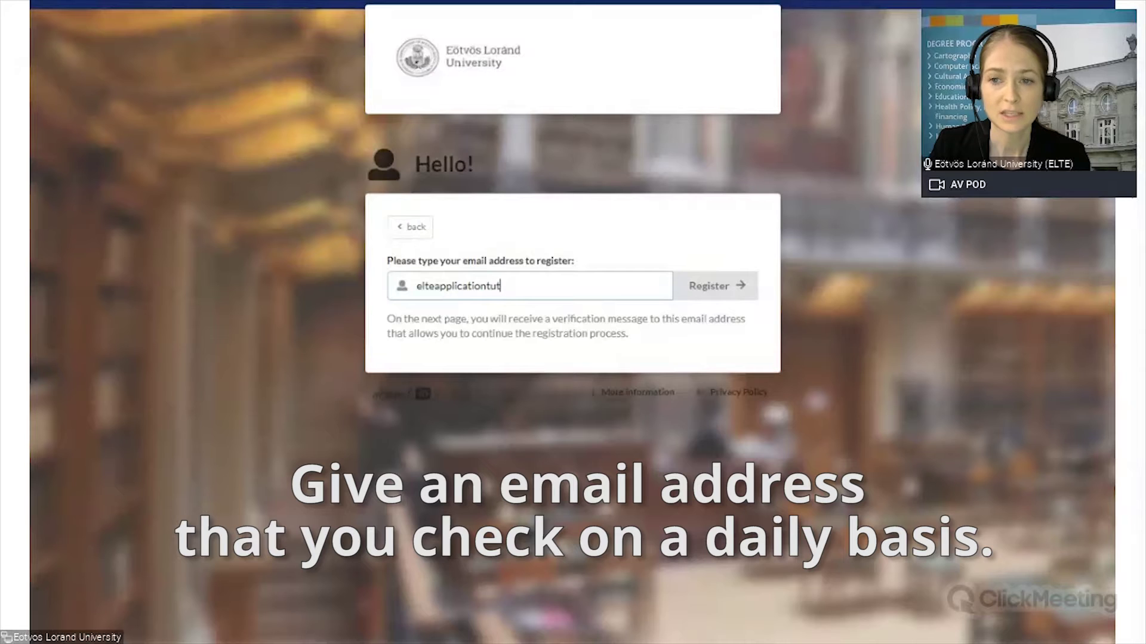
# Step: Finish entering the Gmail address and submit it to register a Dream ID
pyautogui.write('@gma')
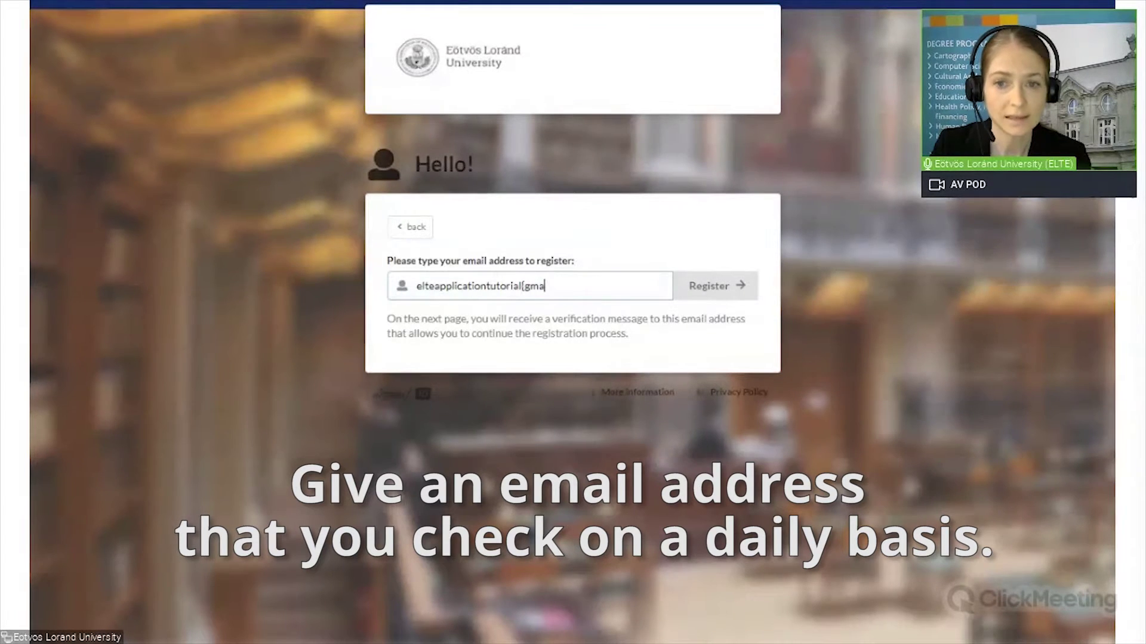
pyautogui.write('il.com')
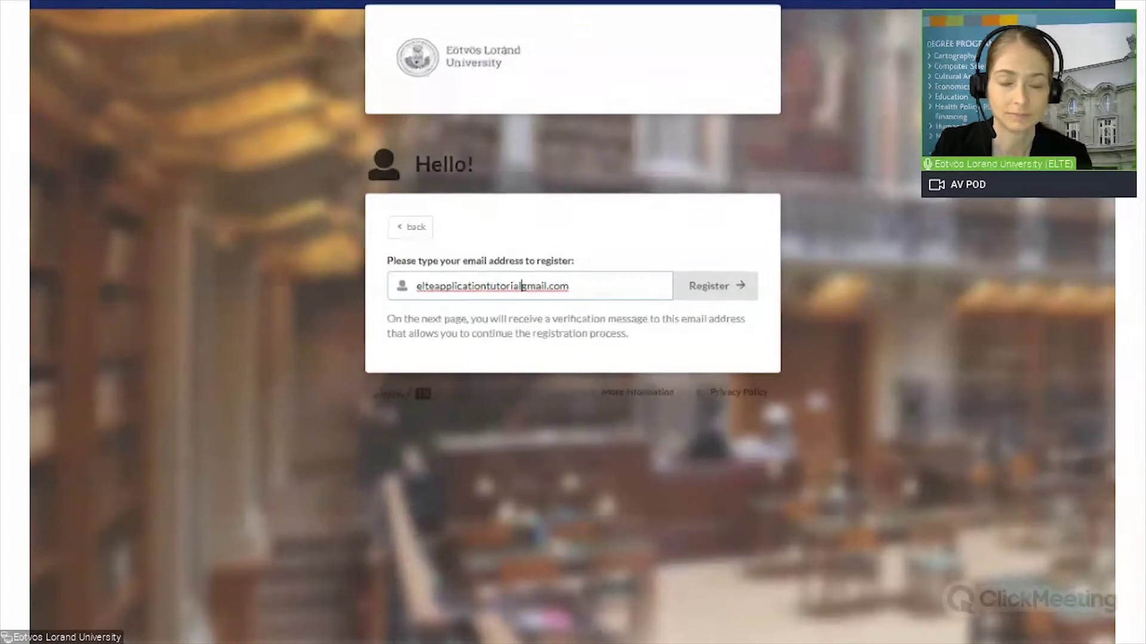
pyautogui.write('@')
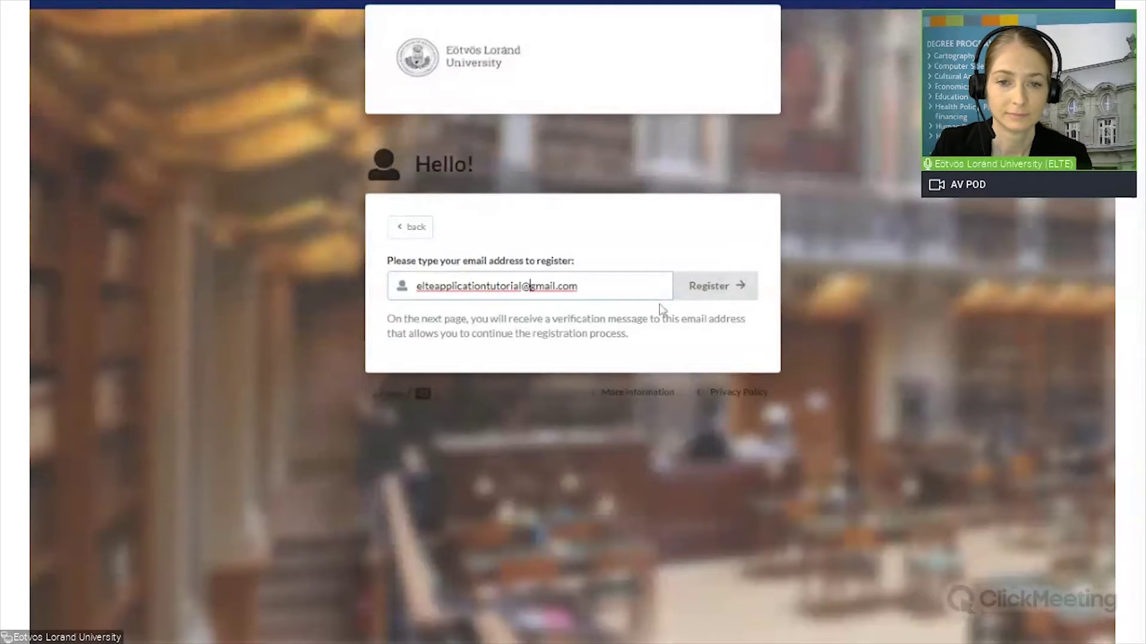
pyautogui.click(709, 286)
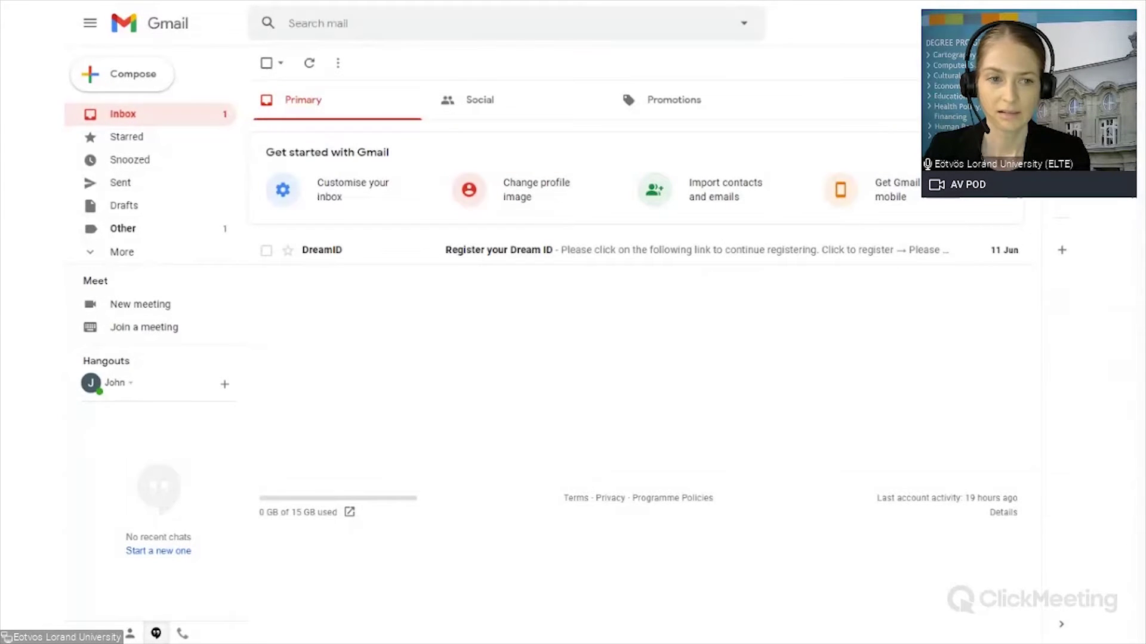
# Step: Open the 'Register your Dream ID' email in the Gmail inbox
pyautogui.click(475, 256)
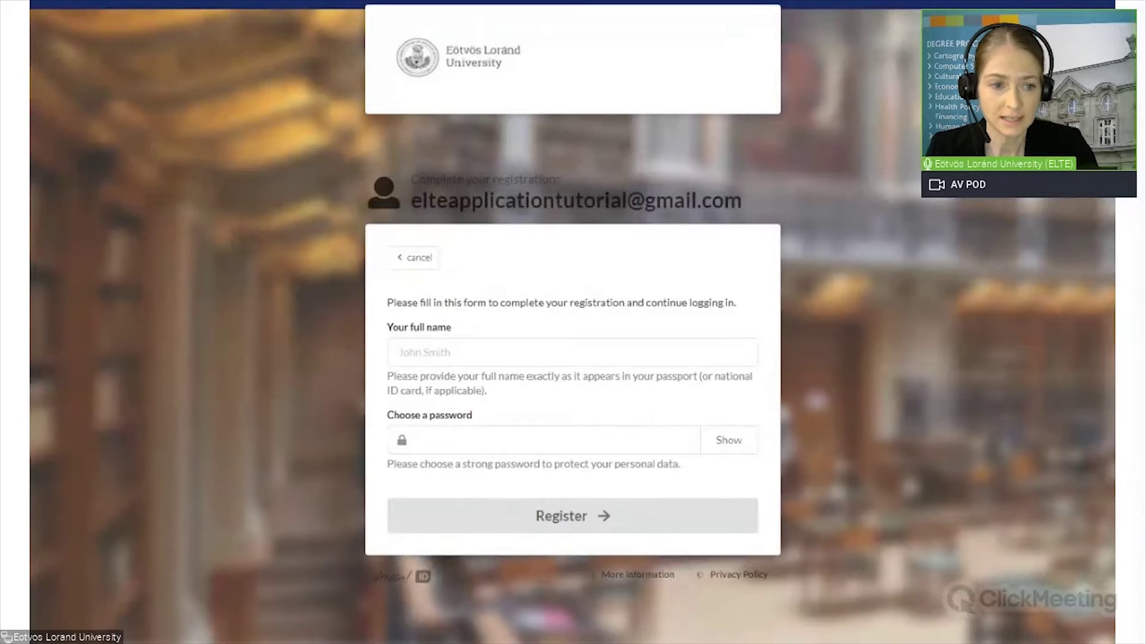
# Step: Enter the applicant's full name and a chosen password on the finish-account form
pyautogui.click(398, 352)
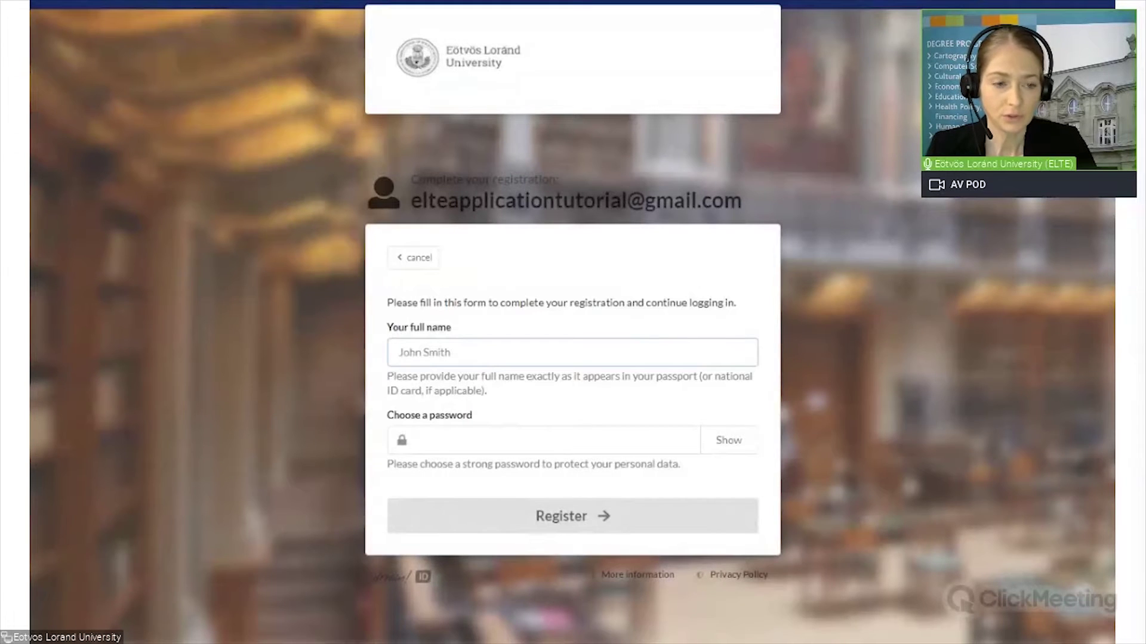
pyautogui.write('J')
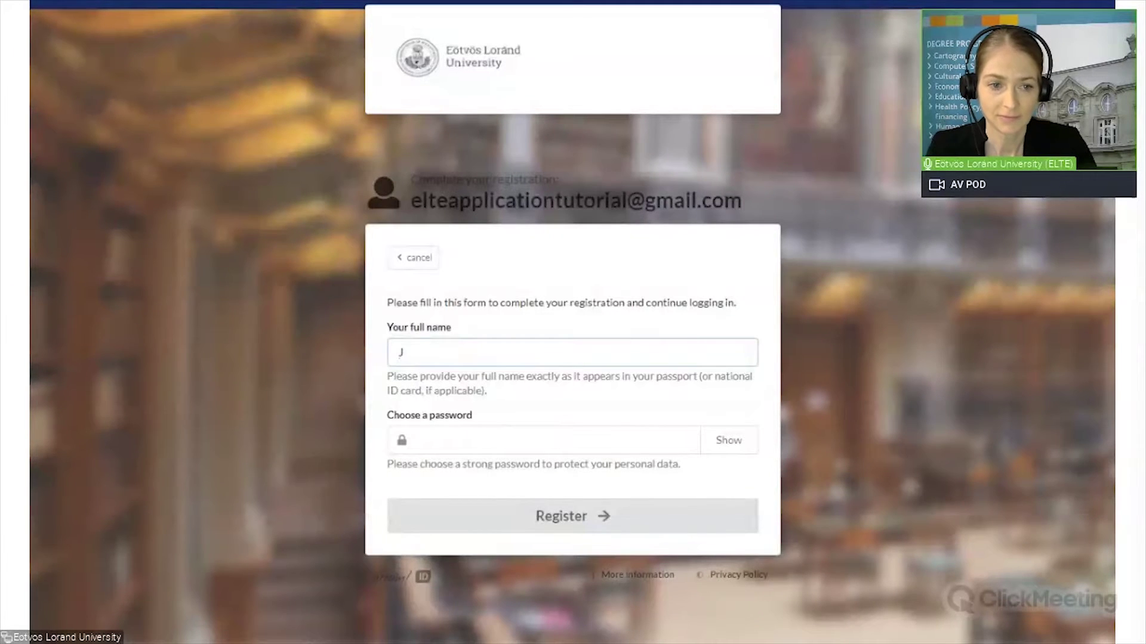
pyautogui.write('ohn Smith')
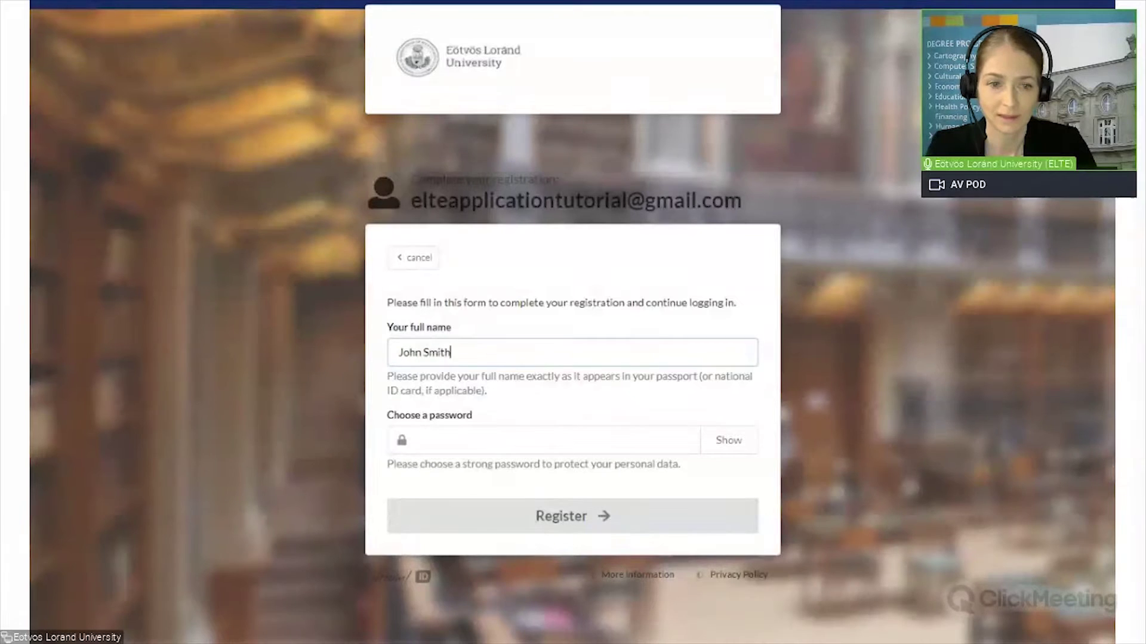
pyautogui.click(558, 431)
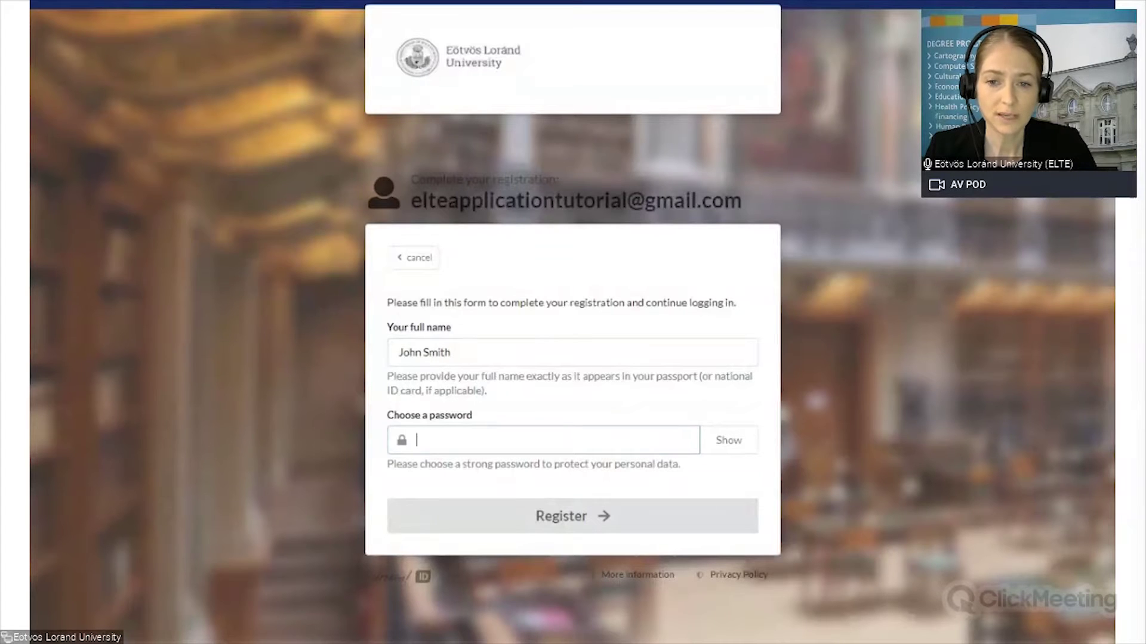
pyautogui.write('••••')
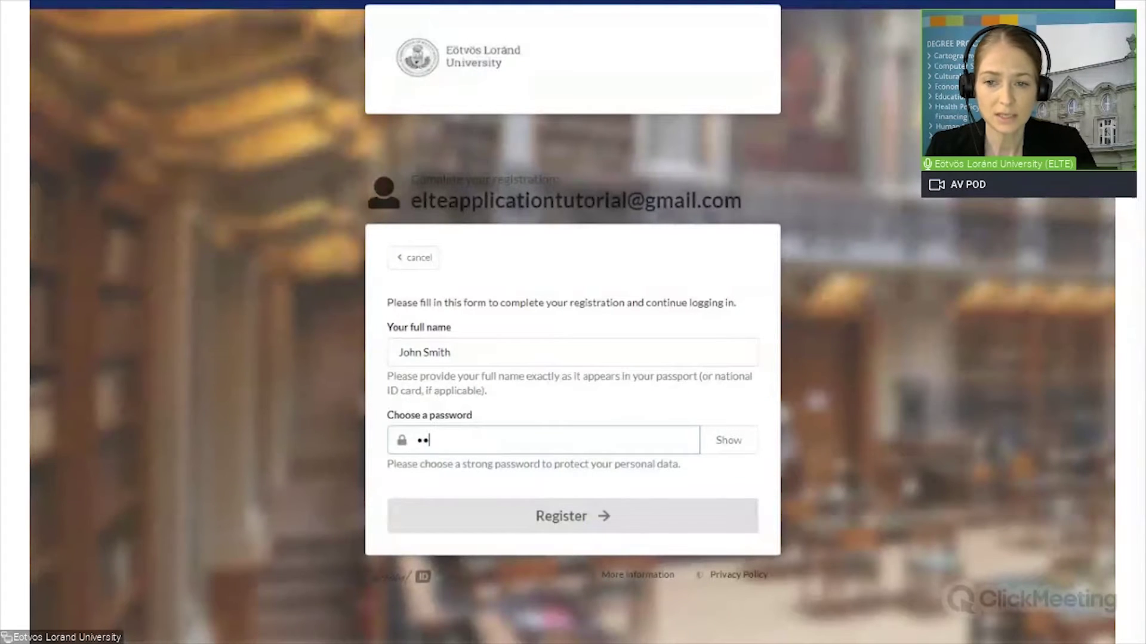
pyautogui.write('••••')
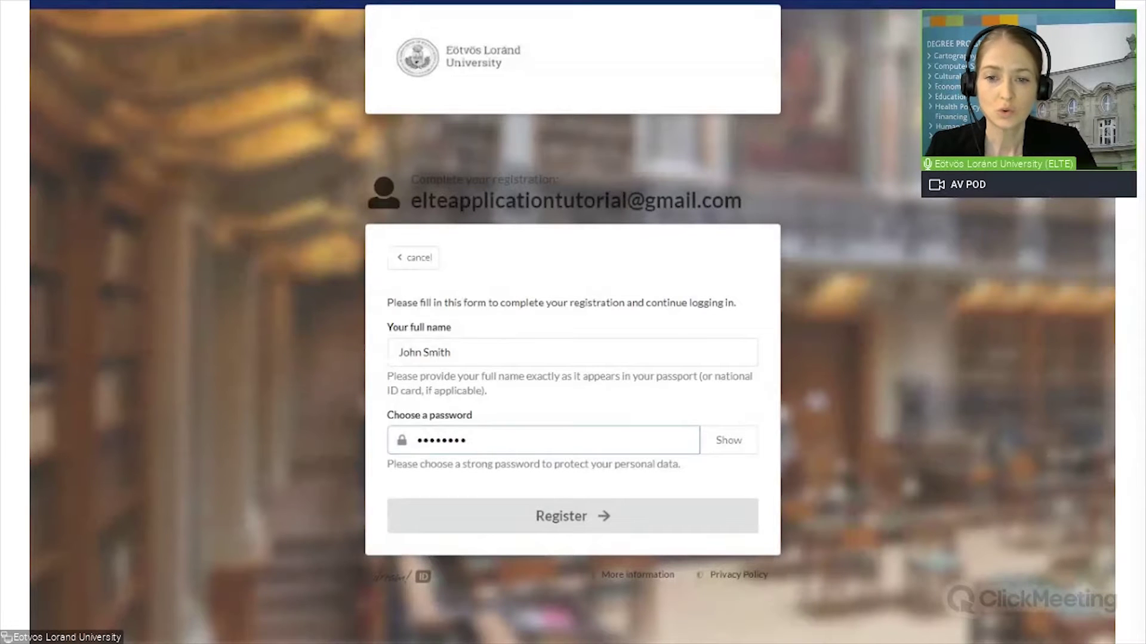
pyautogui.write('•••')
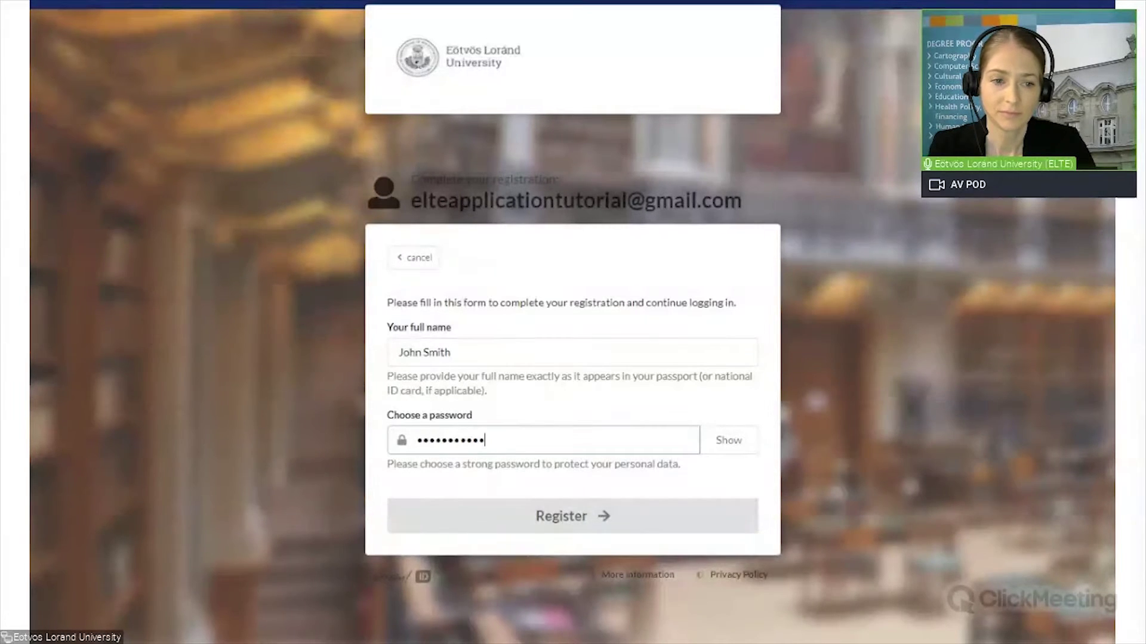
# Step: Complete the password, register, and confirm the account details with Andorra citizenship
pyautogui.write('••')
pyautogui.click(567, 522)
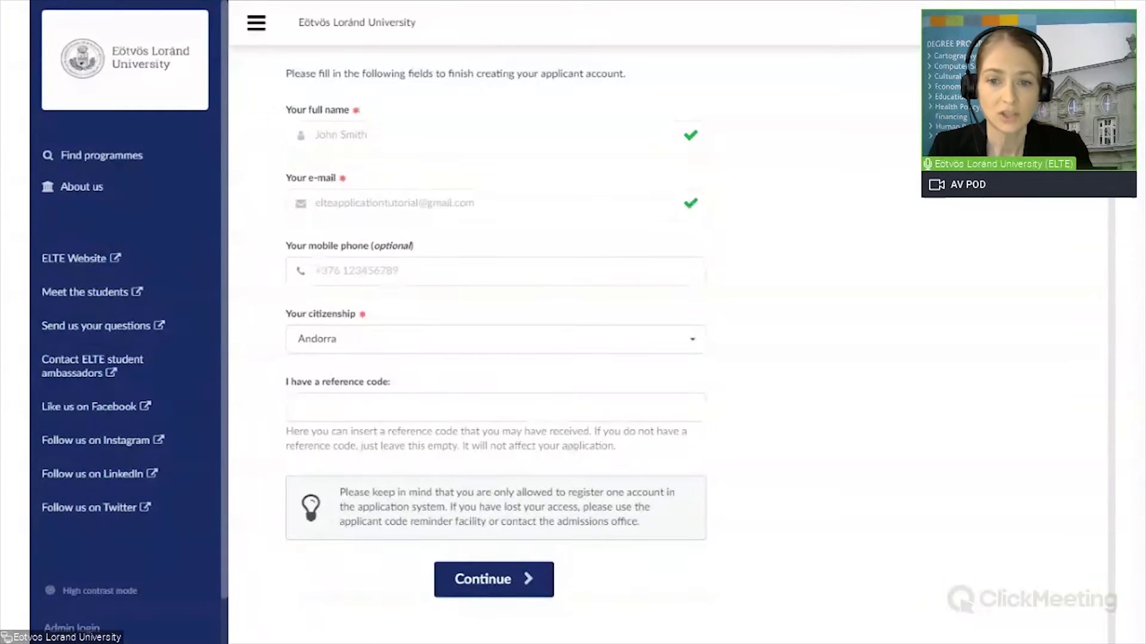
pyautogui.click(497, 583)
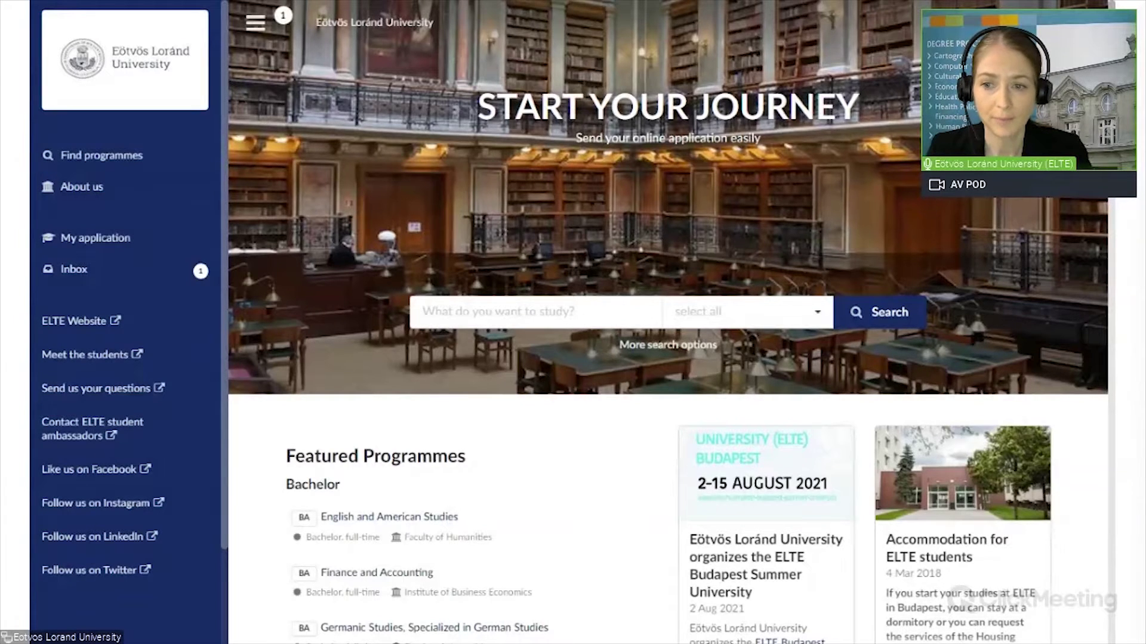
# Step: Browse Find programmes and About us, ending on My application with no applications listed
pyautogui.click(109, 160)
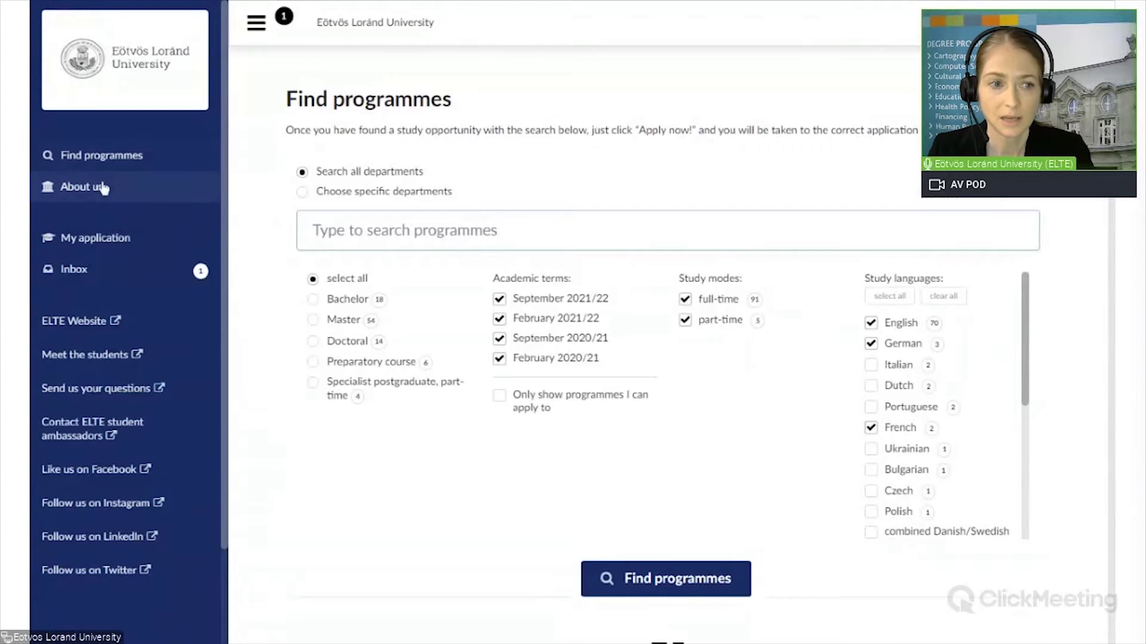
pyautogui.click(83, 192)
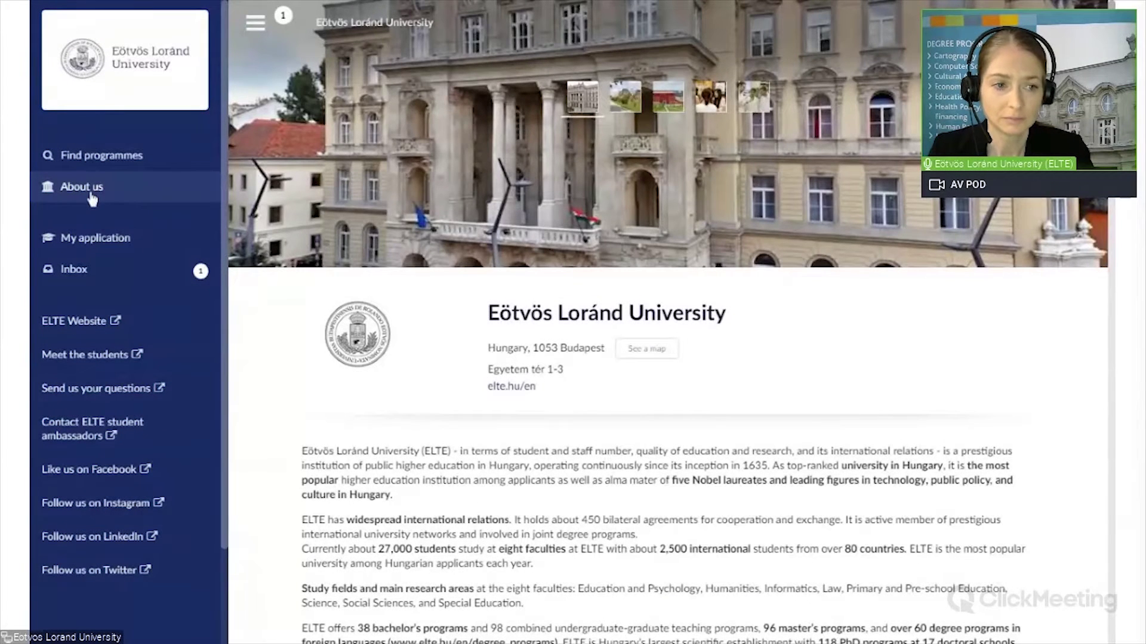
pyautogui.click(90, 241)
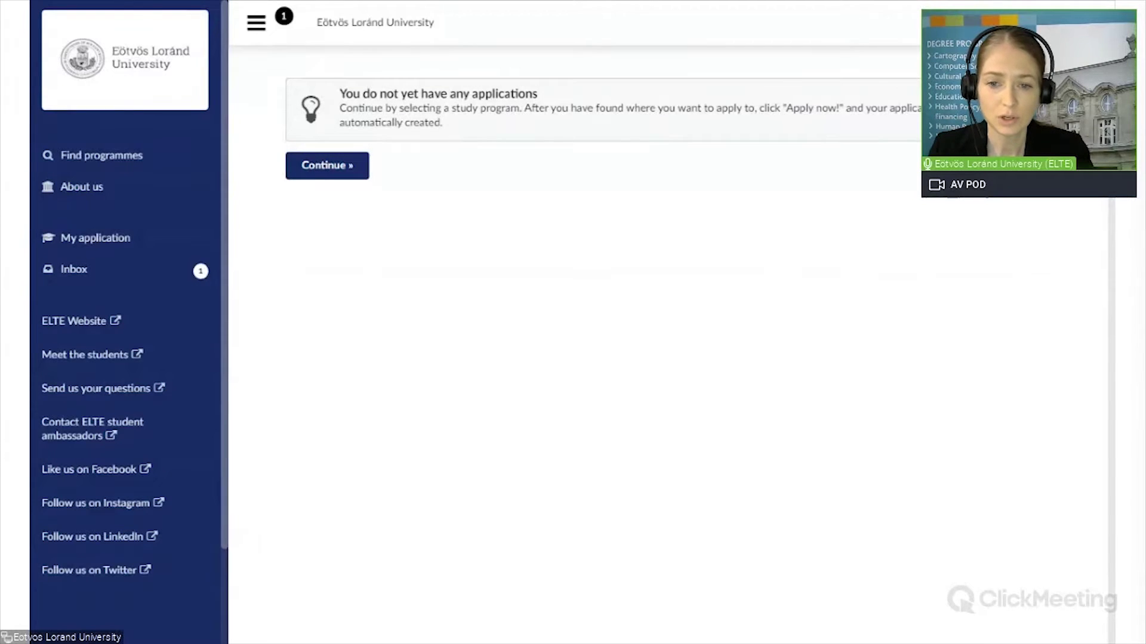
# Step: Read the Welcome message in the inbox, then go back to the programme search
pyautogui.click(82, 272)
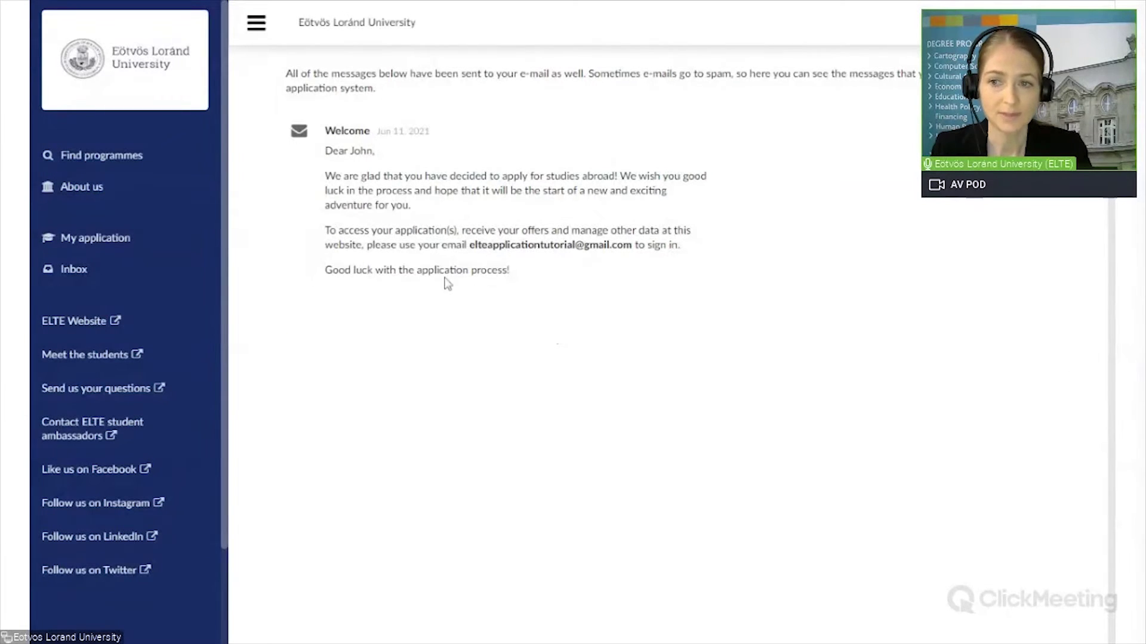
pyautogui.click(115, 162)
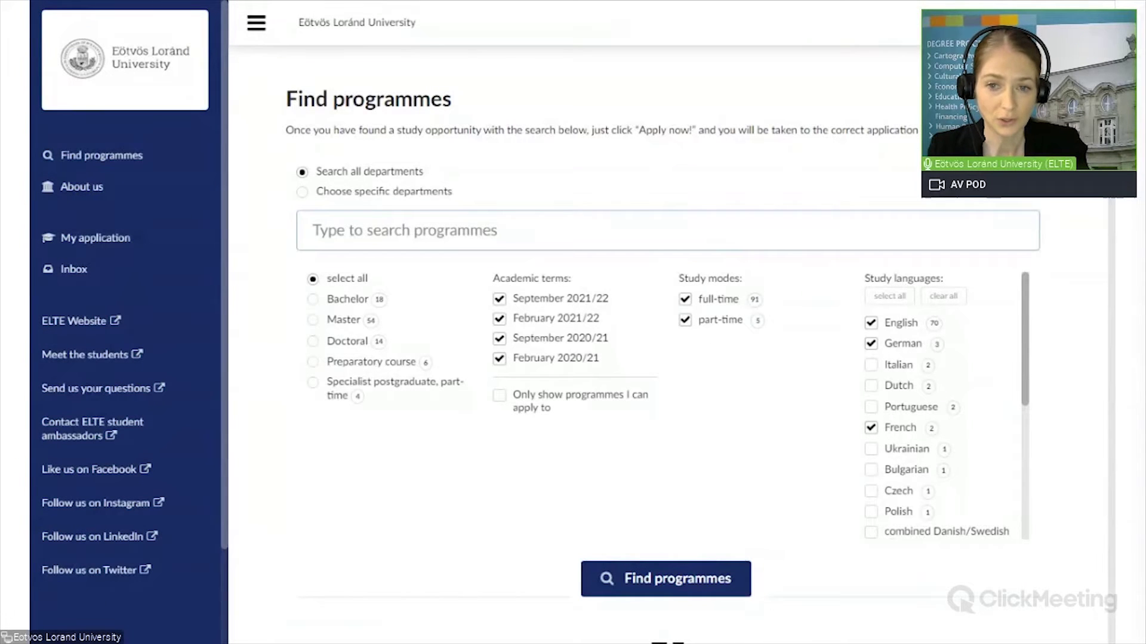
# Step: Search Bachelor programmes of the Faculty of Education and Psychology, finding only Psychology
pyautogui.moveTo(1023, 334); pyautogui.dragTo(1024, 280)
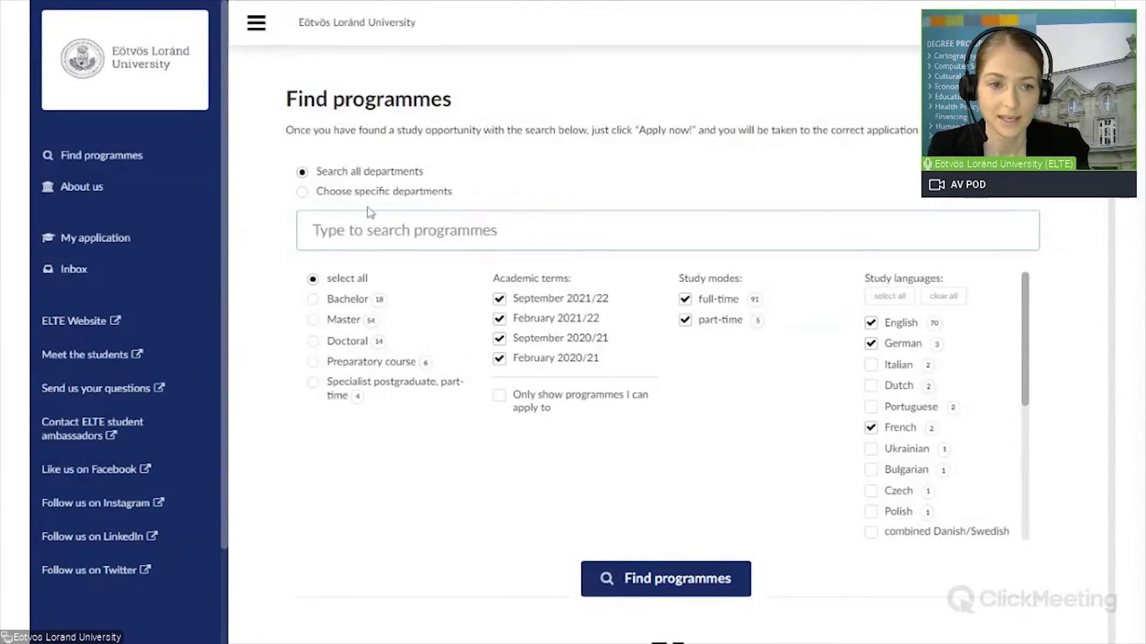
pyautogui.click(369, 229)
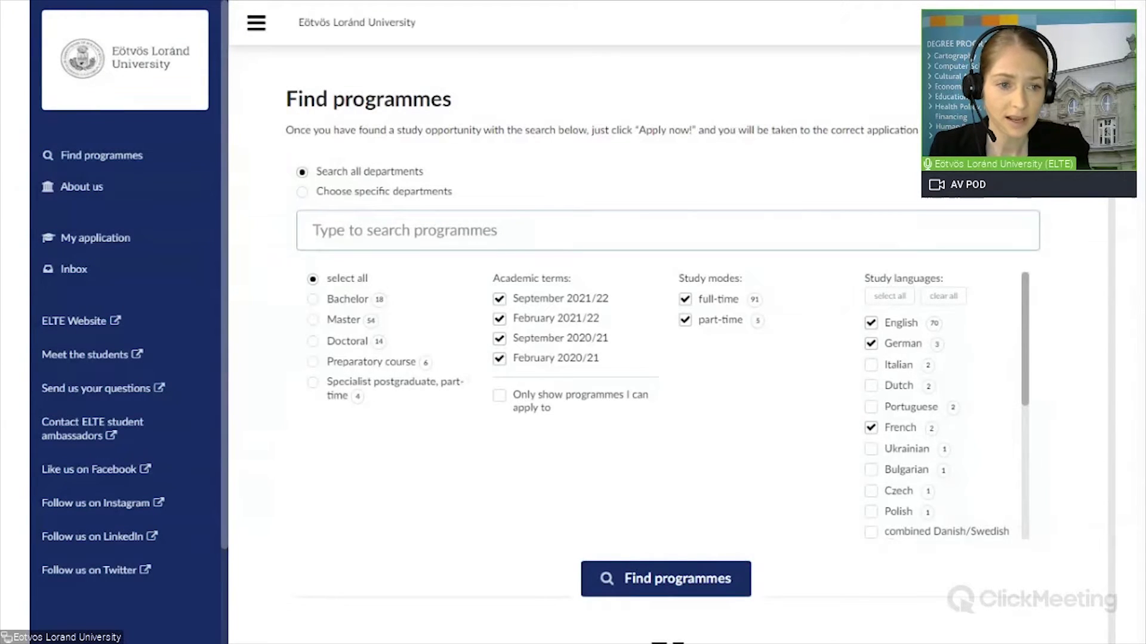
pyautogui.click(302, 192)
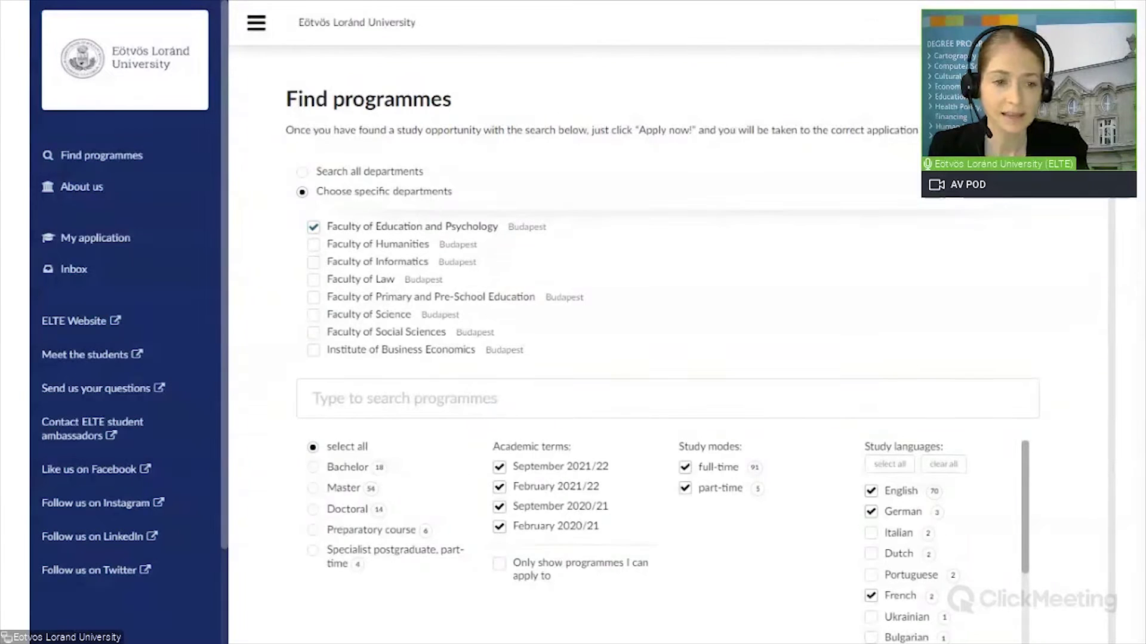
pyautogui.scroll(-4, 458, 485)
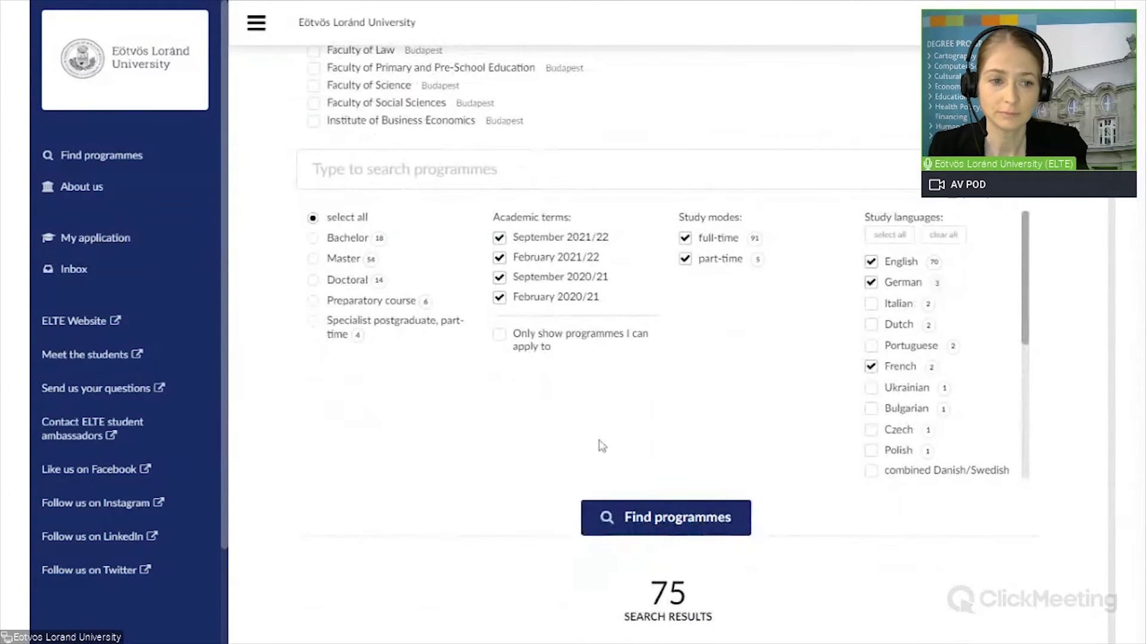
pyautogui.click(314, 239)
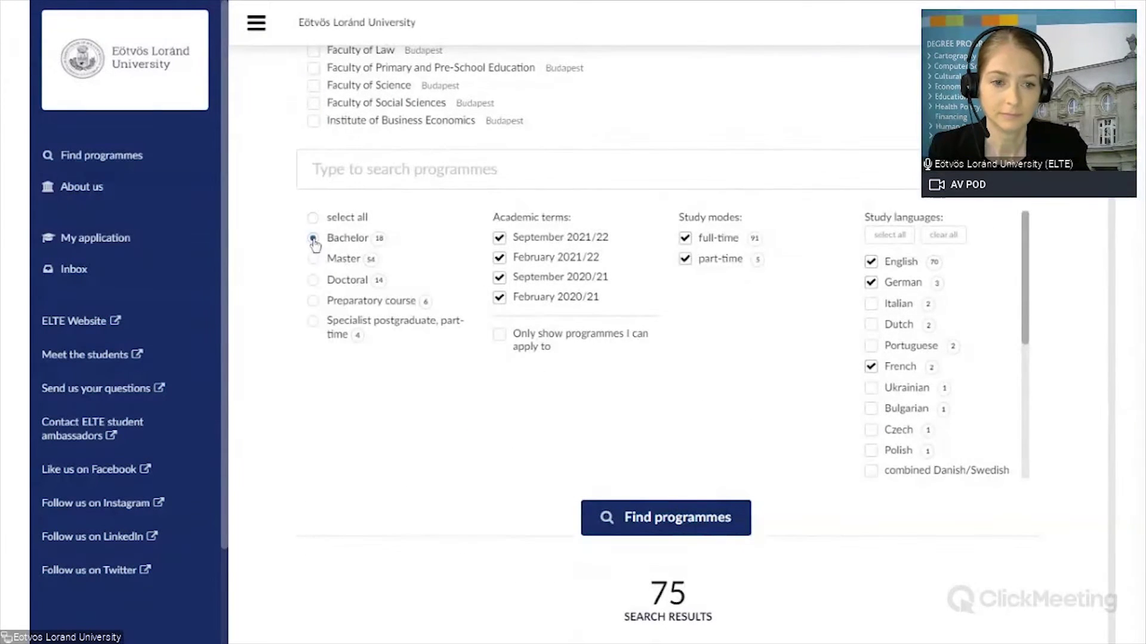
pyautogui.click(672, 520)
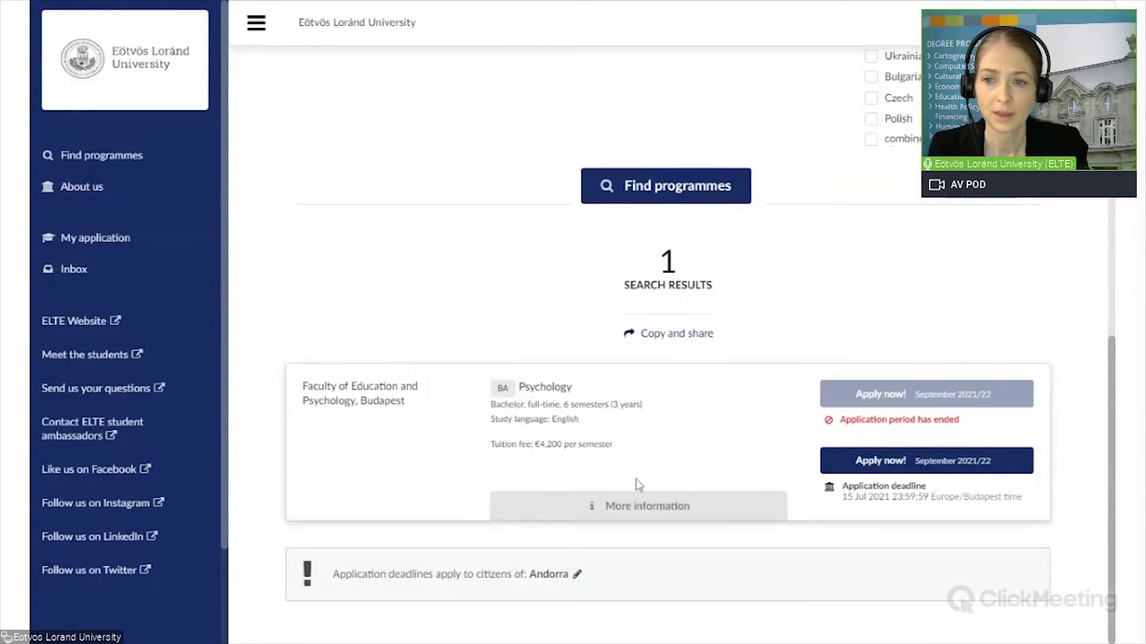
# Step: Open the Psychology BA result and apply for the September 2021/22 intake
pyautogui.click(555, 392)
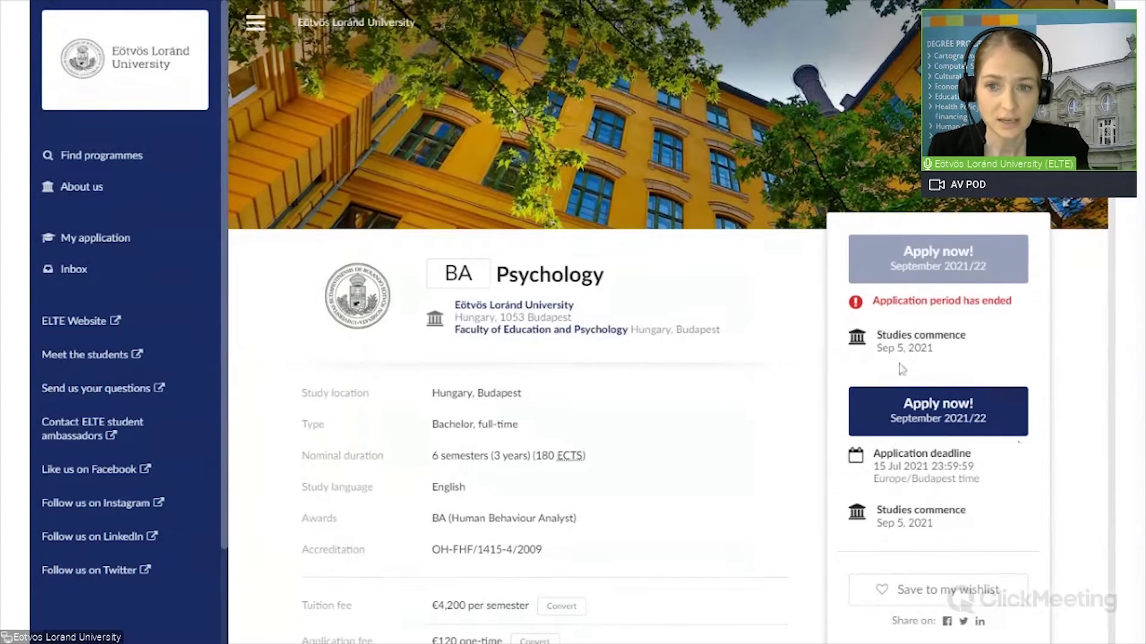
pyautogui.click(941, 414)
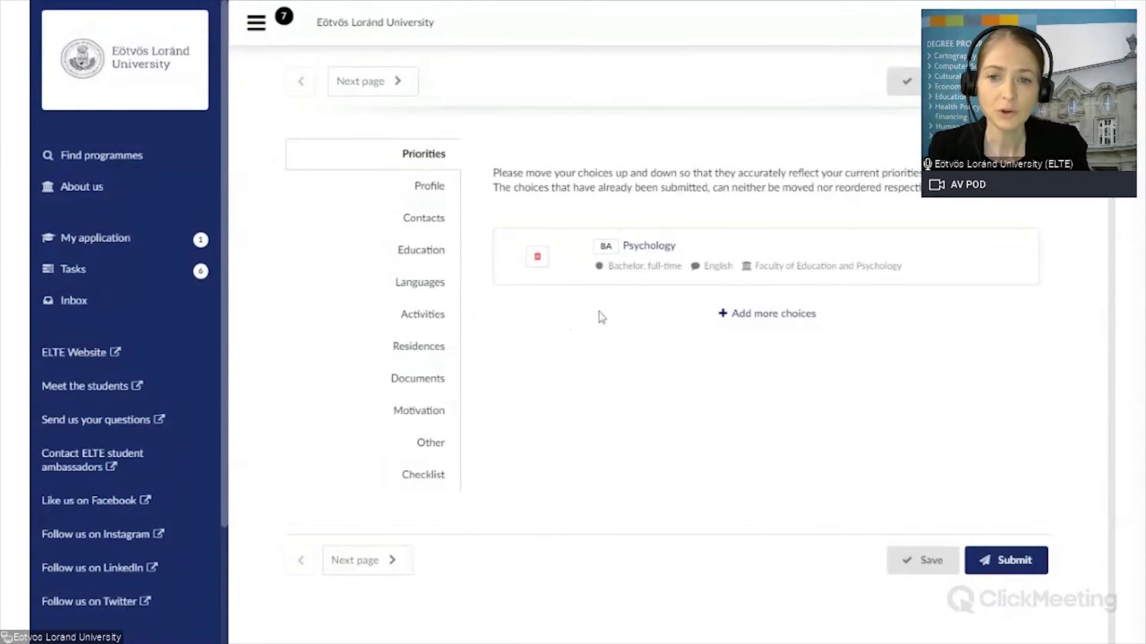
pyautogui.click(109, 238)
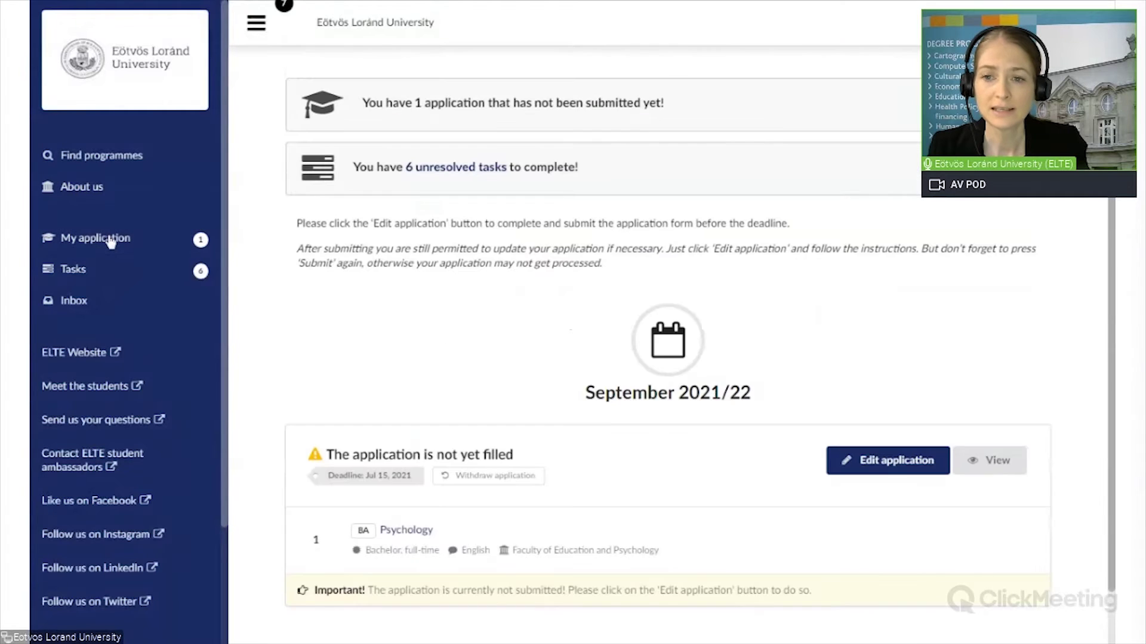
pyautogui.scroll(-1, 724, 460)
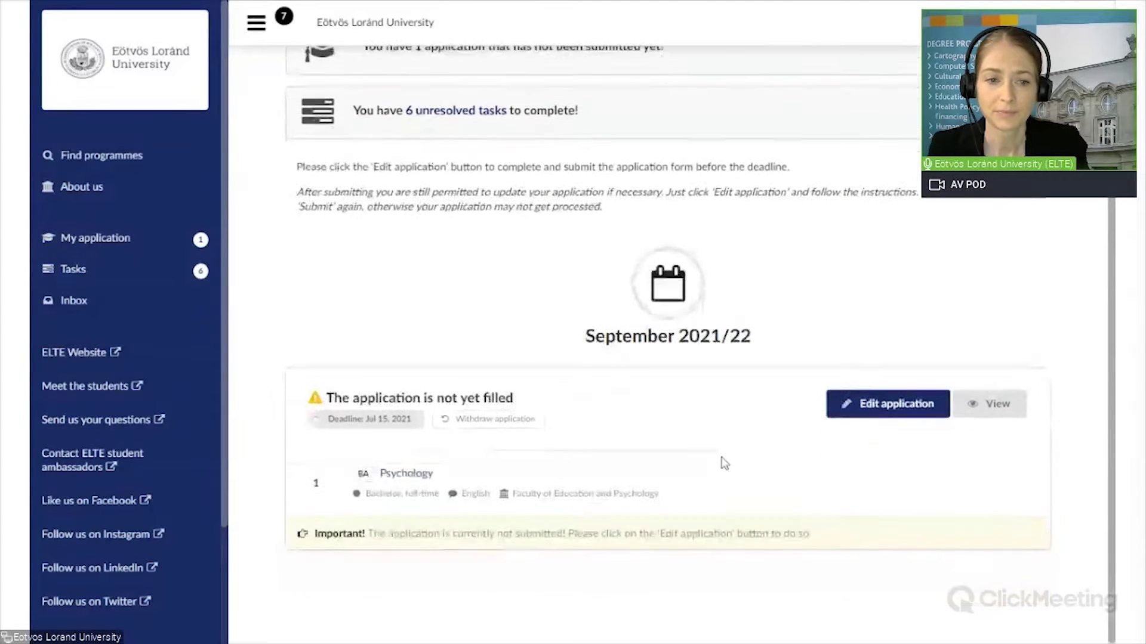
pyautogui.click(925, 409)
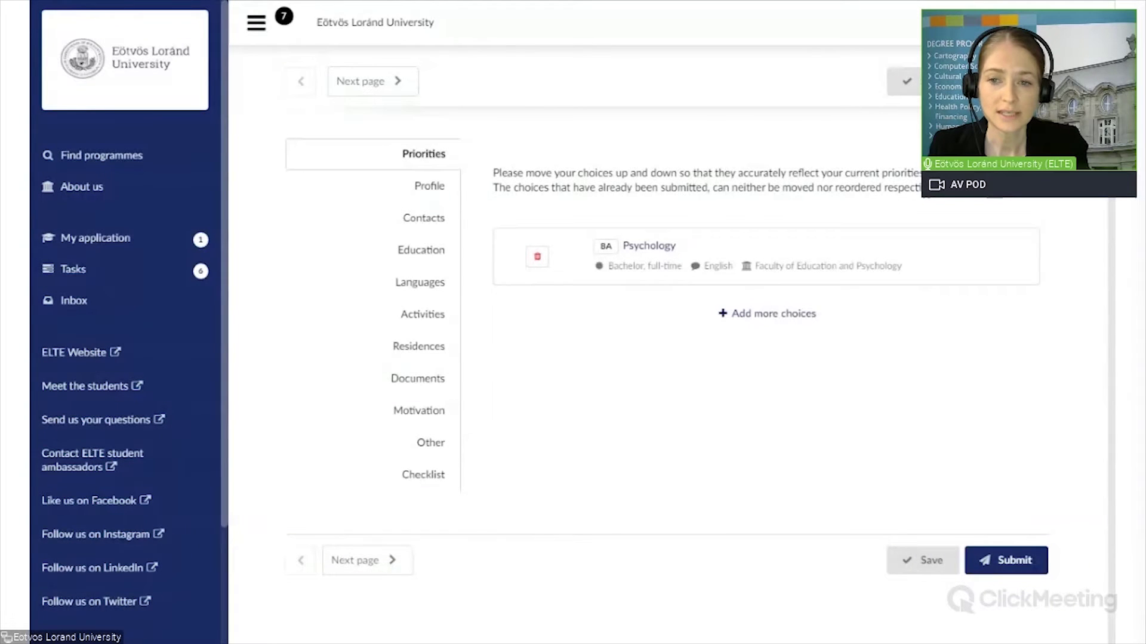
# Step: Look through Add more choices in the programme search, then return to My application
pyautogui.click(781, 316)
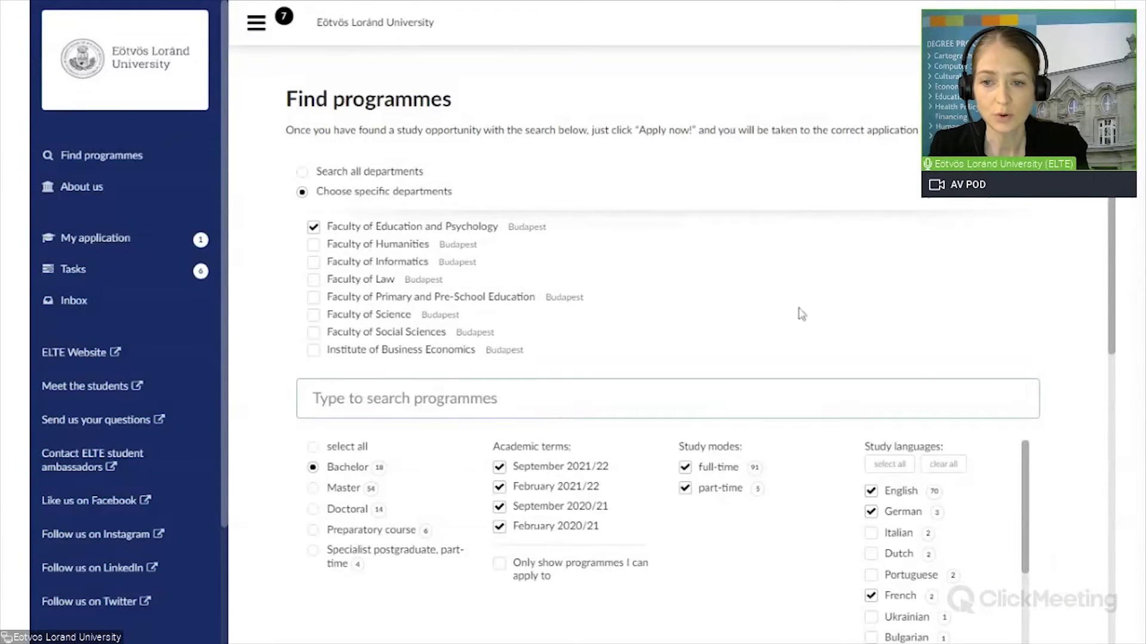
pyautogui.scroll(-5, 955, 311)
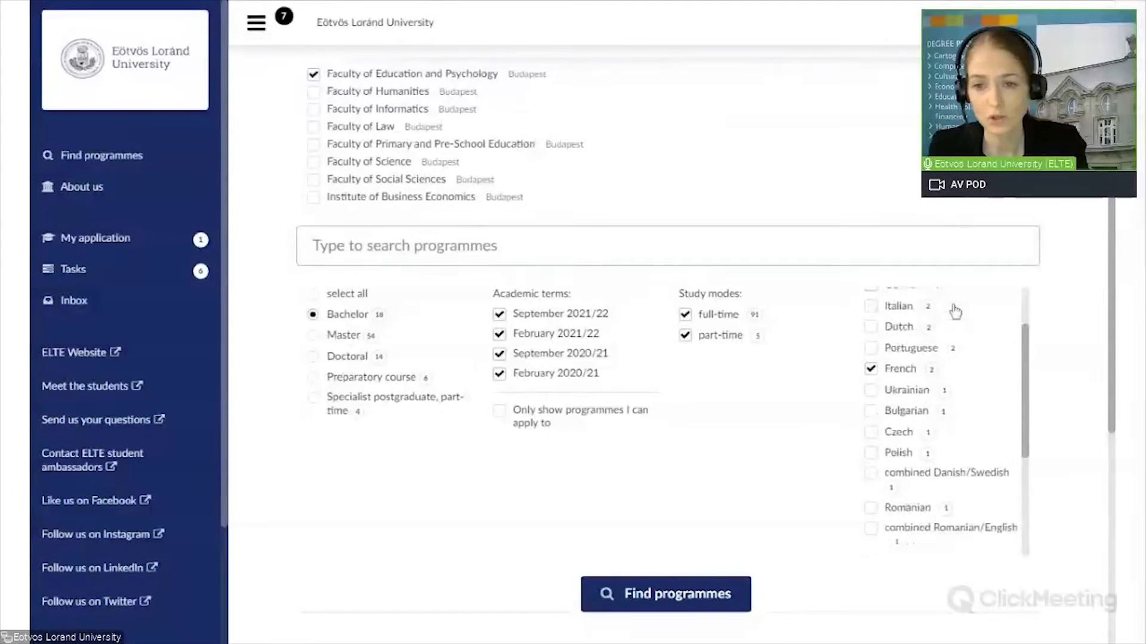
pyautogui.scroll(3, 956, 310)
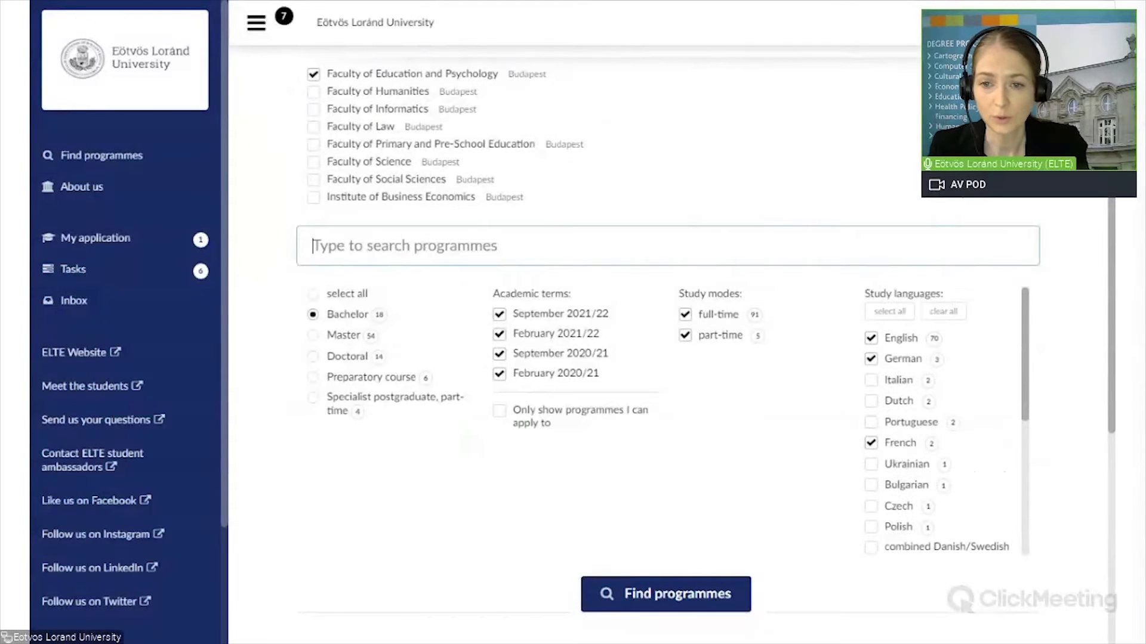
pyautogui.scroll(2, 956, 311)
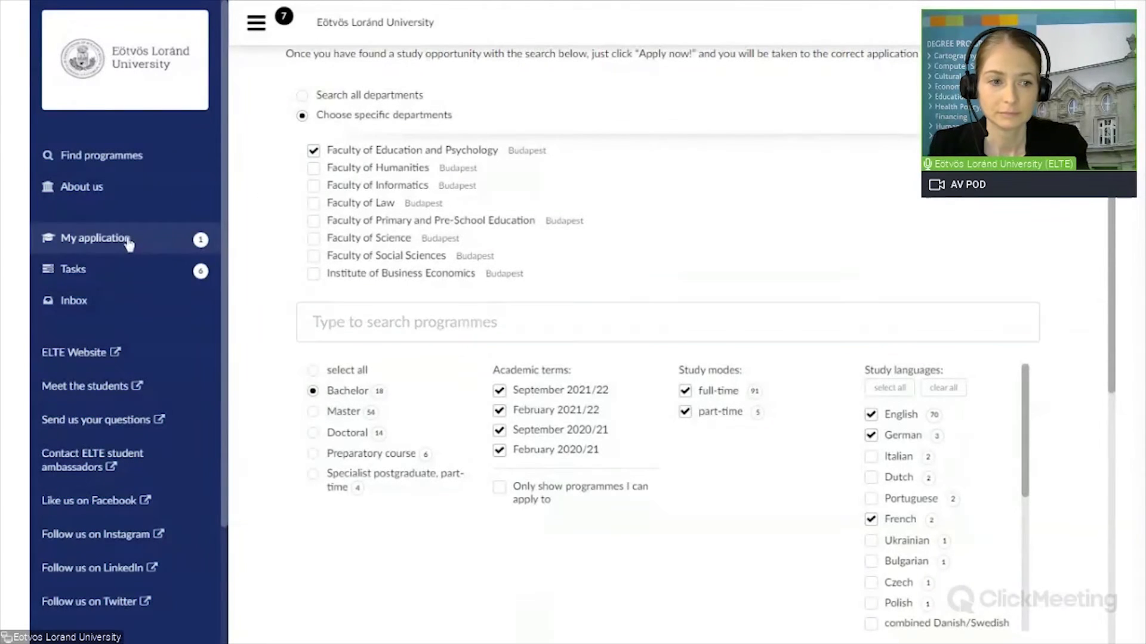
pyautogui.click(96, 239)
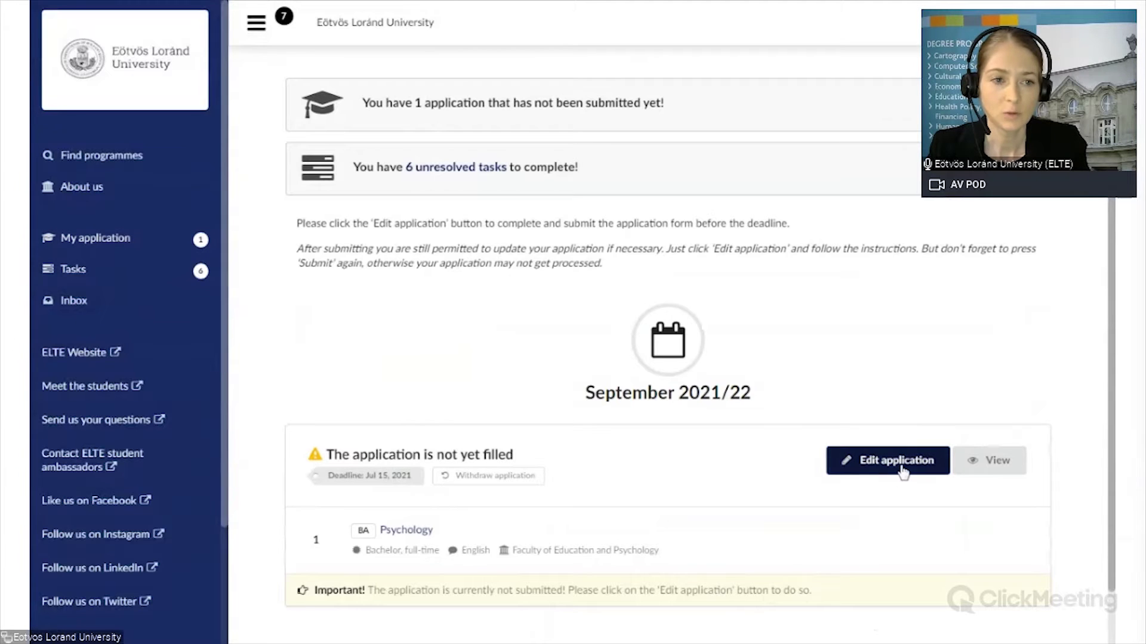
# Step: Edit the Psychology application and switch to its Profile section
pyautogui.click(895, 463)
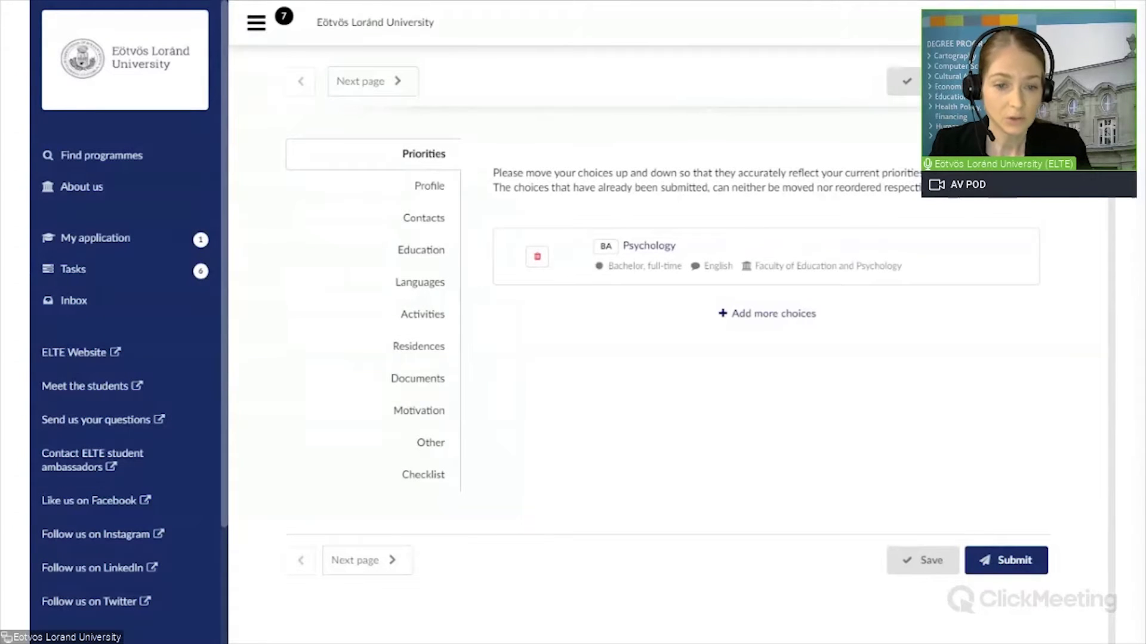
pyautogui.click(429, 189)
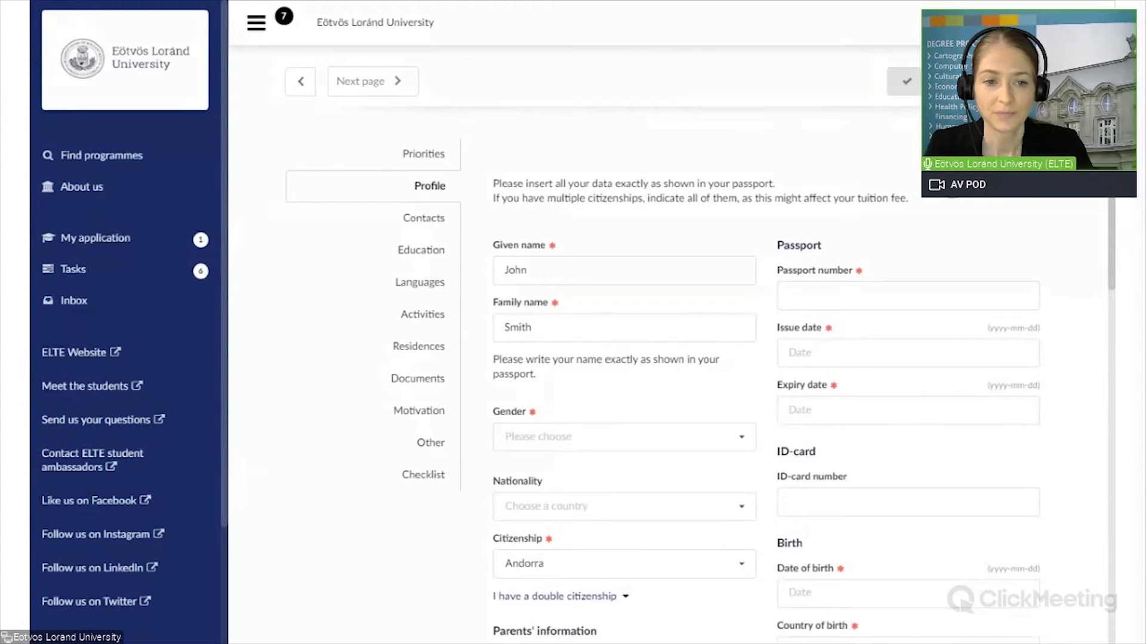
# Step: Choose male as gender and search 'ando' to set nationality to Andorra
pyautogui.click(576, 438)
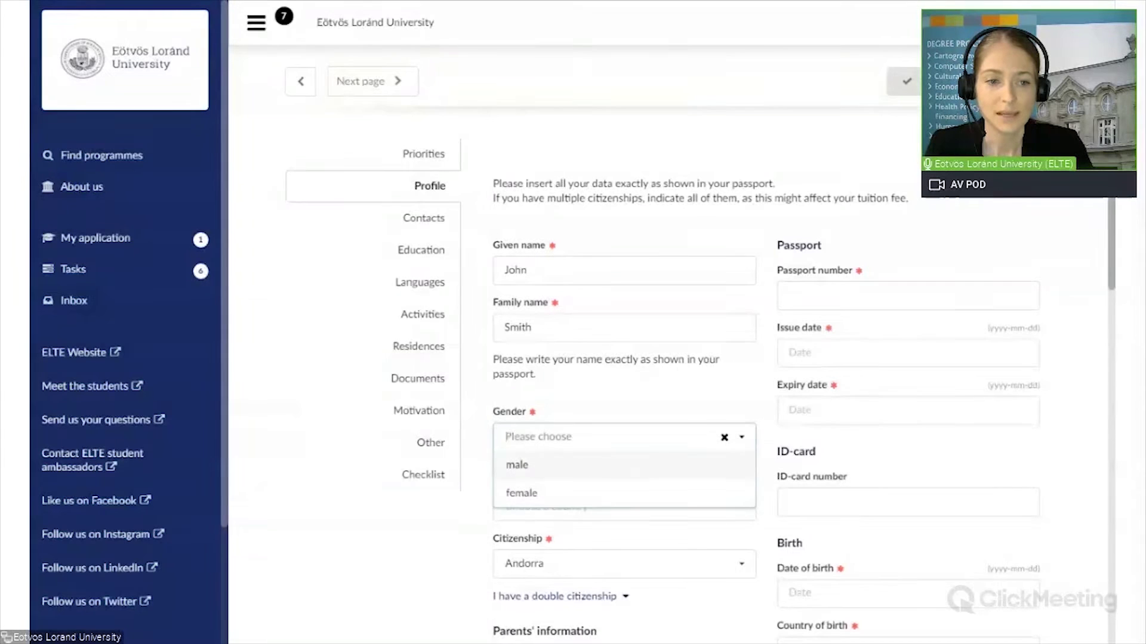
pyautogui.click(577, 471)
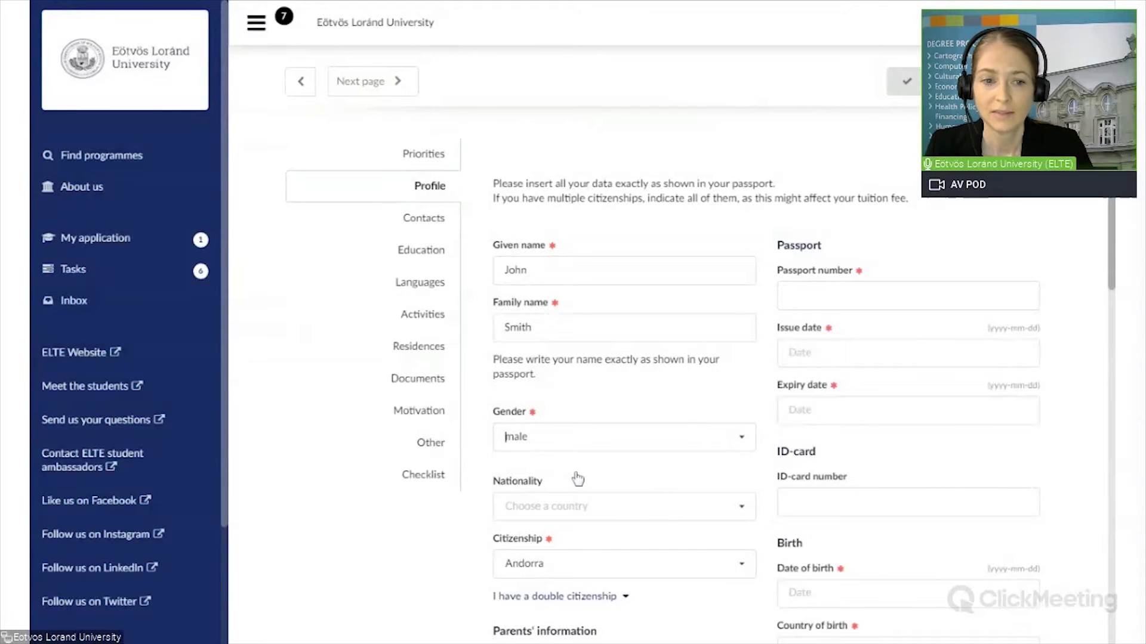
pyautogui.click(587, 506)
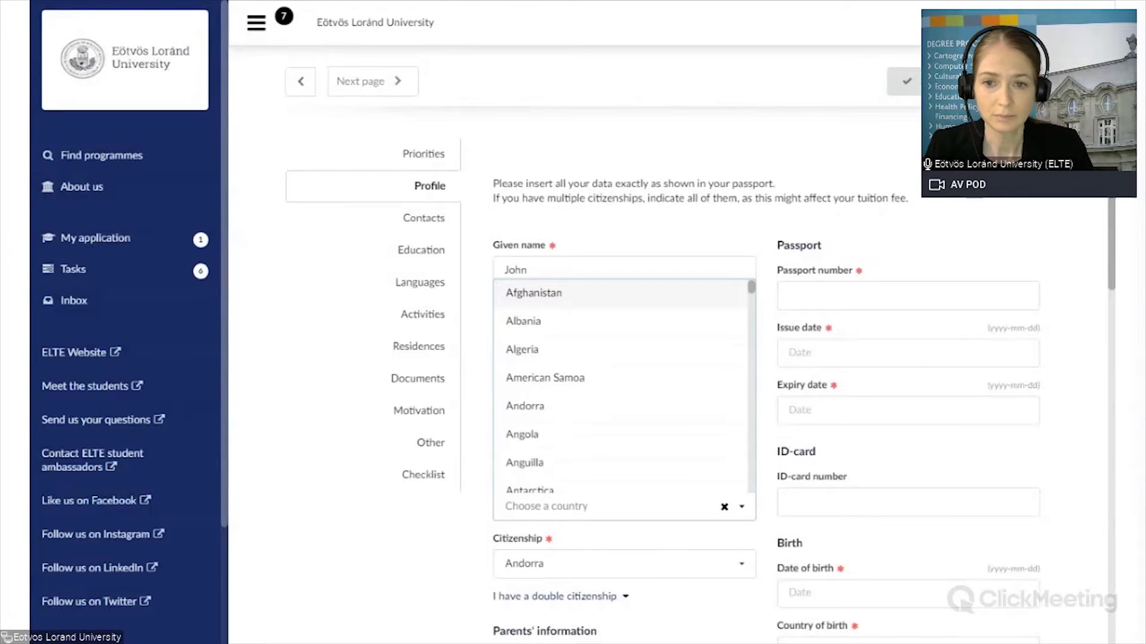
pyautogui.write('ando')
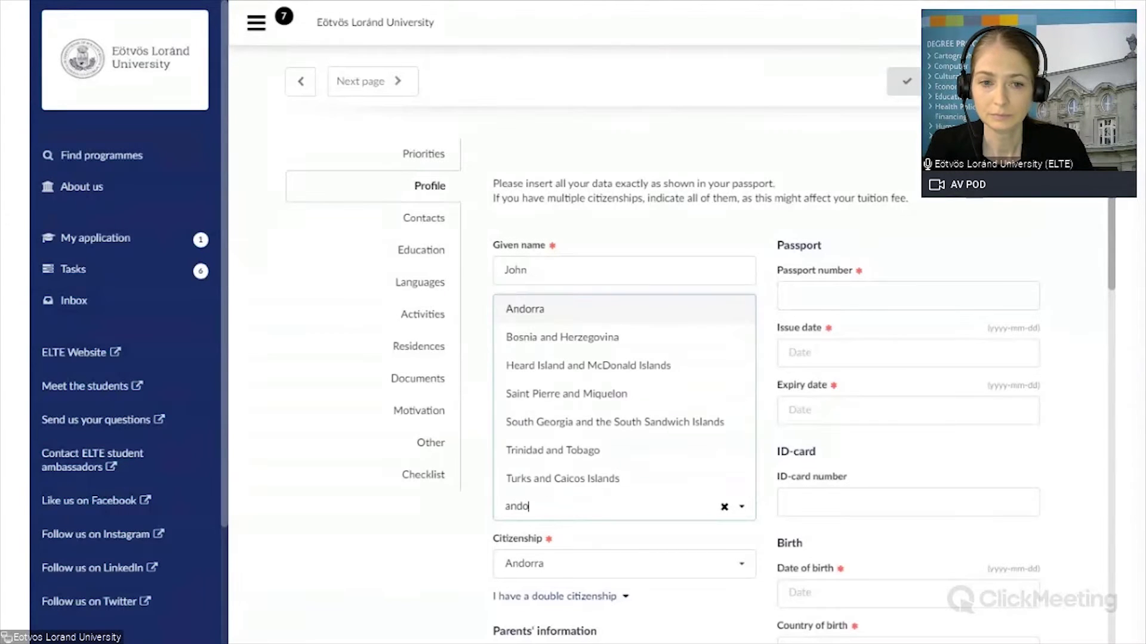
pyautogui.click(552, 314)
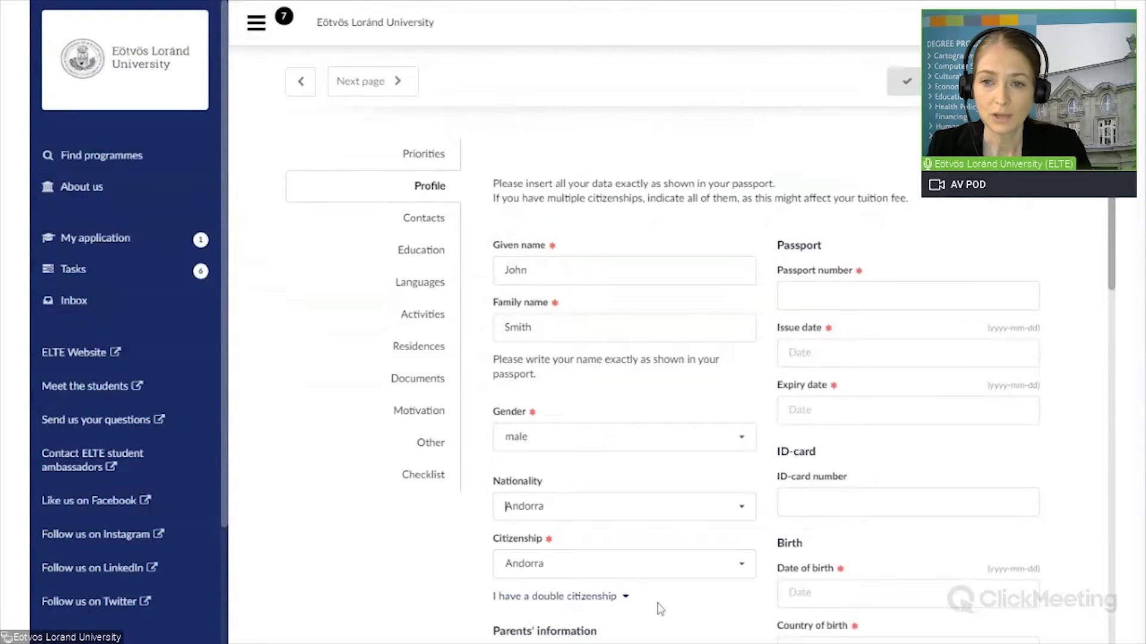
# Step: Under Parents' information, enter the mother's given name, family name and previous family name
pyautogui.scroll(-3, 660, 609)
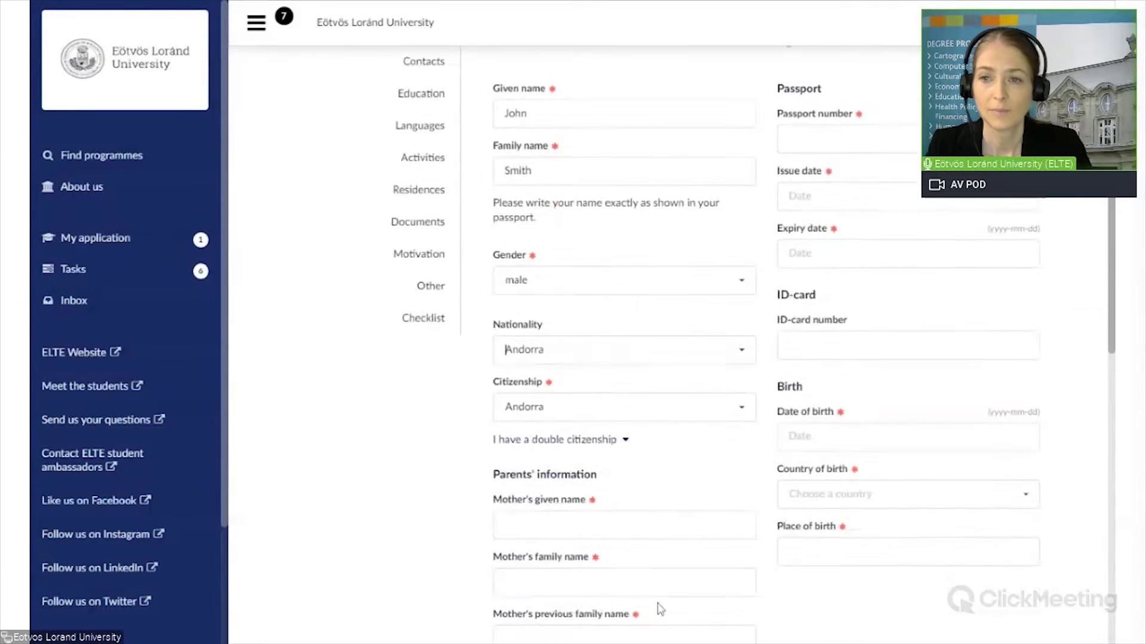
pyautogui.scroll(-7, 660, 609)
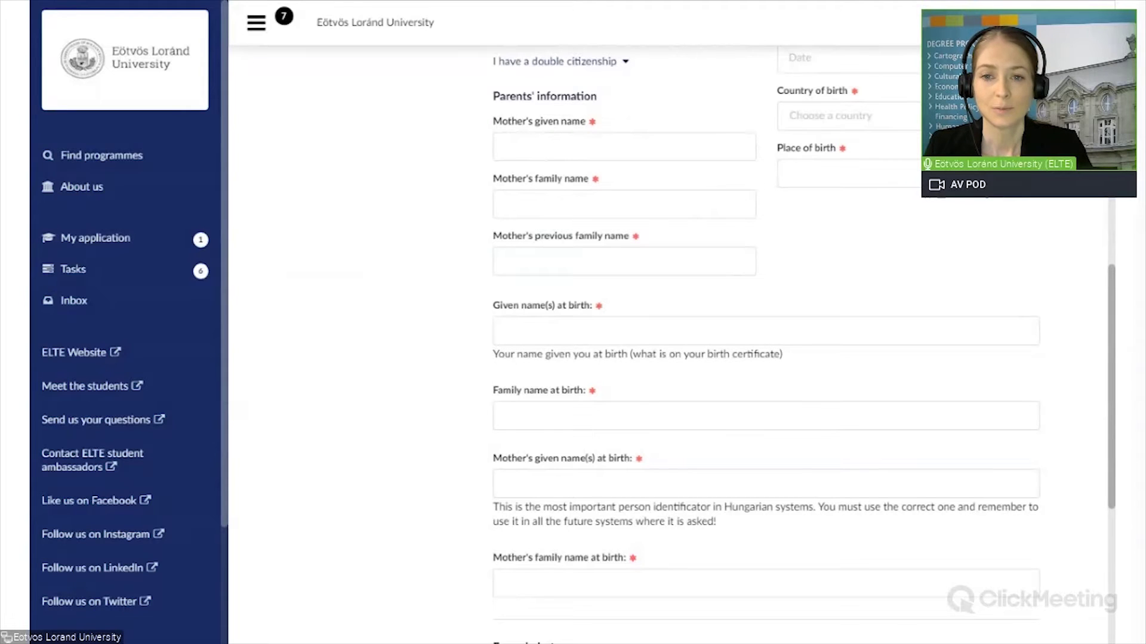
pyautogui.click(624, 146)
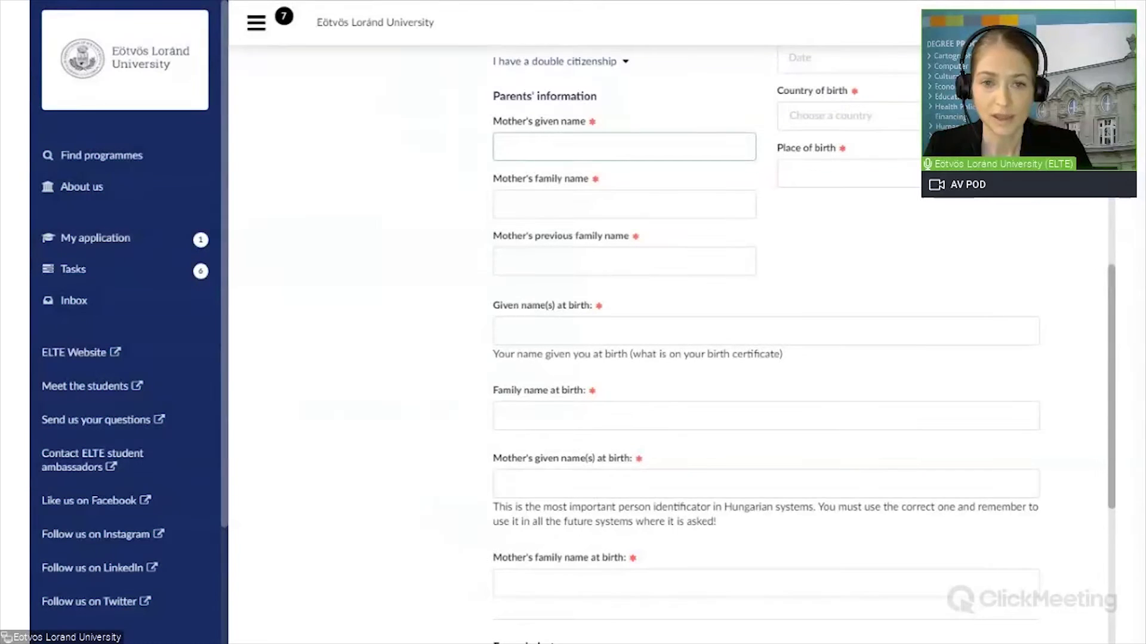
pyautogui.write('Mar')
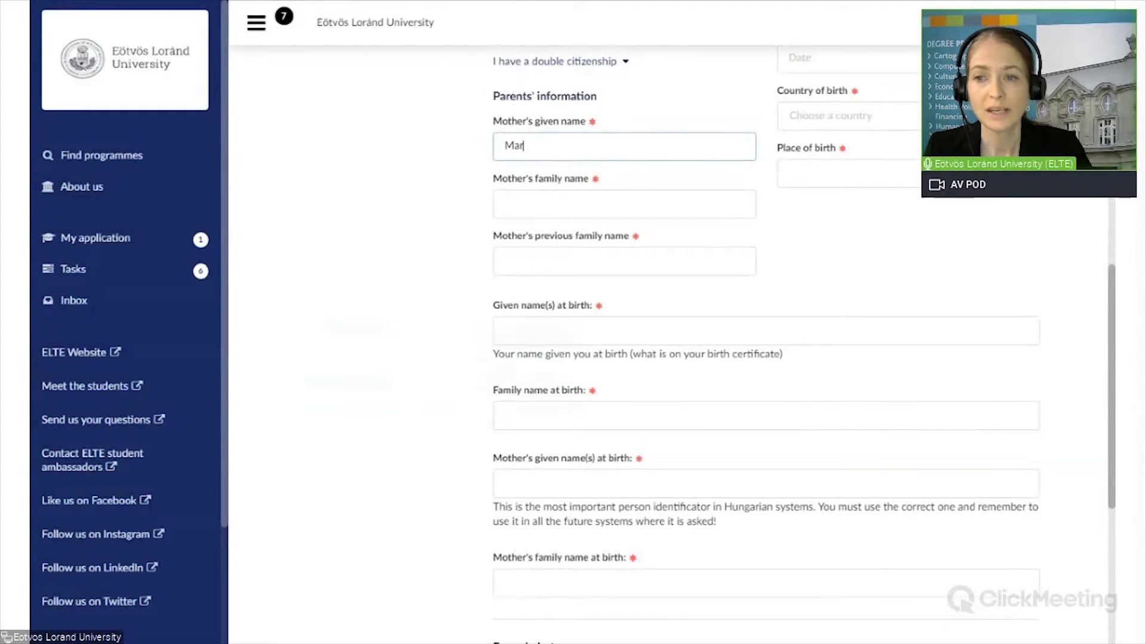
pyautogui.write('y')
pyautogui.press('Tab')
pyautogui.write('Smith')
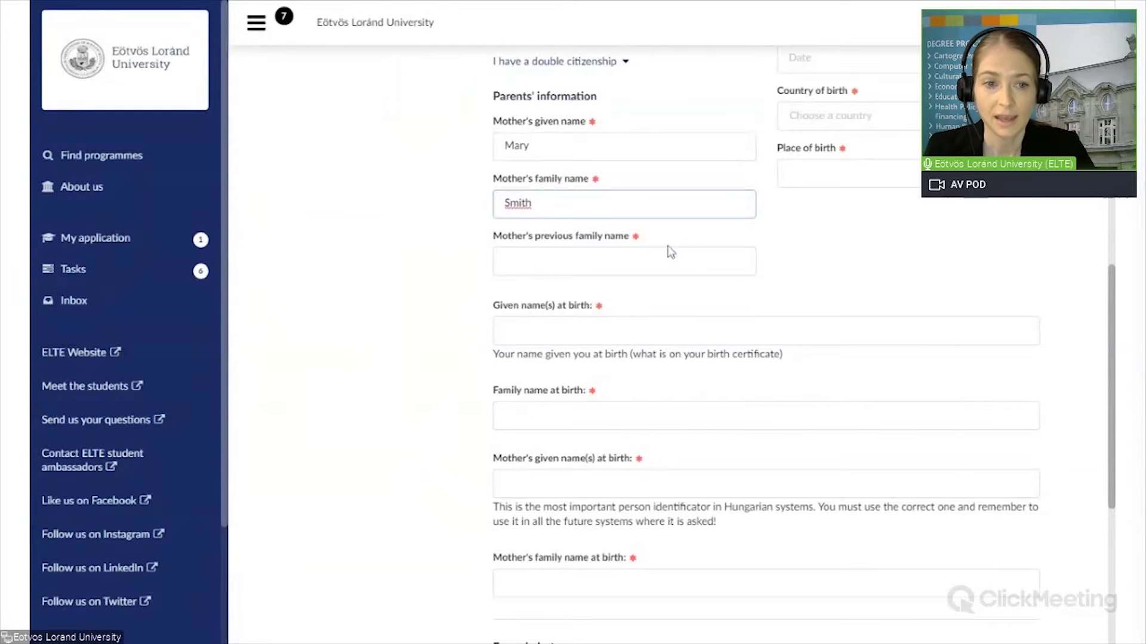
pyautogui.click(623, 261)
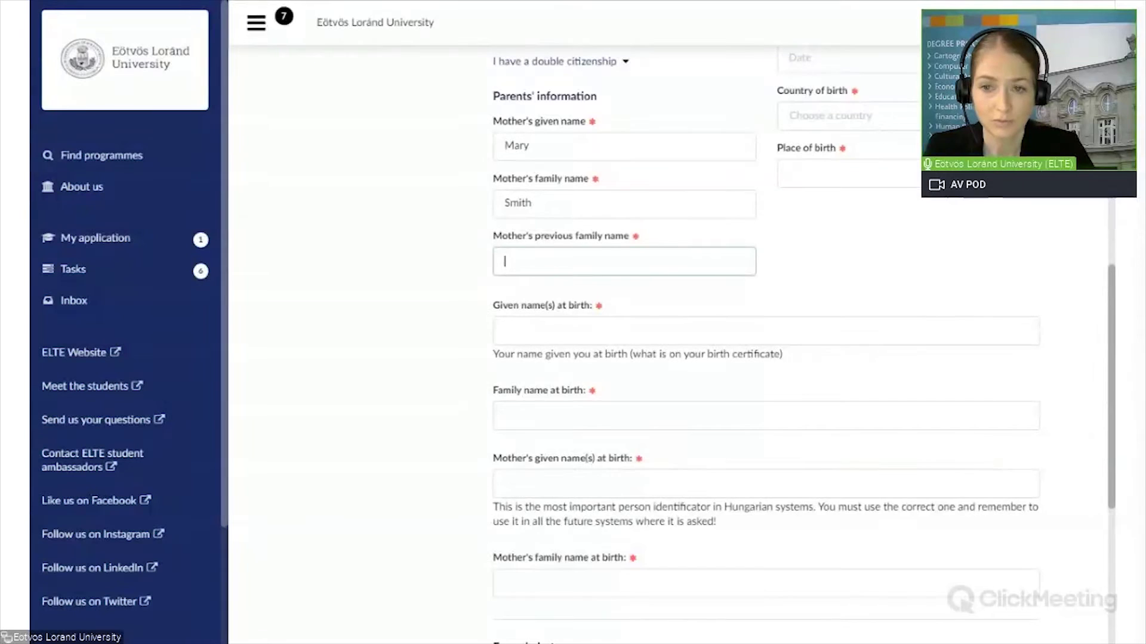
pyautogui.write('Brown')
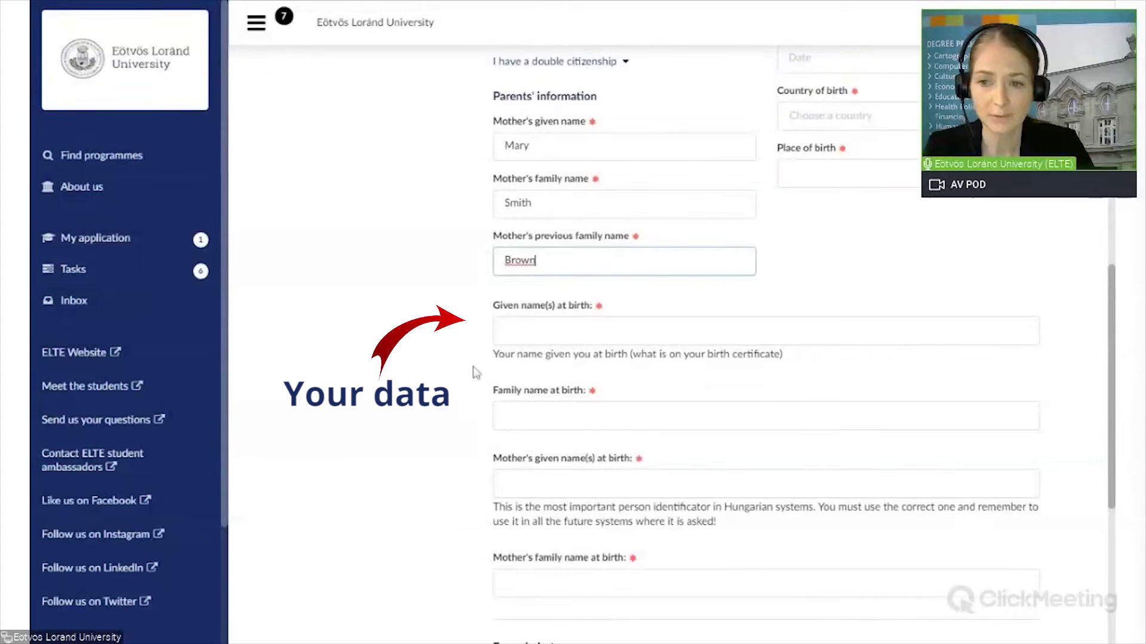
# Step: Enter the applicant's given and family names at birth, then the mother's given and family names at birth
pyautogui.click(505, 332)
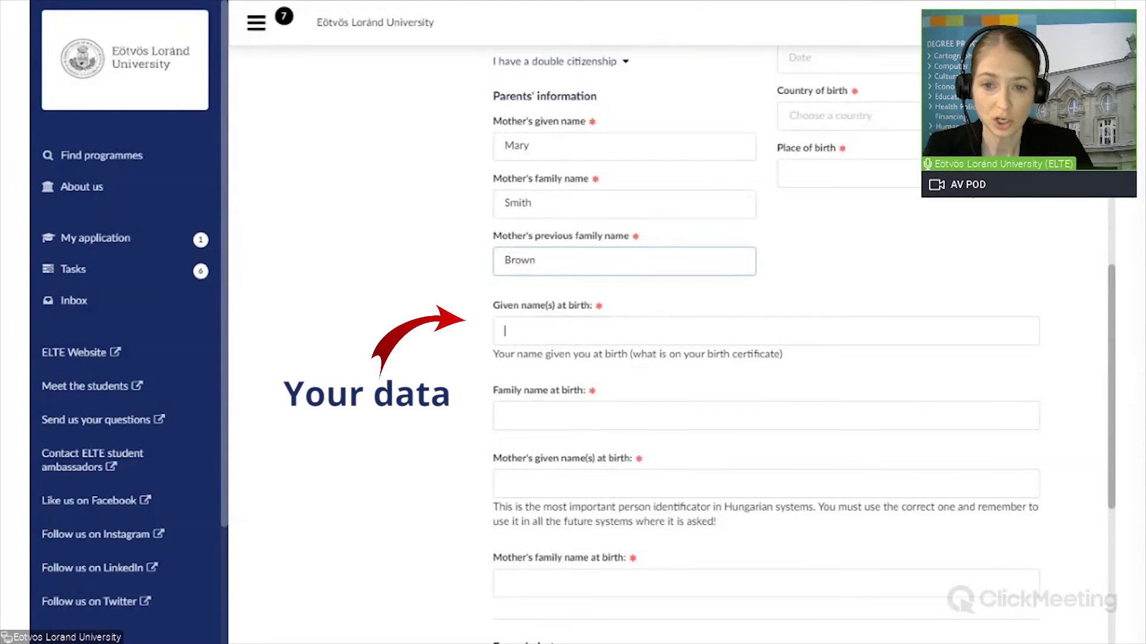
pyautogui.write('John')
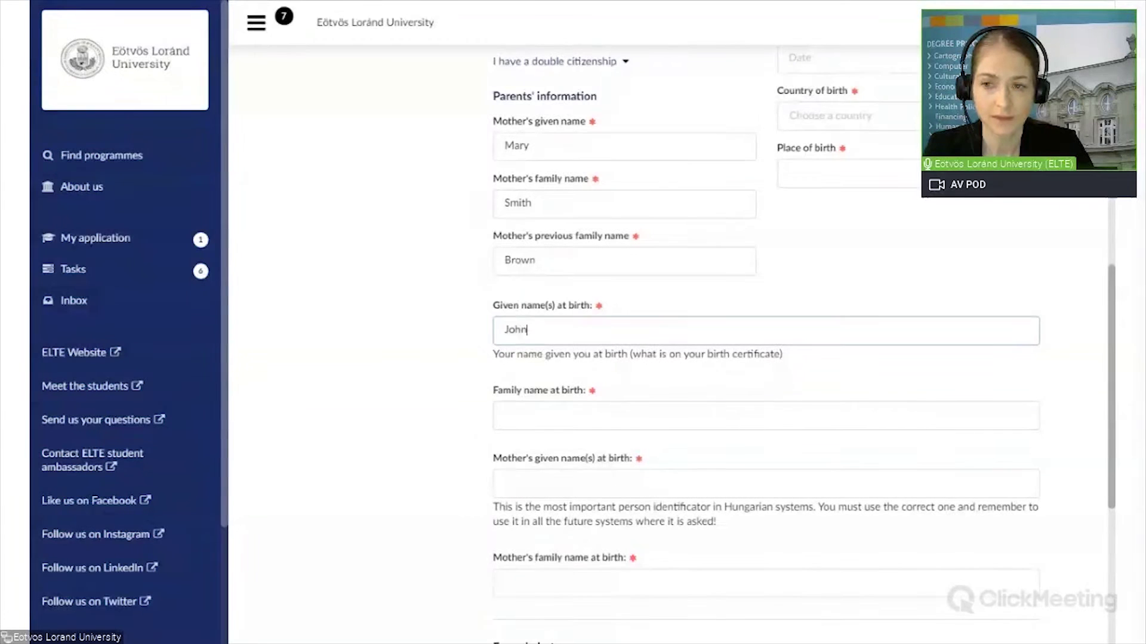
pyautogui.click(504, 416)
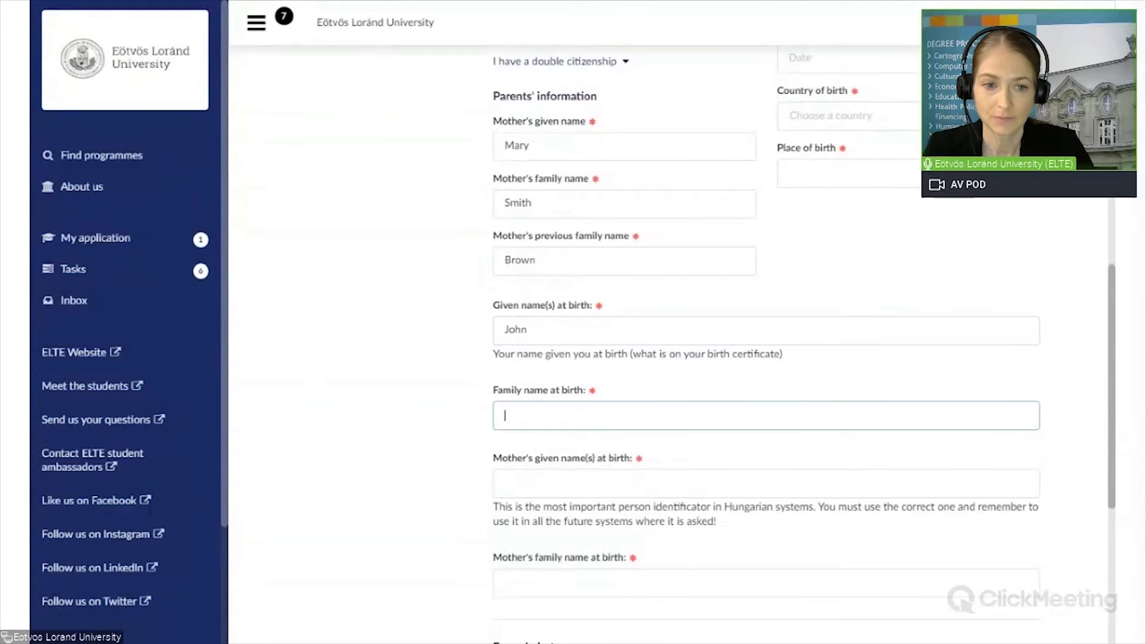
pyautogui.write('Smith')
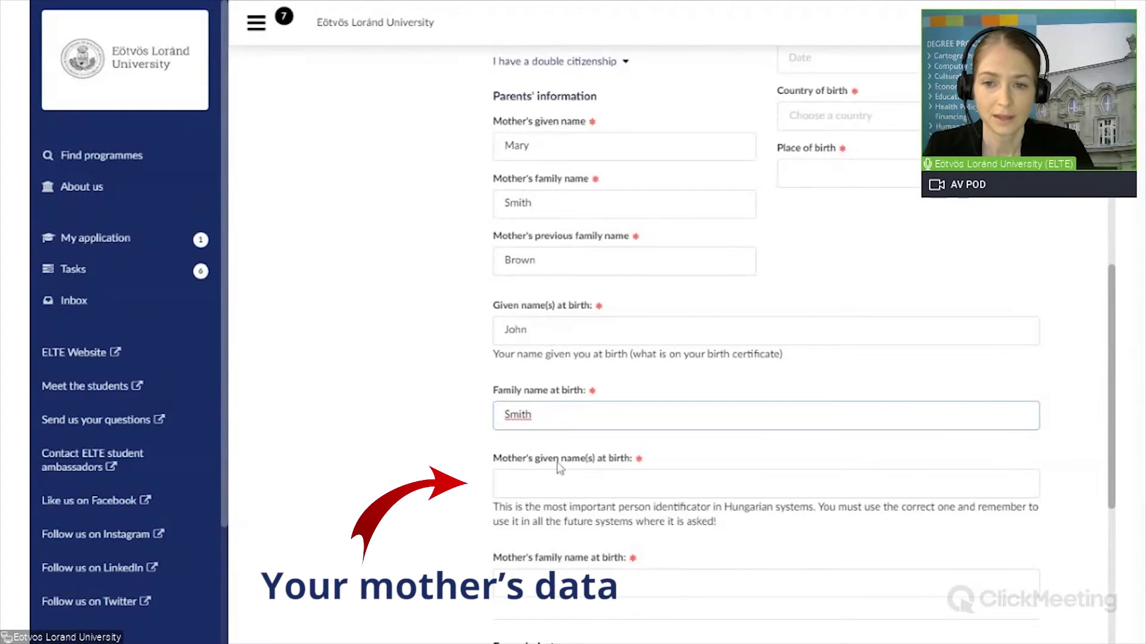
pyautogui.click(505, 483)
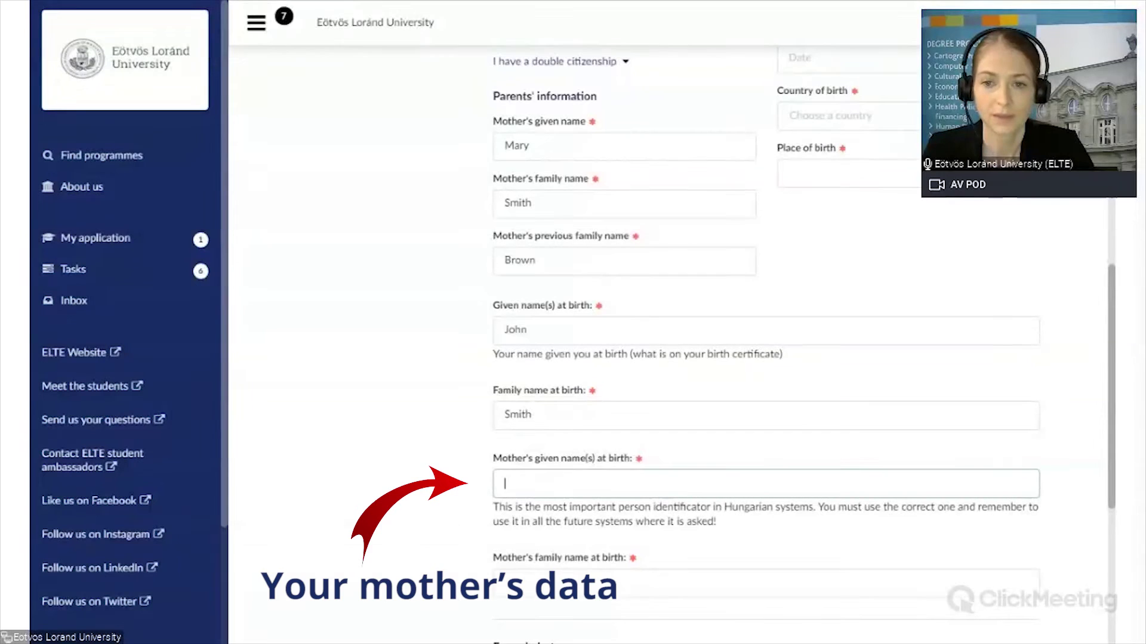
pyautogui.write('Mary')
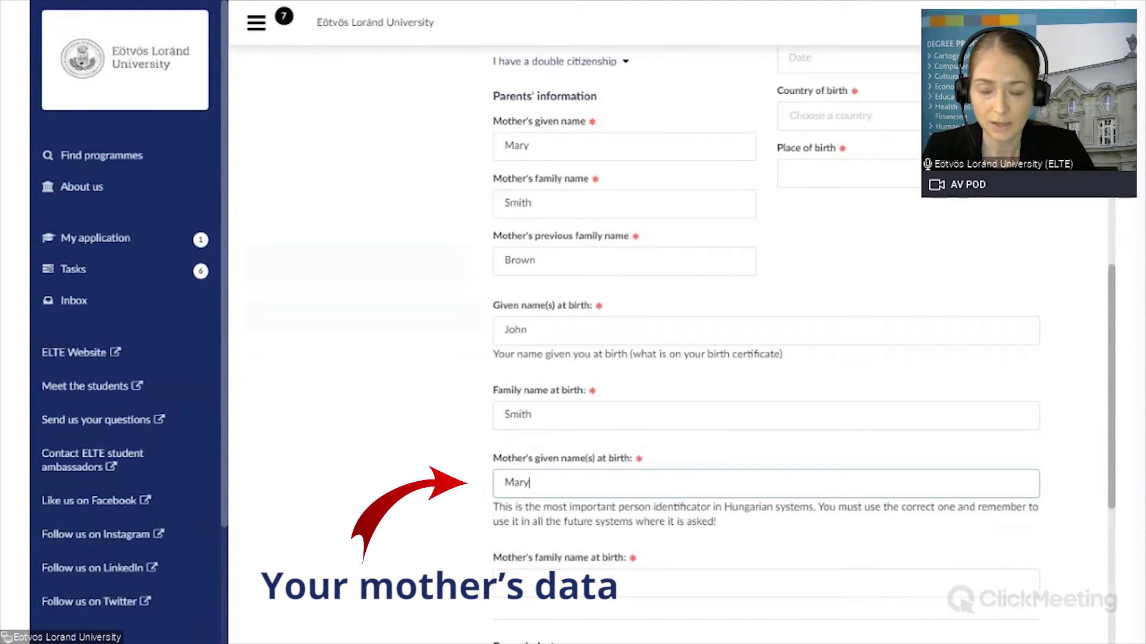
pyautogui.click(505, 583)
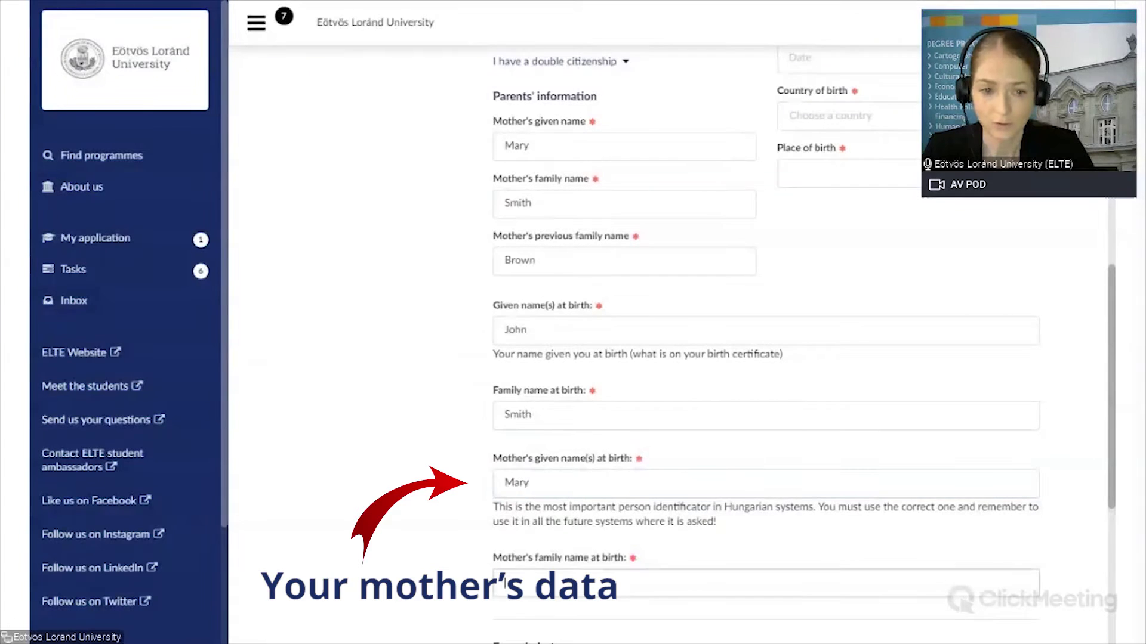
pyautogui.write('B')
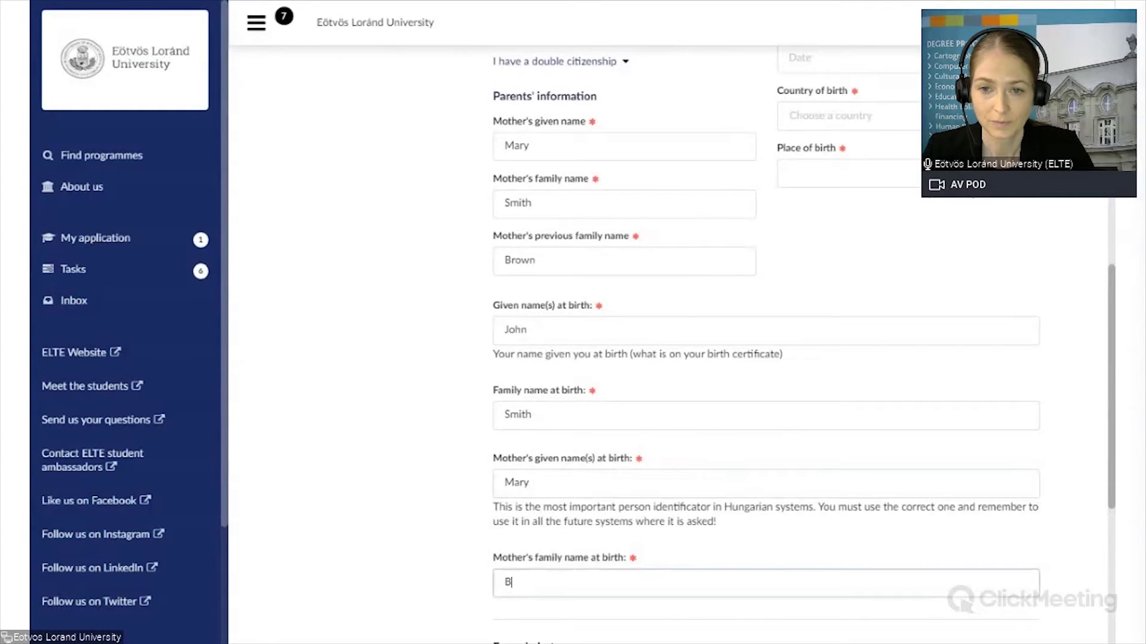
pyautogui.write('rown')
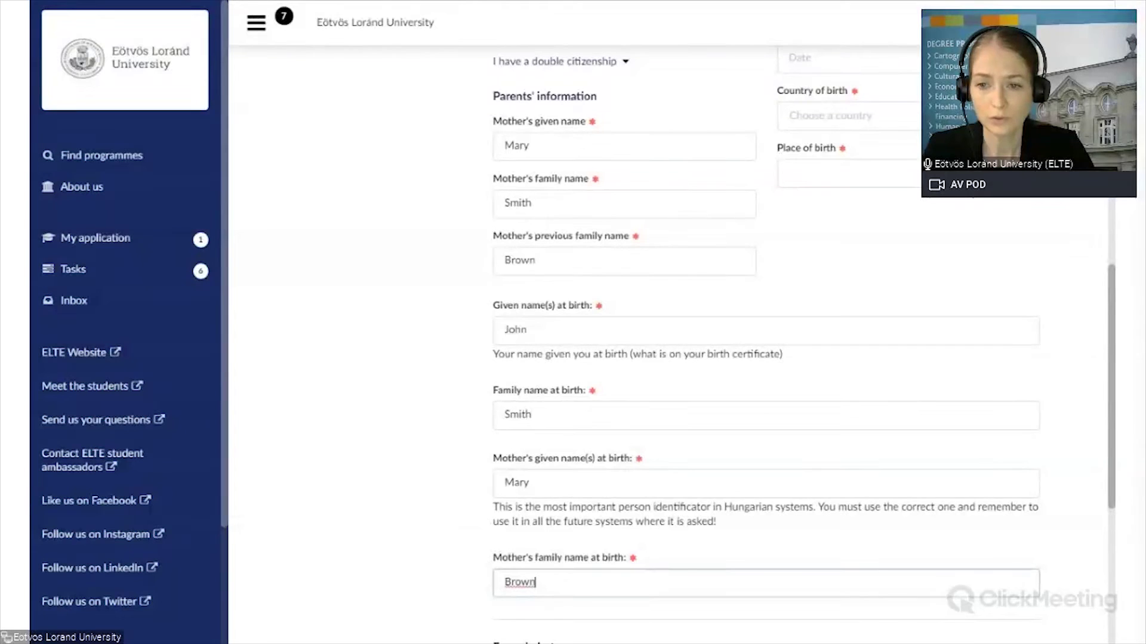
pyautogui.scroll(-5, 765, 345)
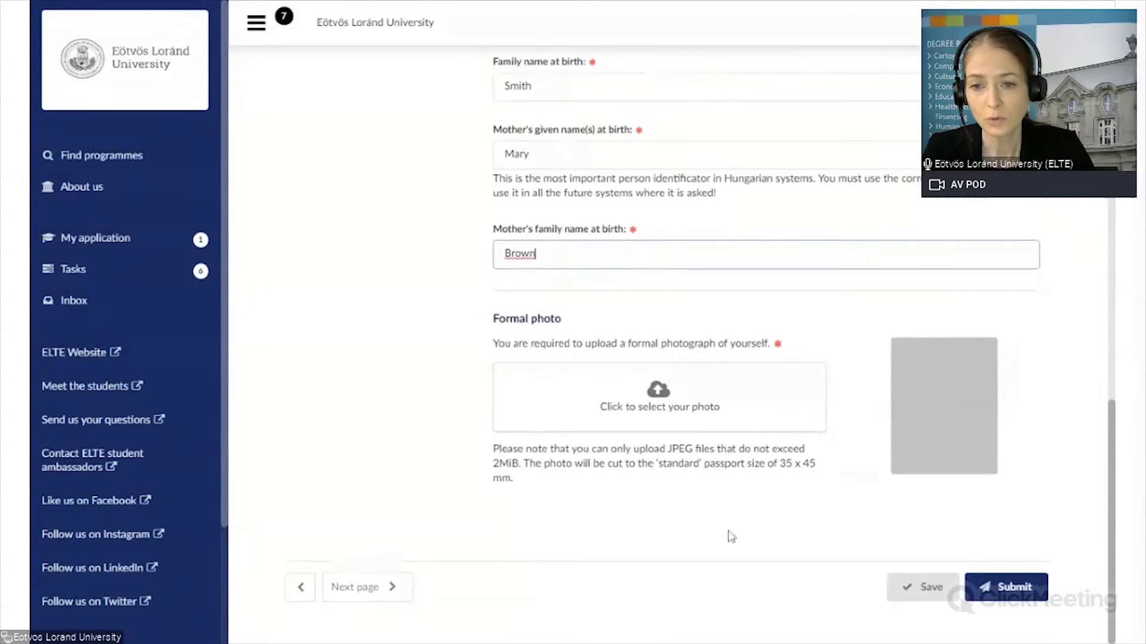
pyautogui.click(659, 394)
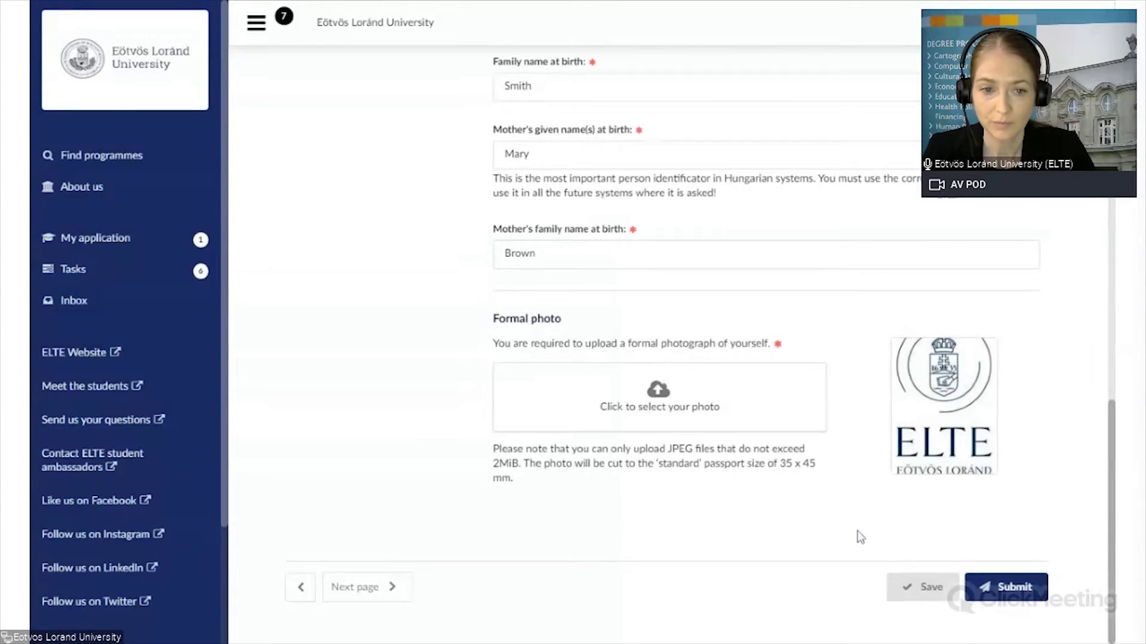
pyautogui.moveTo(1111, 403); pyautogui.dragTo(1111, 54)
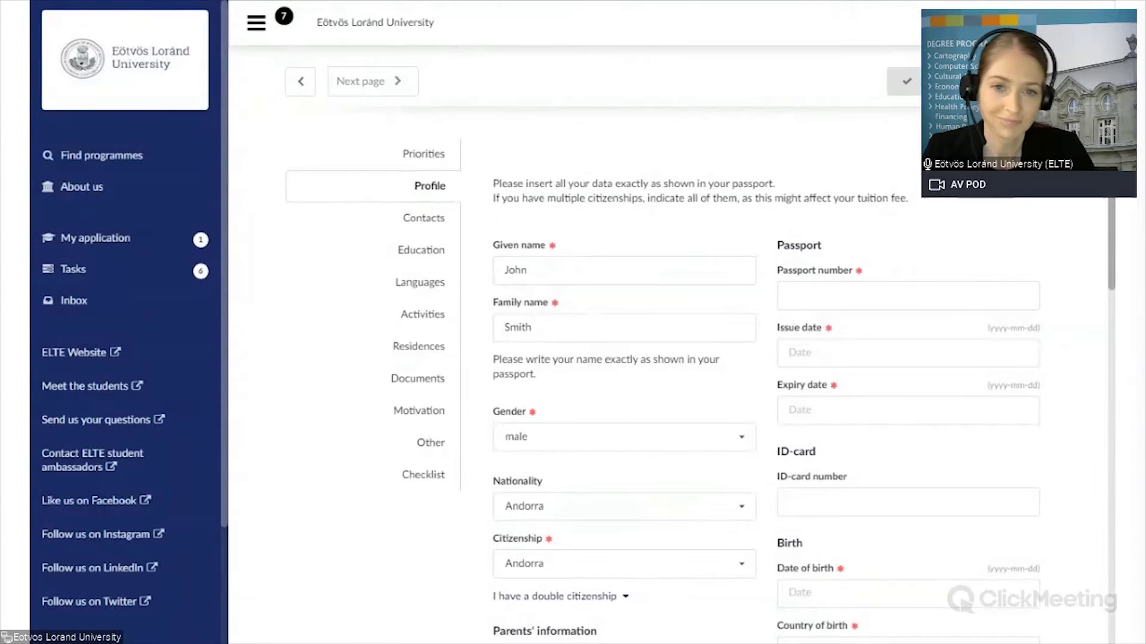
# Step: Enter the passport number and set the passport issue date to 2021-03-01
pyautogui.click(907, 295)
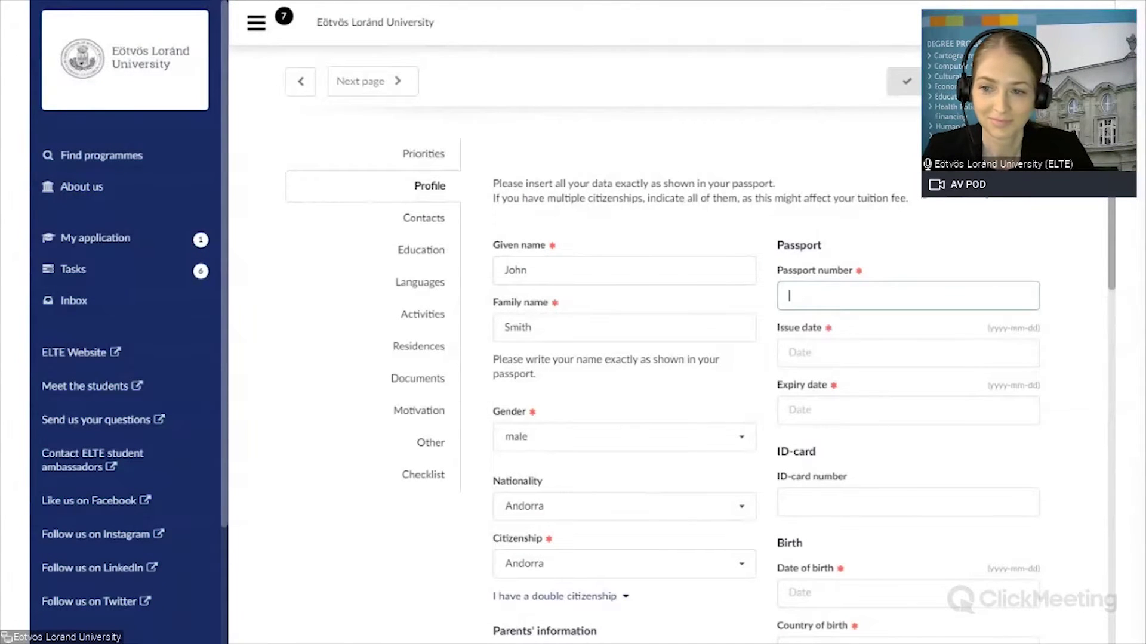
pyautogui.write('1234')
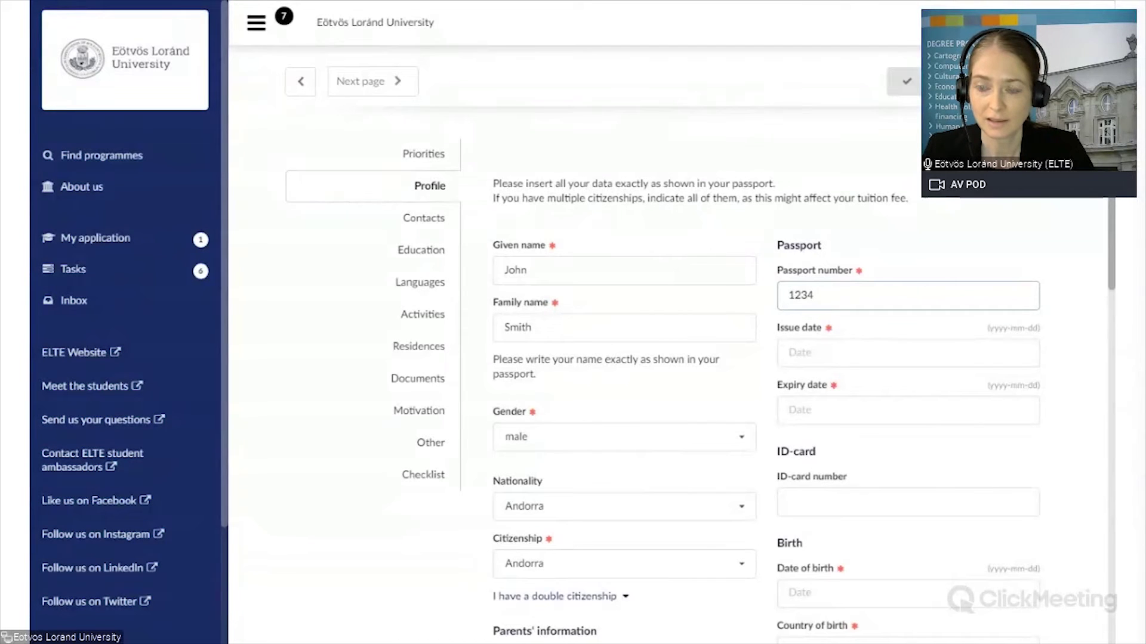
pyautogui.click(907, 352)
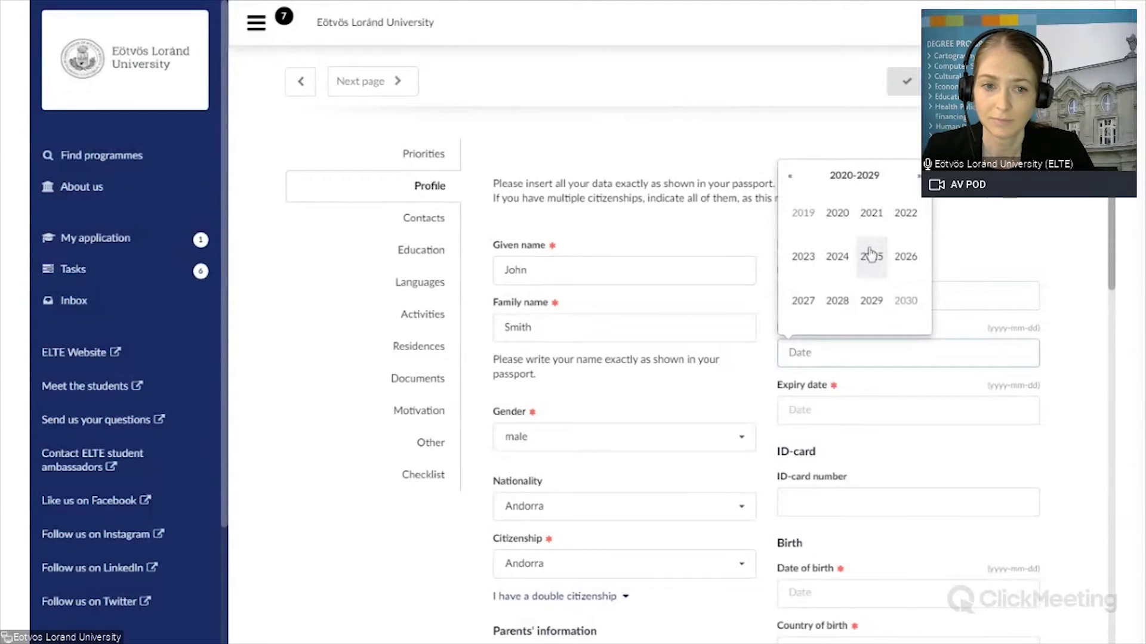
pyautogui.click(872, 216)
pyautogui.click(875, 219)
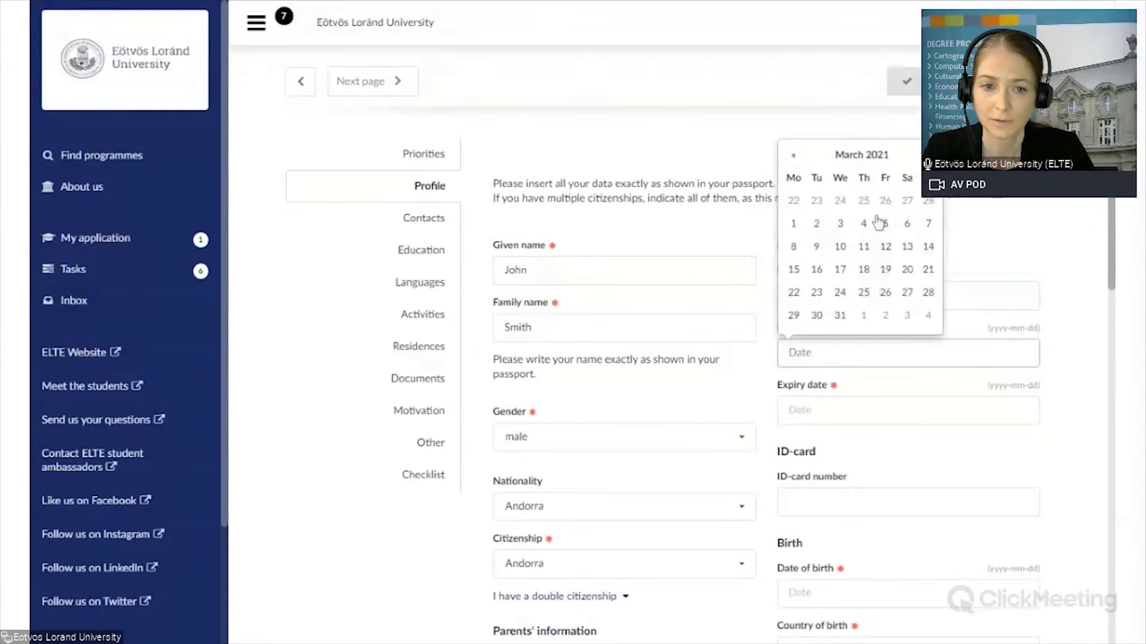
pyautogui.click(793, 224)
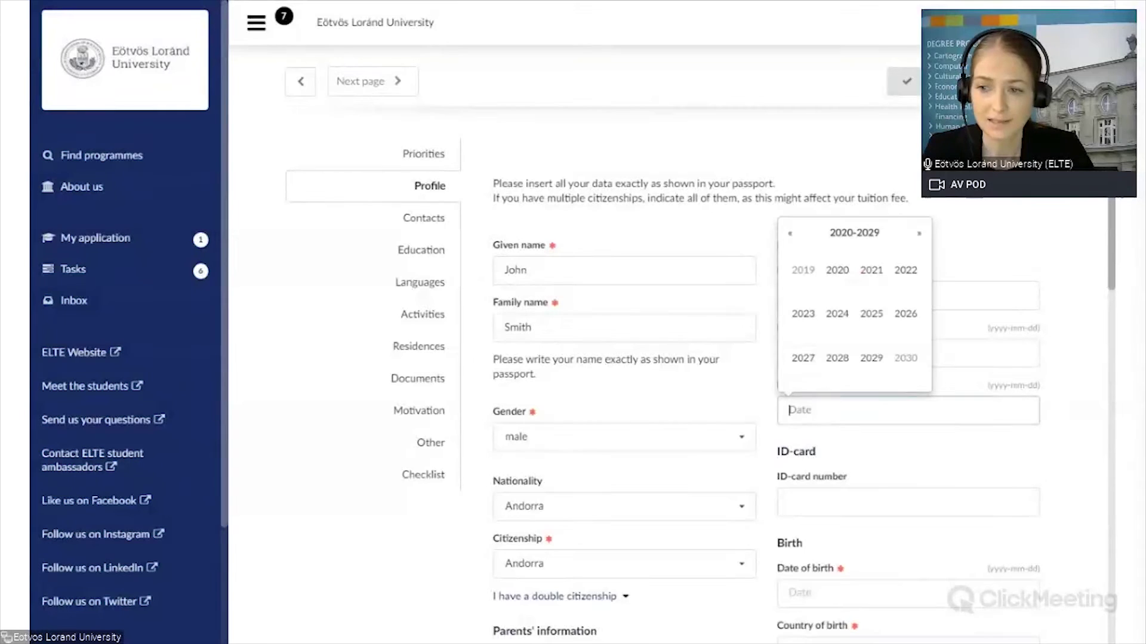
# Step: Set the passport expiry date to 2031-03-01 with the date picker
pyautogui.click(800, 410)
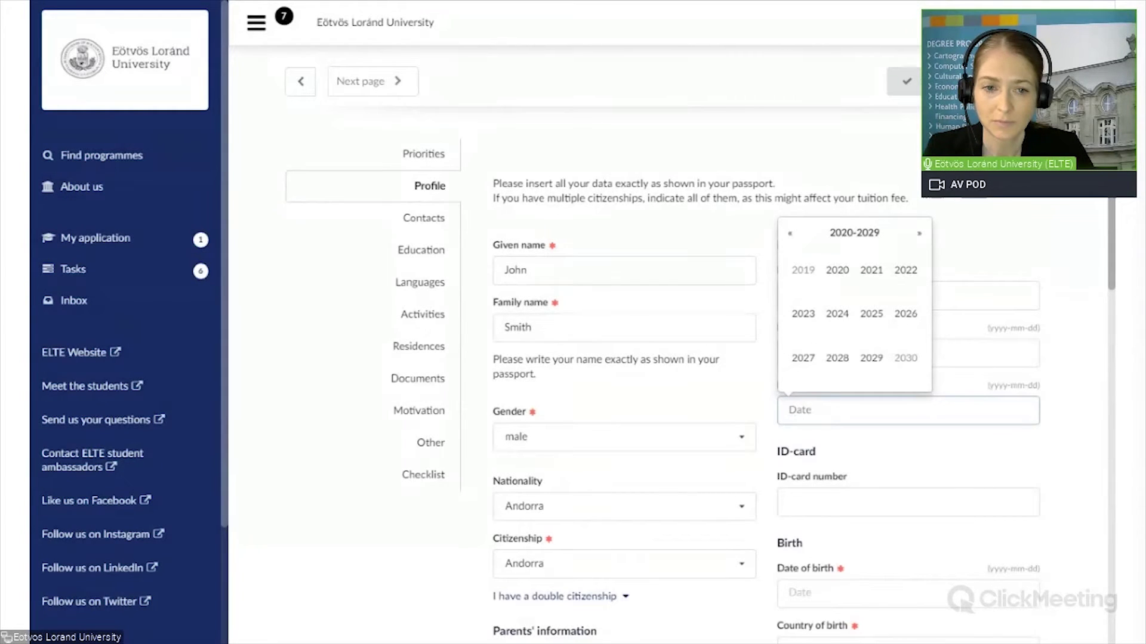
pyautogui.click(919, 233)
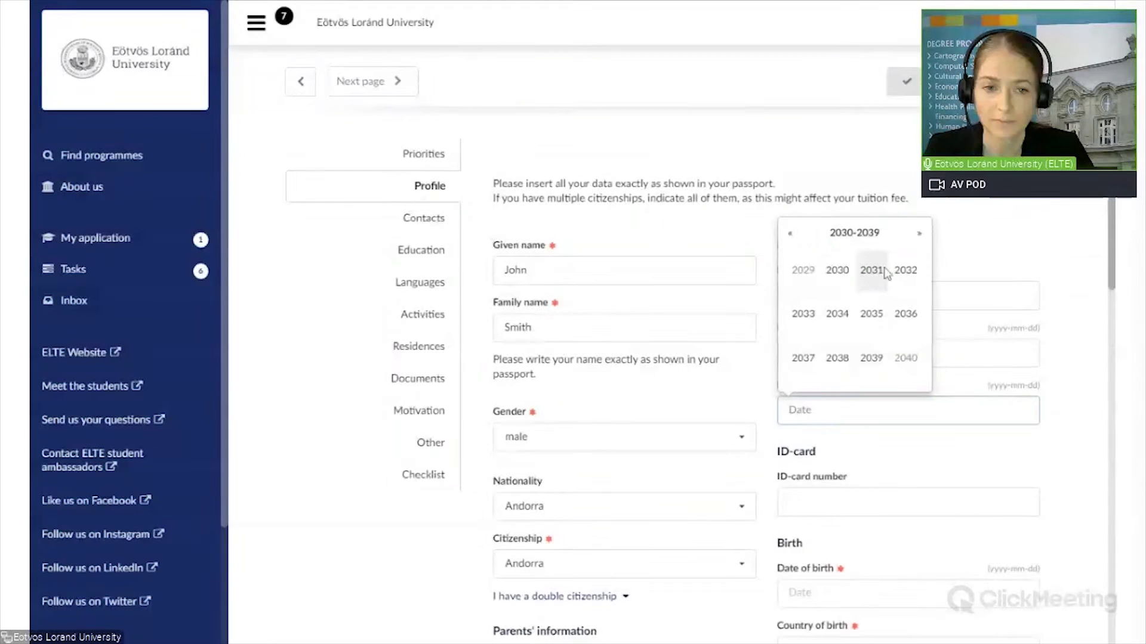
pyautogui.click(885, 274)
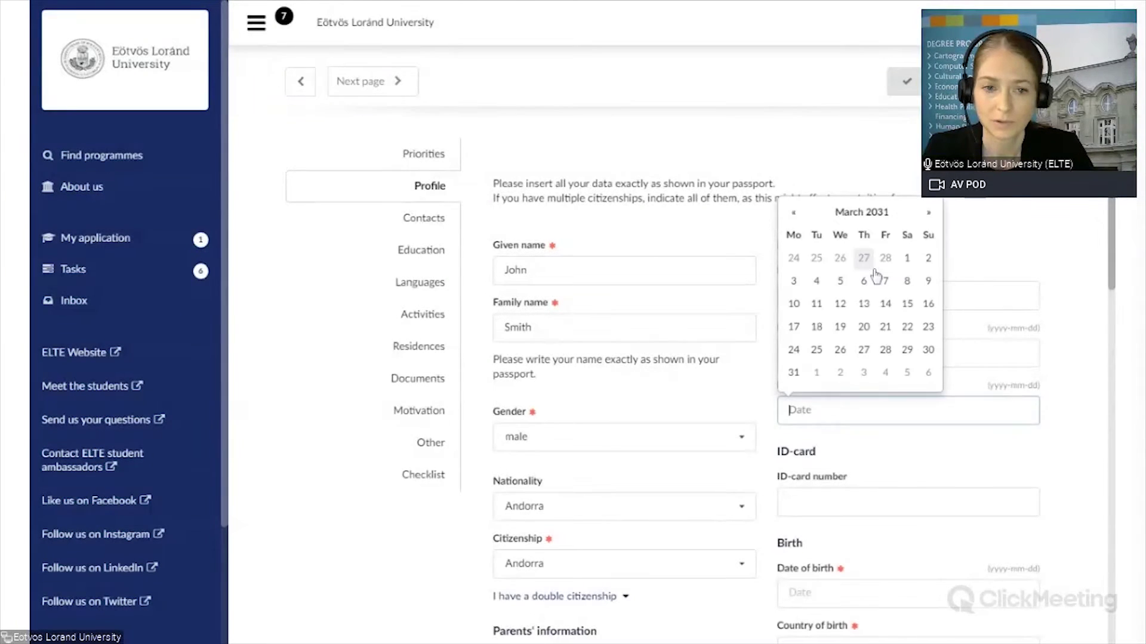
pyautogui.click(872, 272)
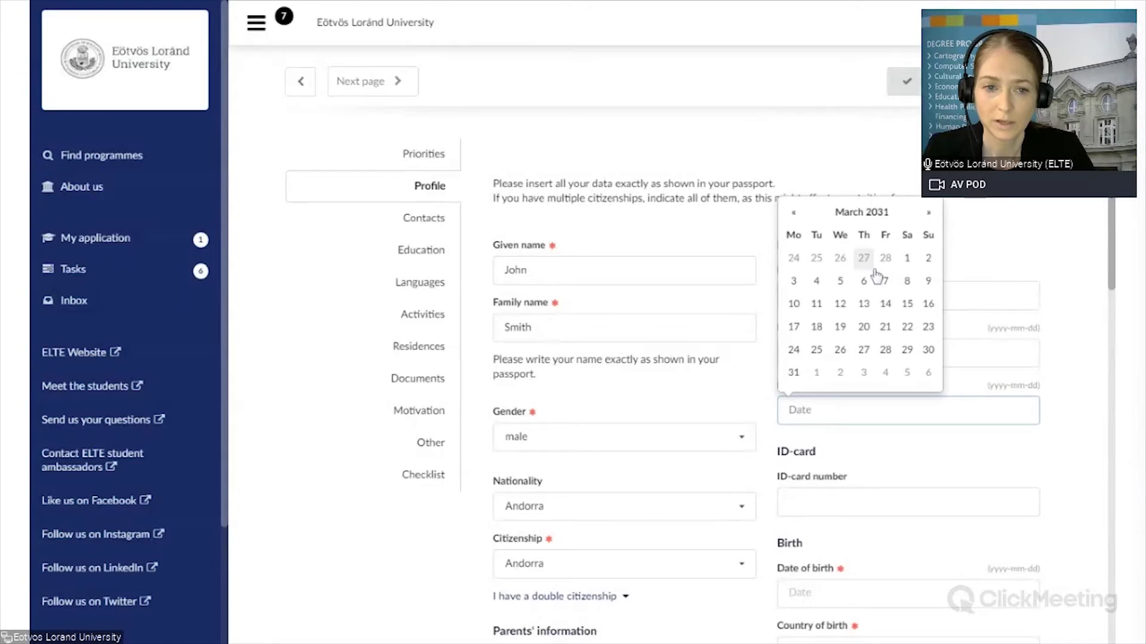
pyautogui.click(910, 261)
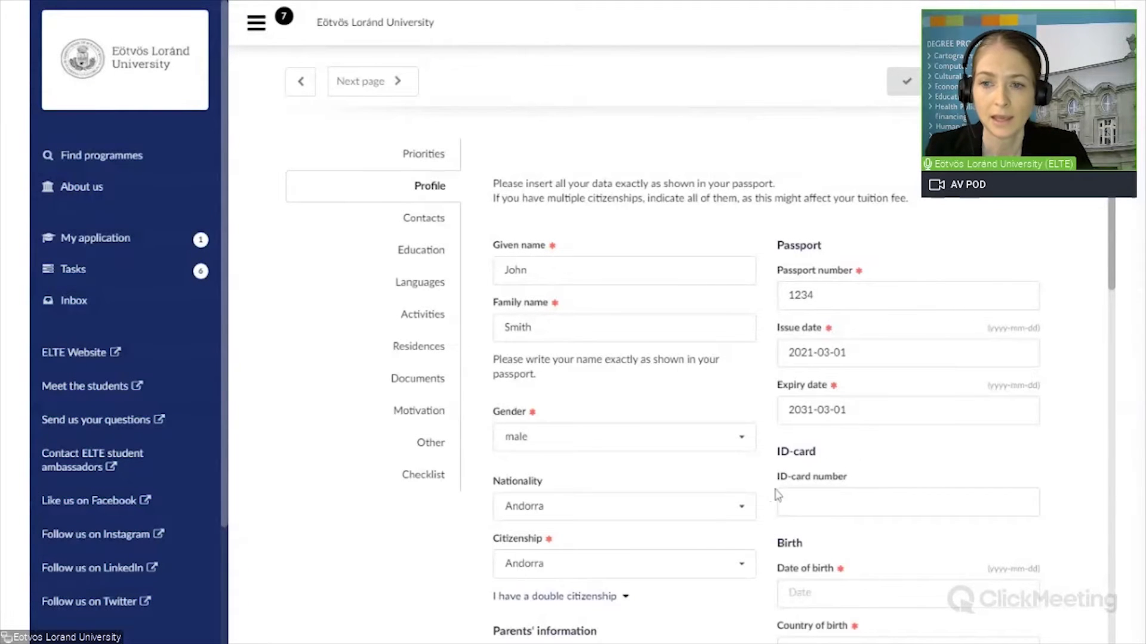
# Step: Set the date of birth to 2000-01-01
pyautogui.scroll(-2, 1111, 322)
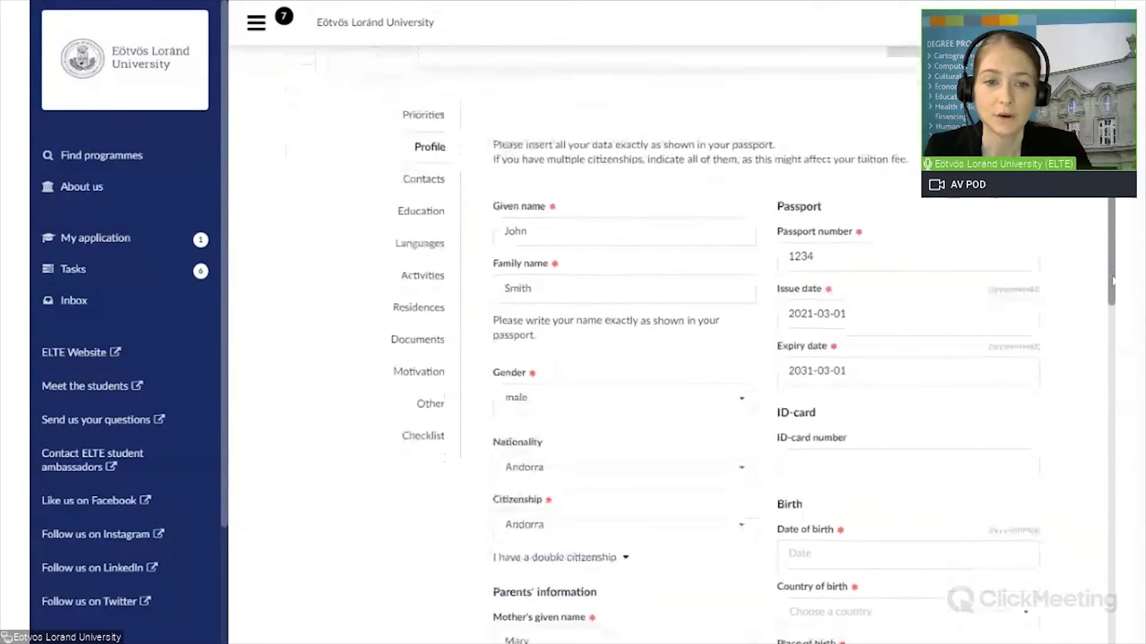
pyautogui.moveTo(1111, 322); pyautogui.dragTo(1101, 398)
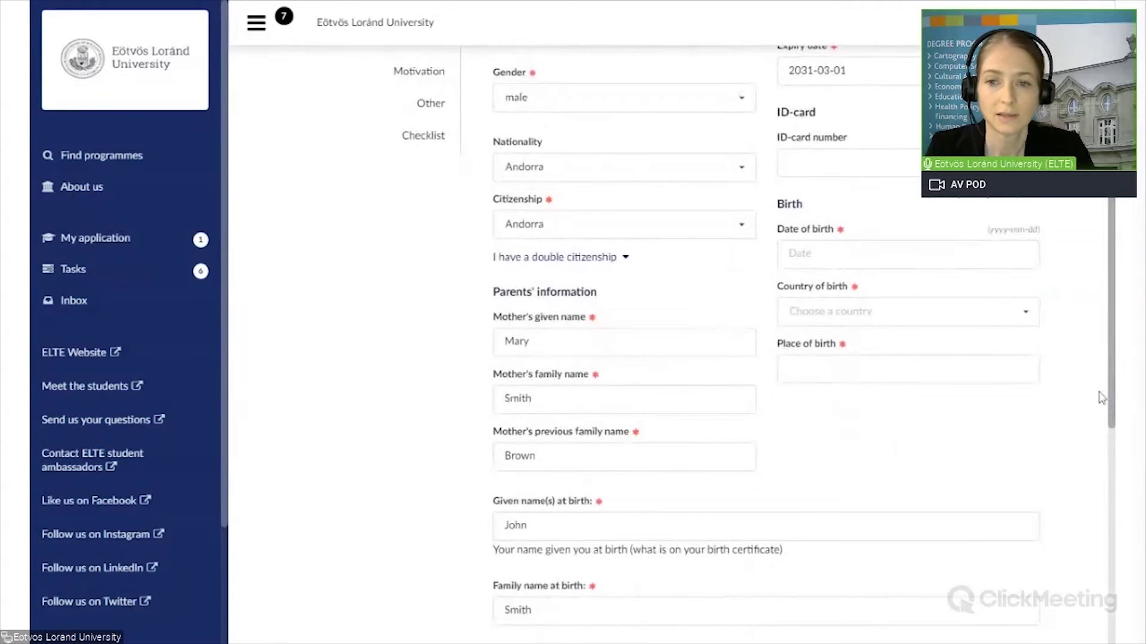
pyautogui.click(907, 254)
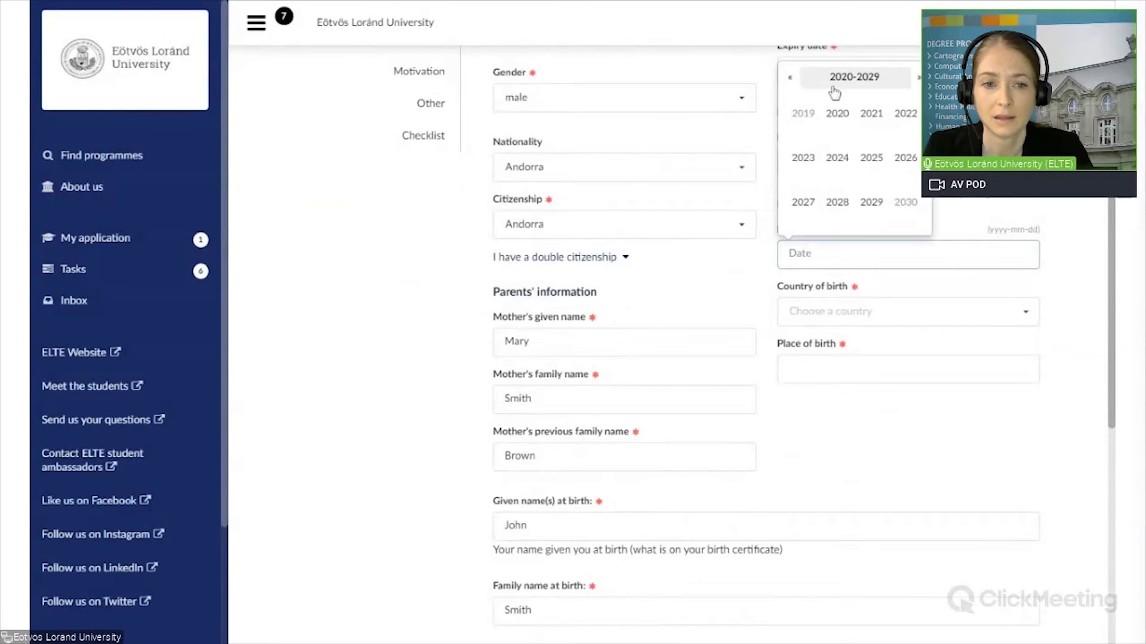
pyautogui.click(791, 78)
pyautogui.click(791, 78)
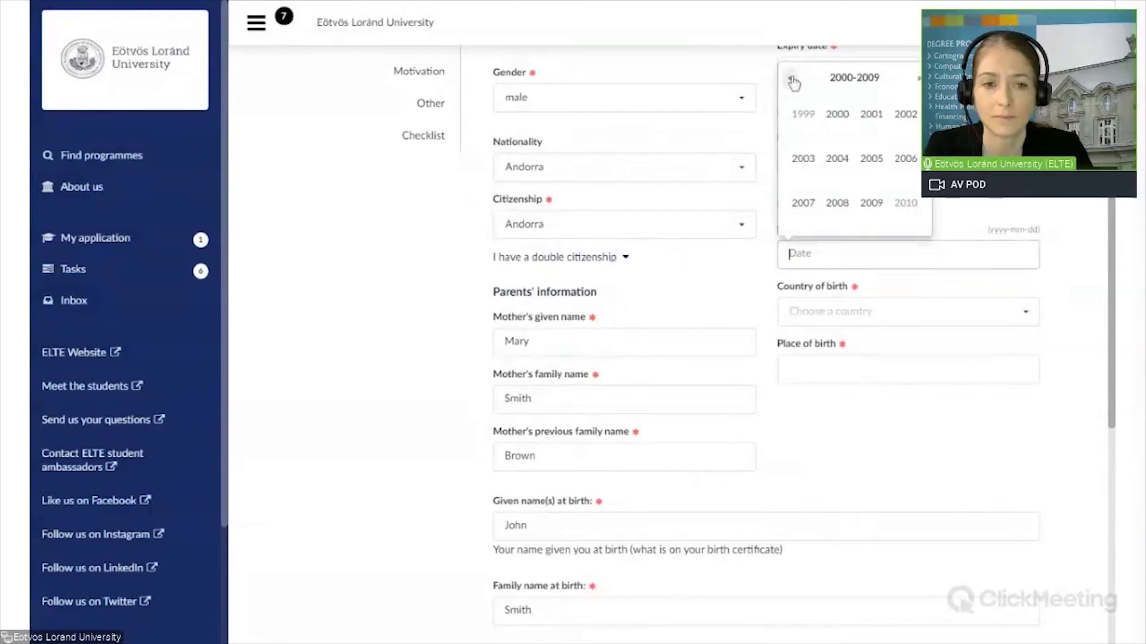
pyautogui.click(837, 113)
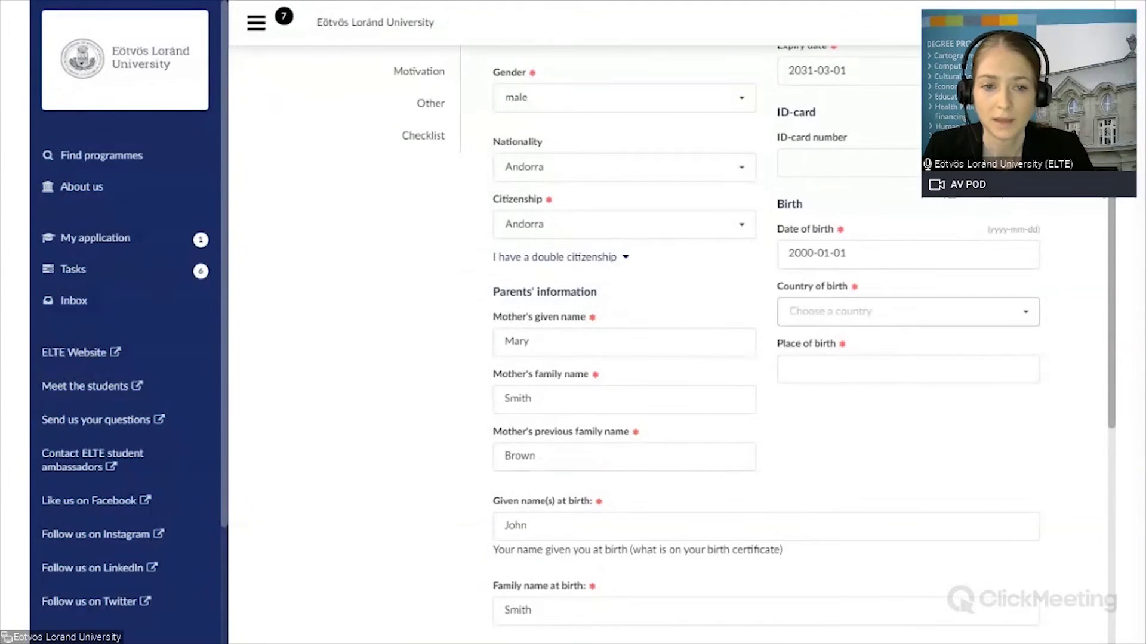
# Step: Choose Andorra as country of birth and enter 'Andorra la veilla' as place of birth
pyautogui.click(874, 319)
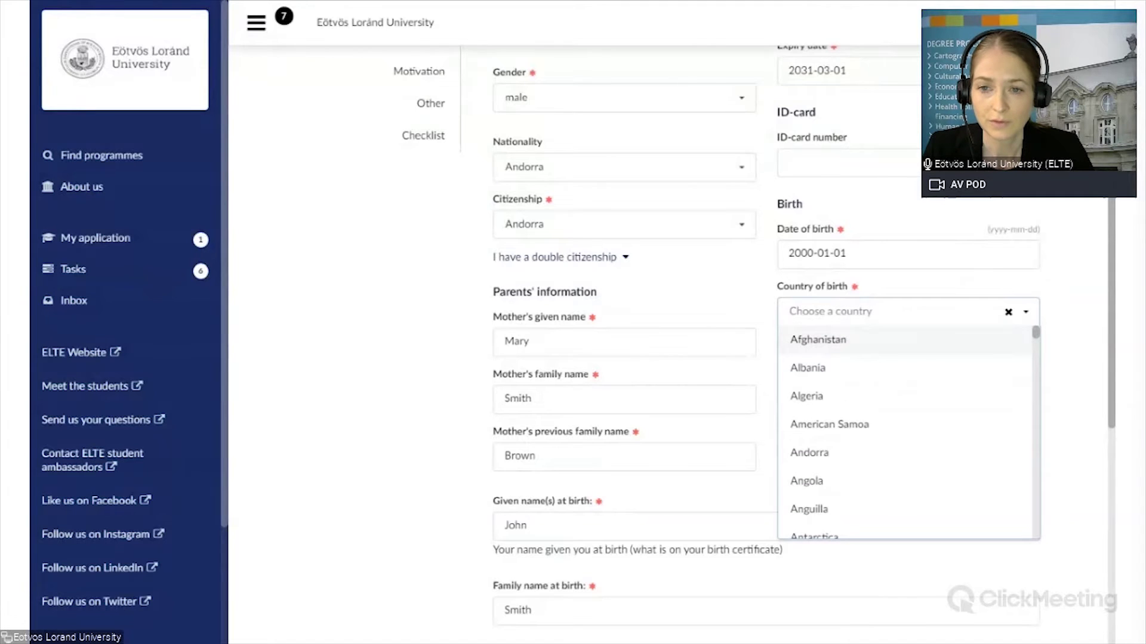
pyautogui.write('A')
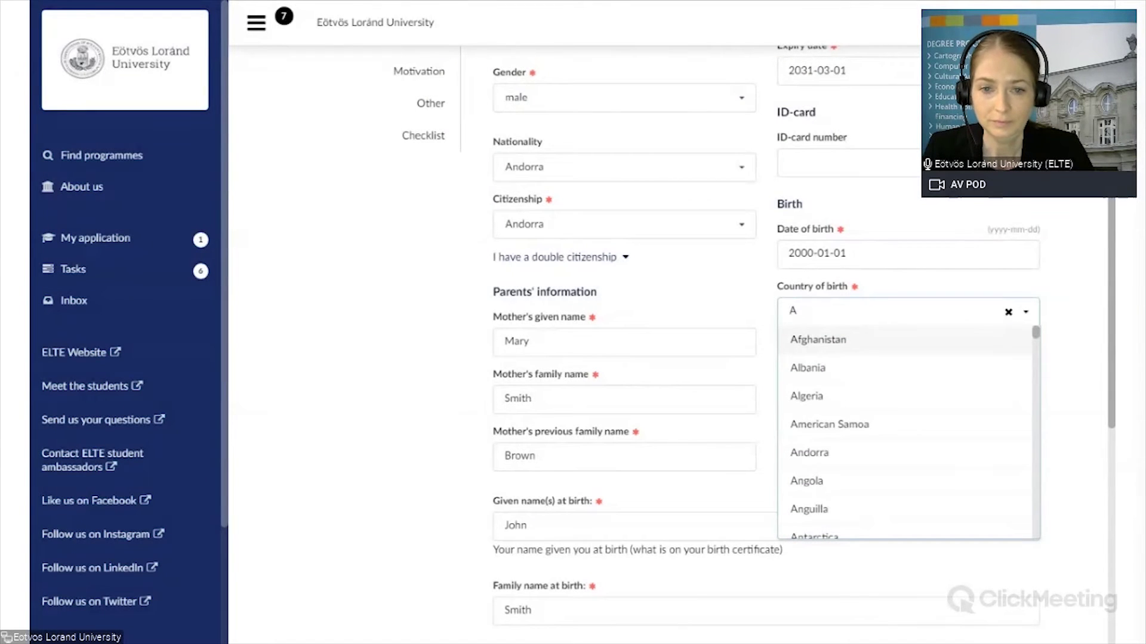
pyautogui.write('nd')
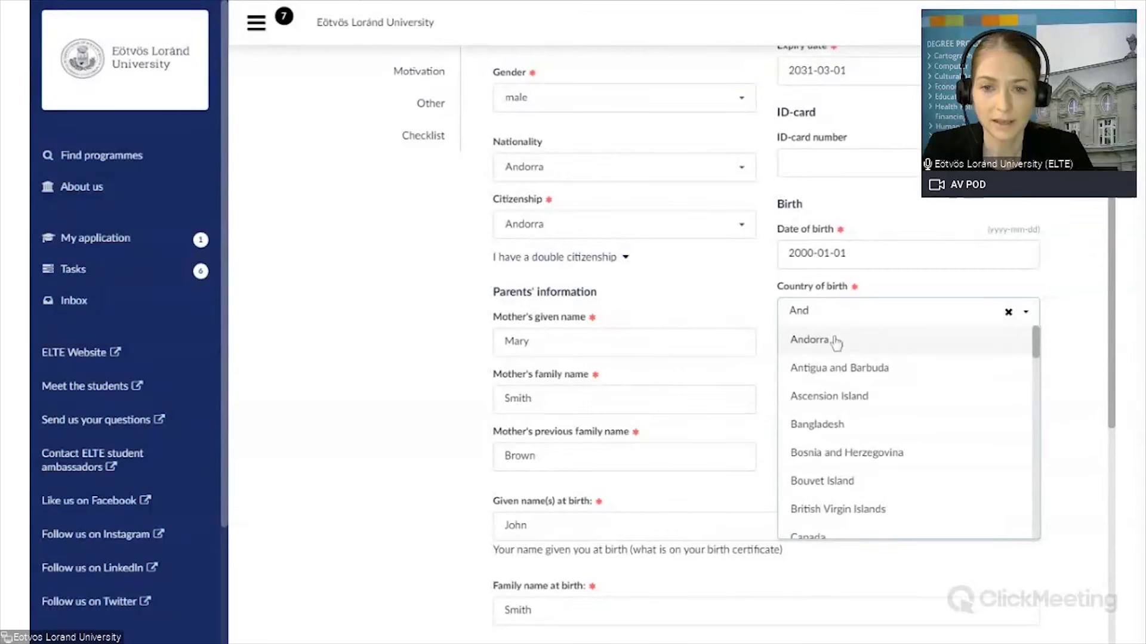
pyautogui.click(834, 341)
pyautogui.click(836, 369)
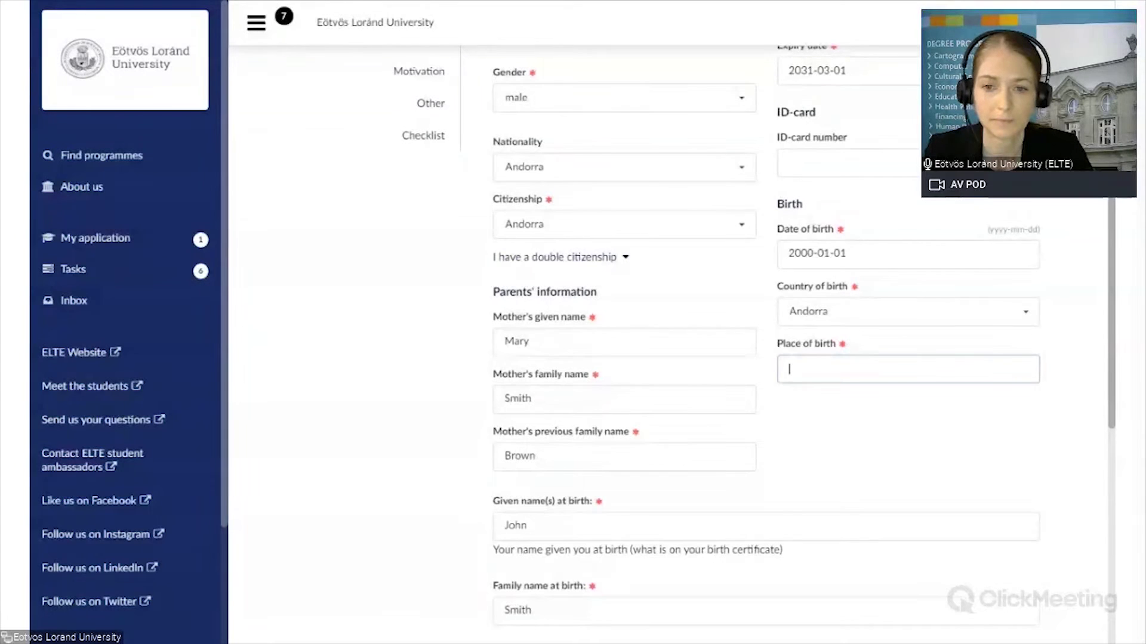
pyautogui.write('Andorr')
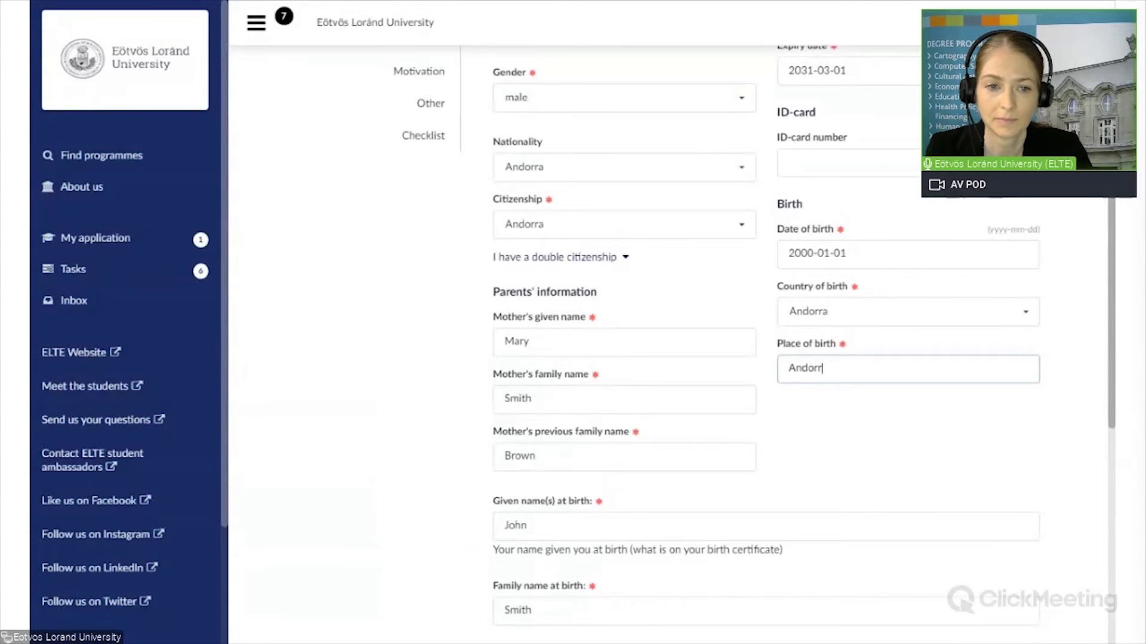
pyautogui.write('a la veilla')
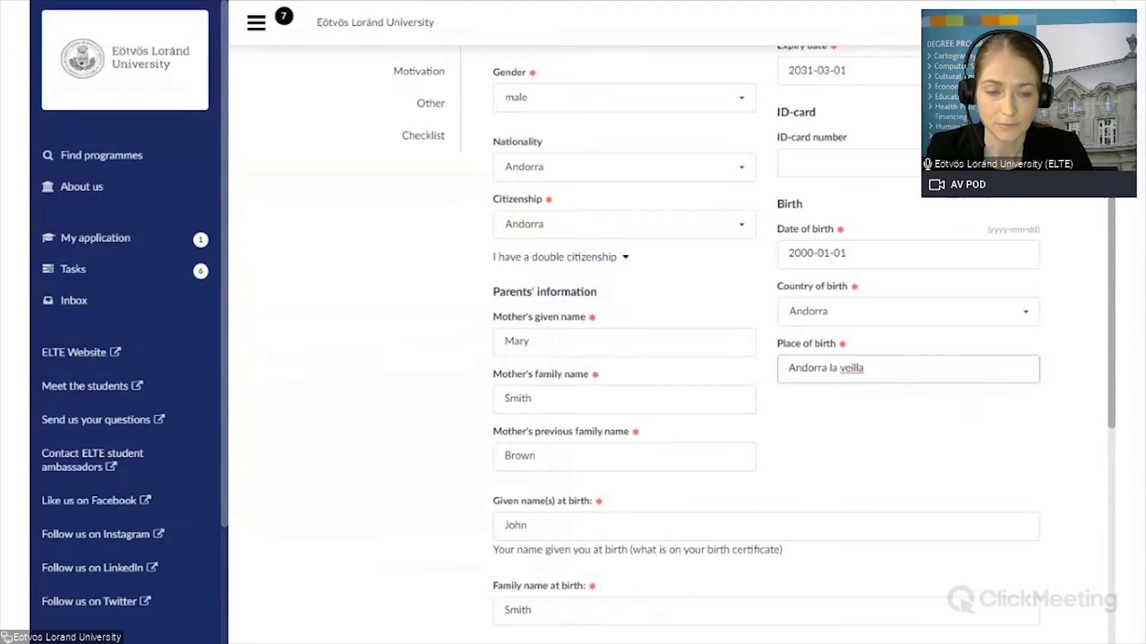
pyautogui.scroll(-5, 716, 344)
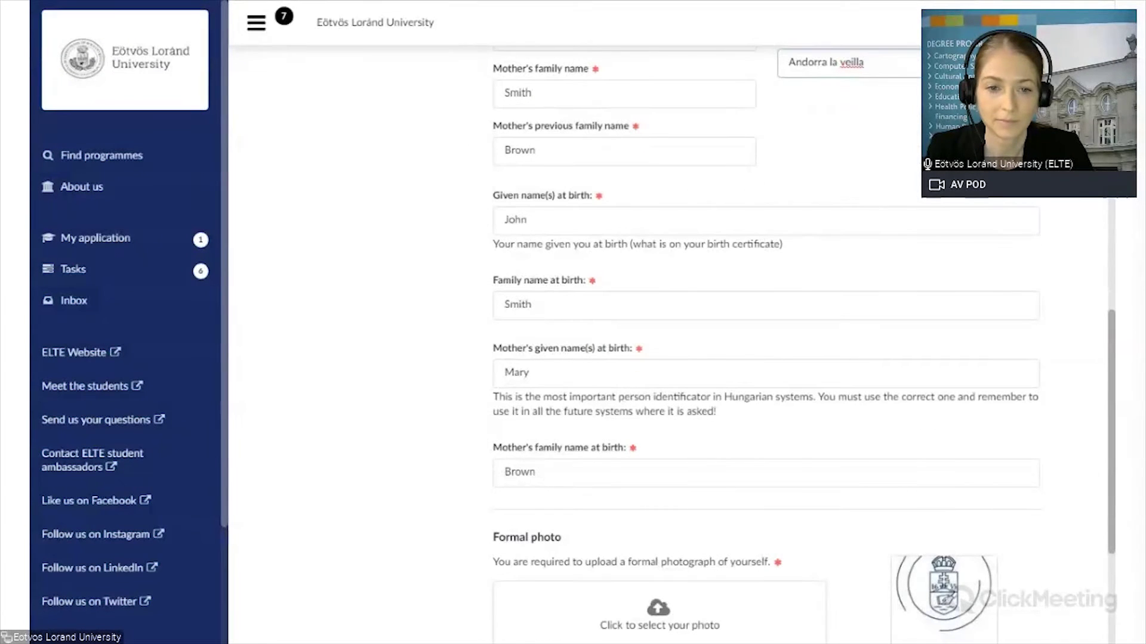
pyautogui.scroll(11, 716, 344)
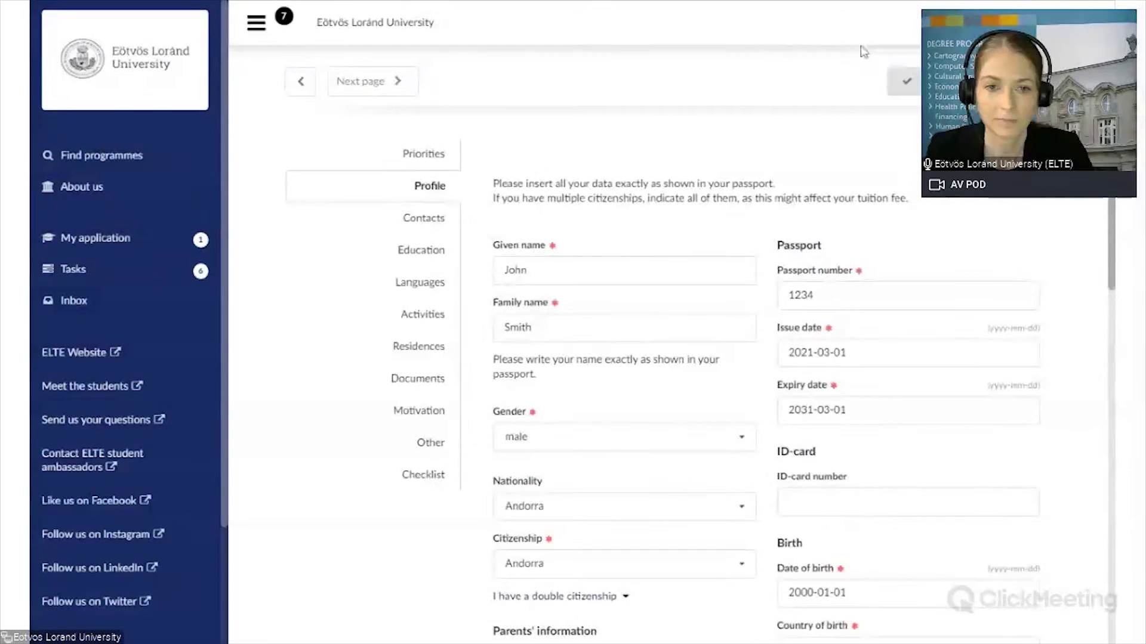
# Step: Lengthen the passport number to six characters and save the Profile without validation errors
pyautogui.click(908, 83)
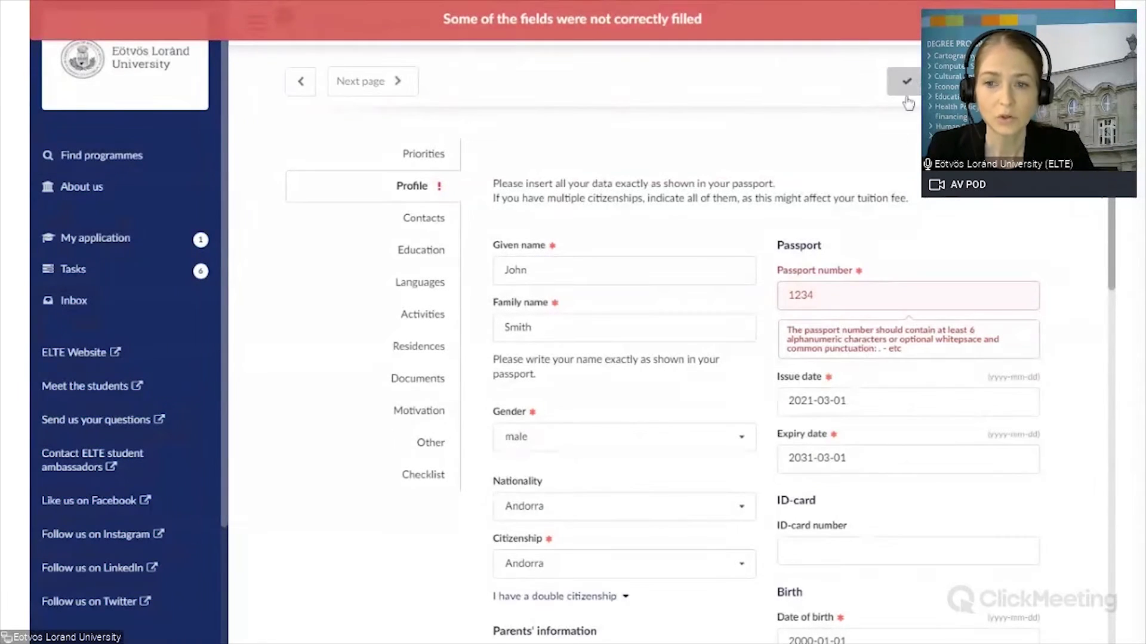
pyautogui.moveTo(765, 333); pyautogui.dragTo(848, 374)
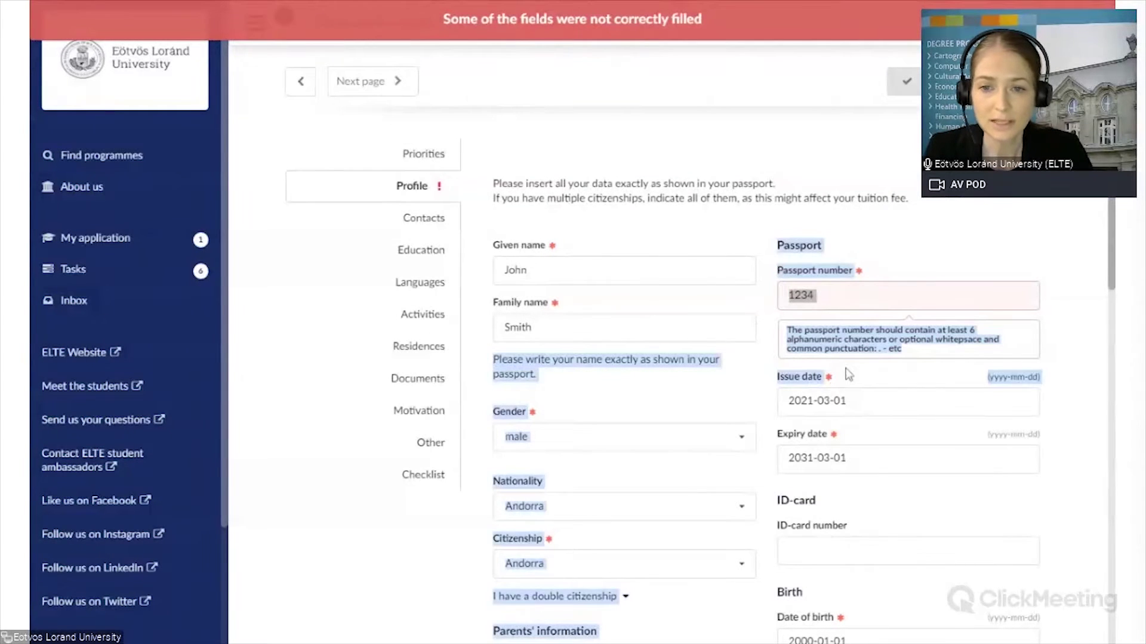
pyautogui.click(911, 378)
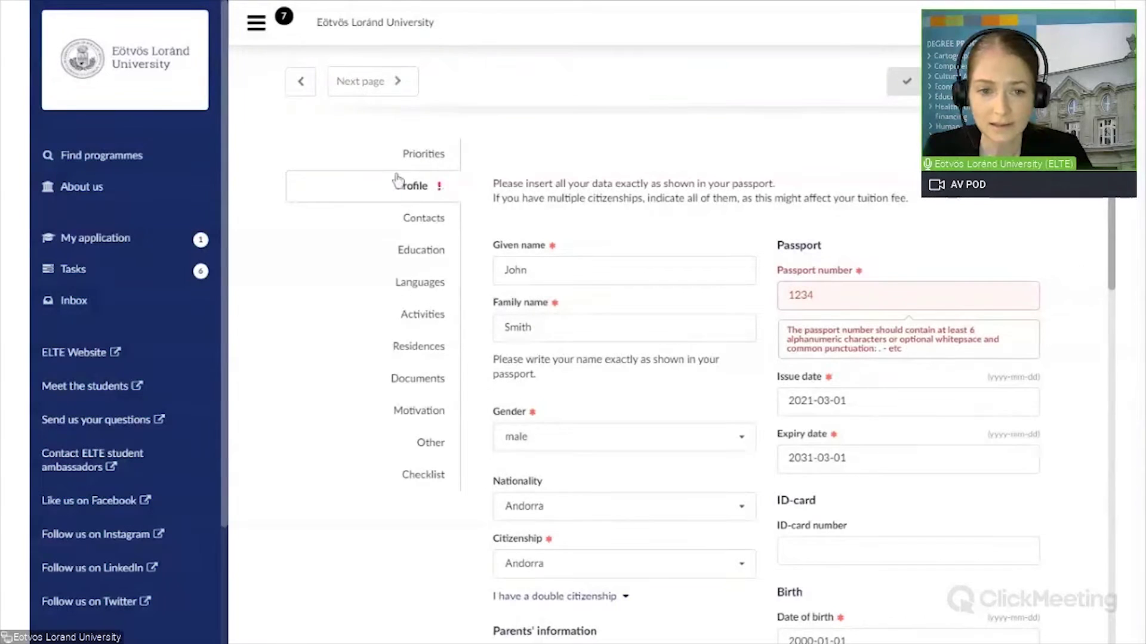
pyautogui.click(412, 186)
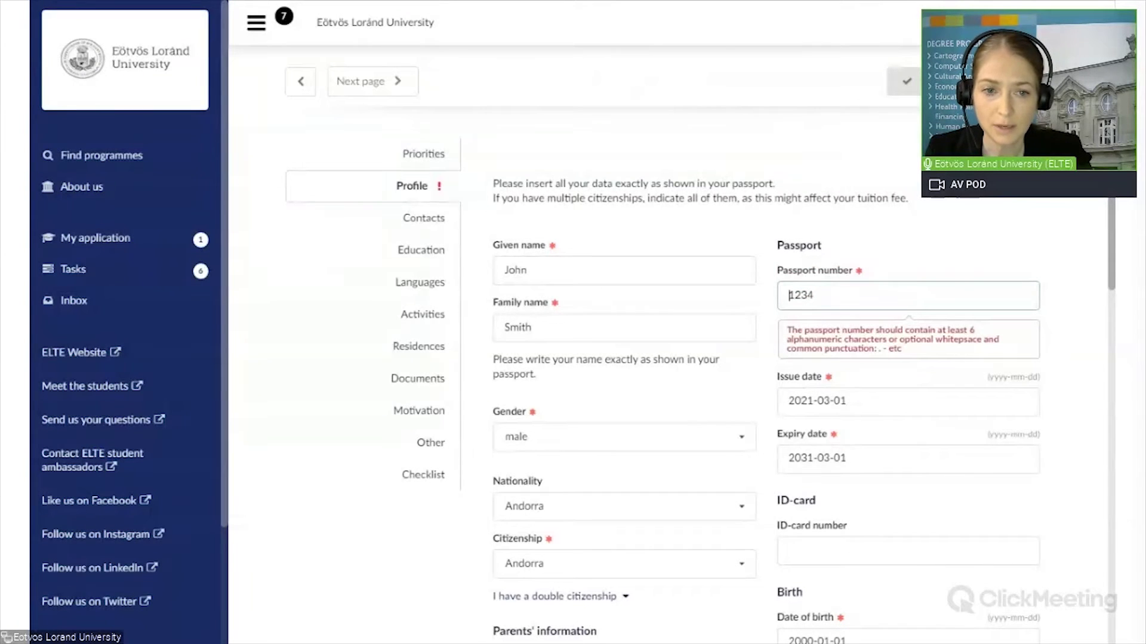
pyautogui.write('AB')
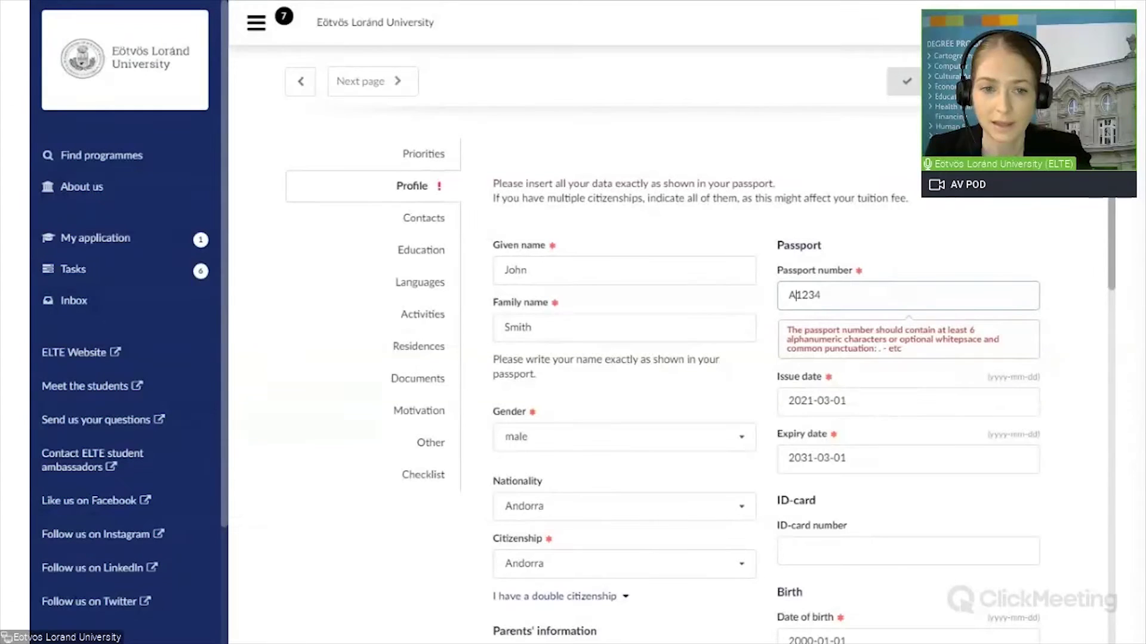
pyautogui.click(829, 296)
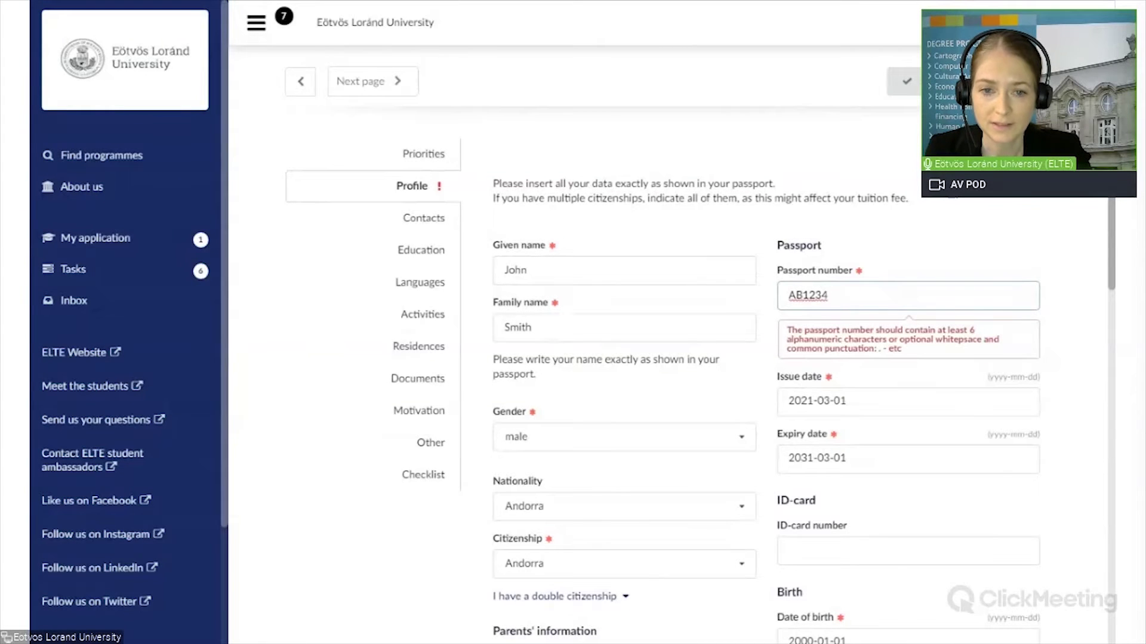
pyautogui.write('56')
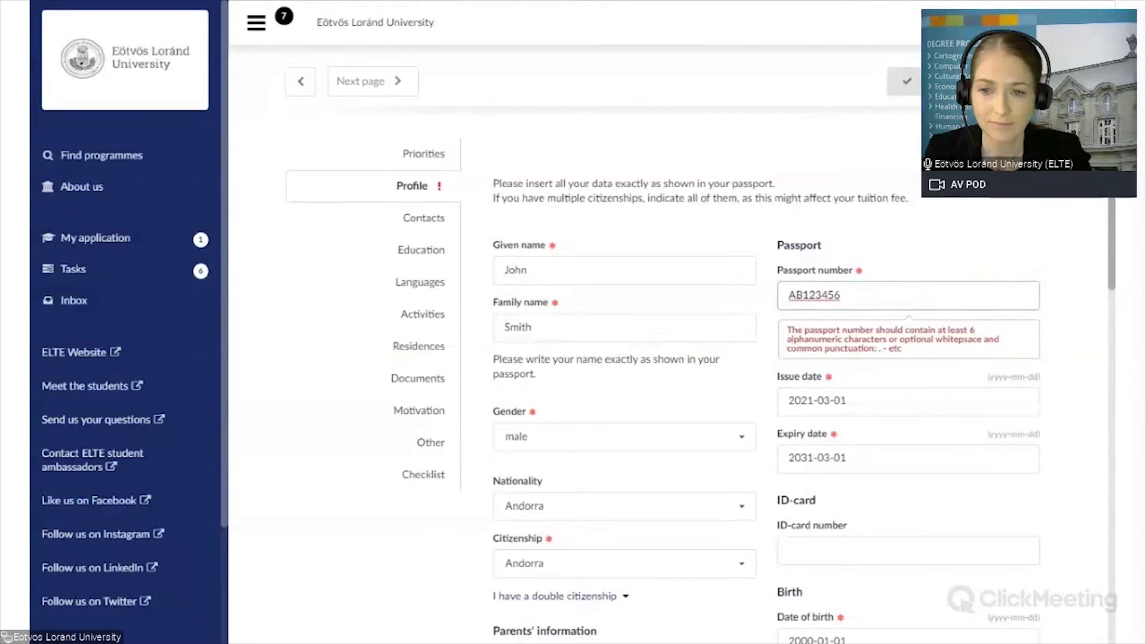
pyautogui.click(912, 83)
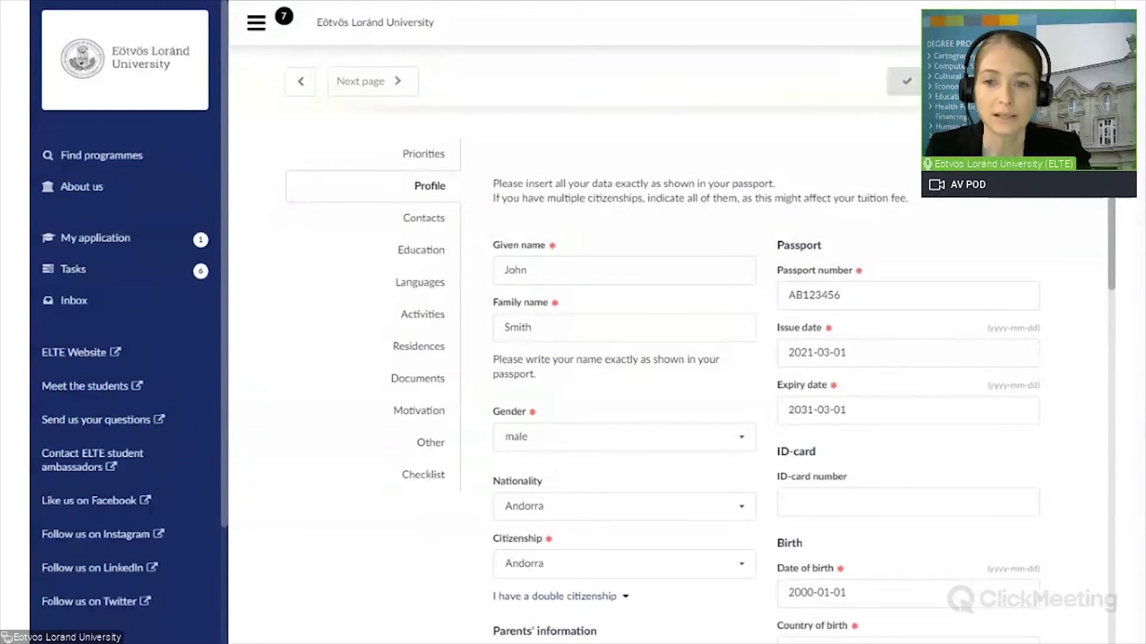
# Step: On the Contacts page, enter the permanent street address and city
pyautogui.click(441, 219)
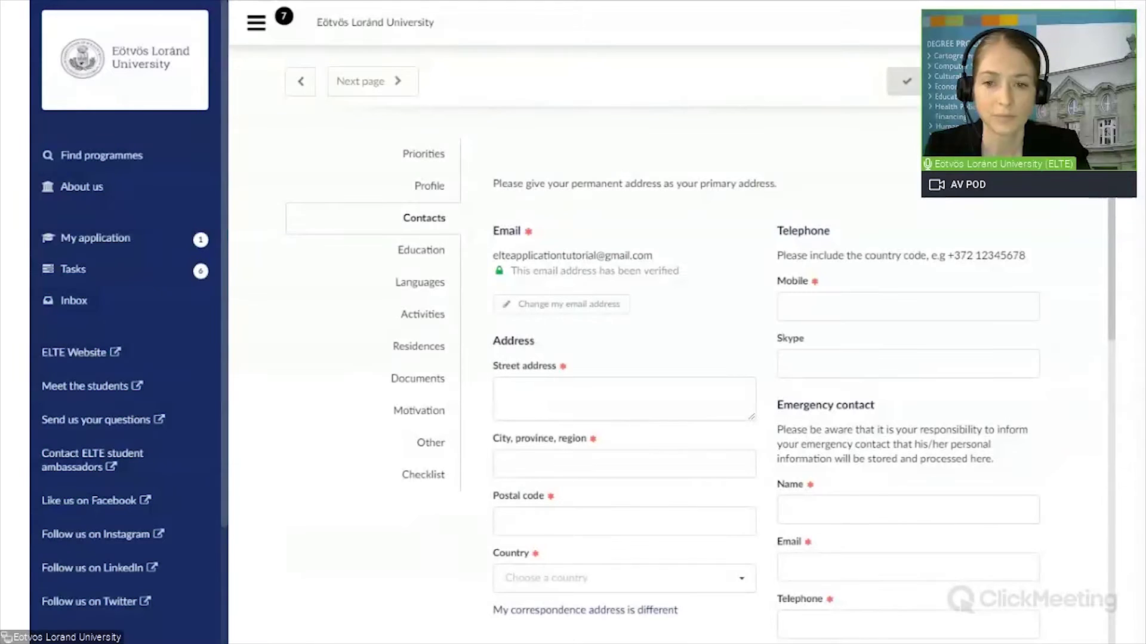
pyautogui.click(505, 393)
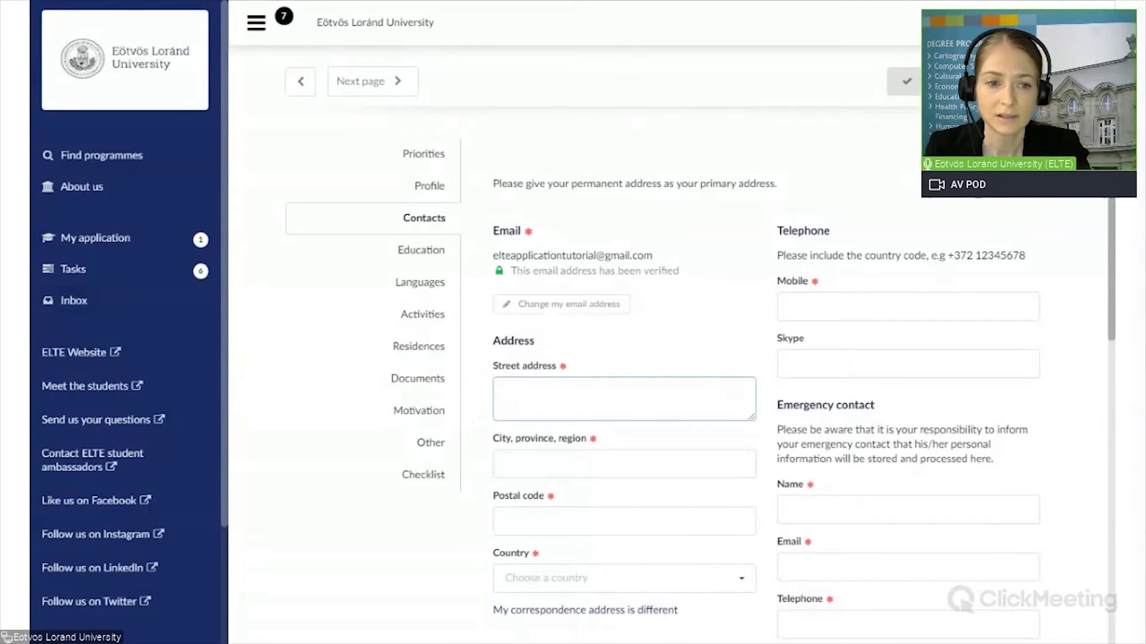
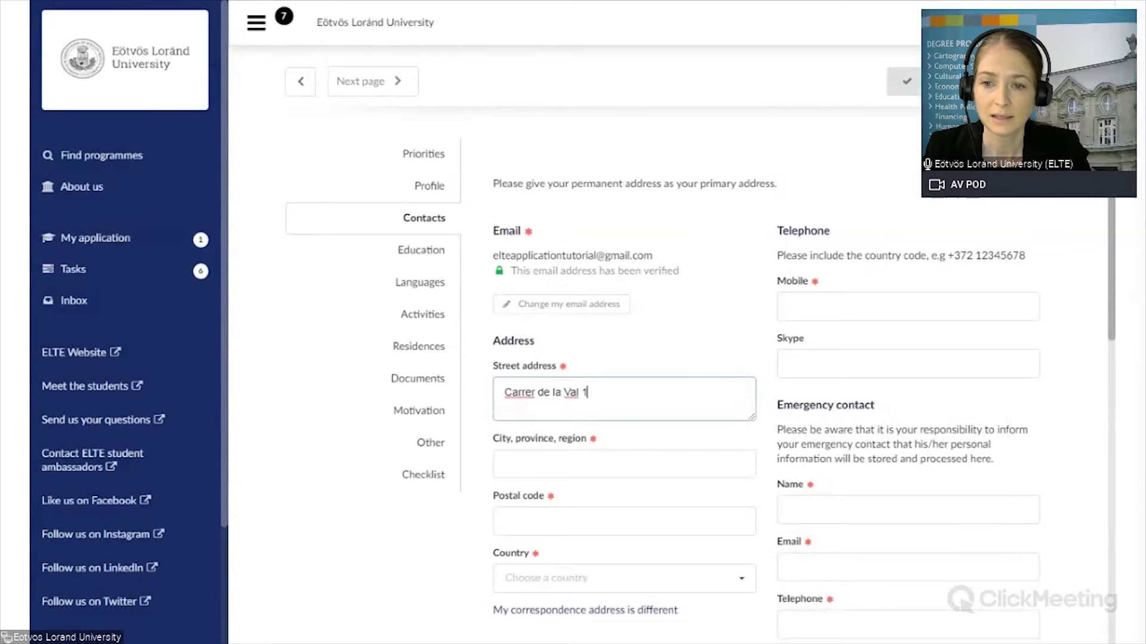
pyautogui.click(623, 464)
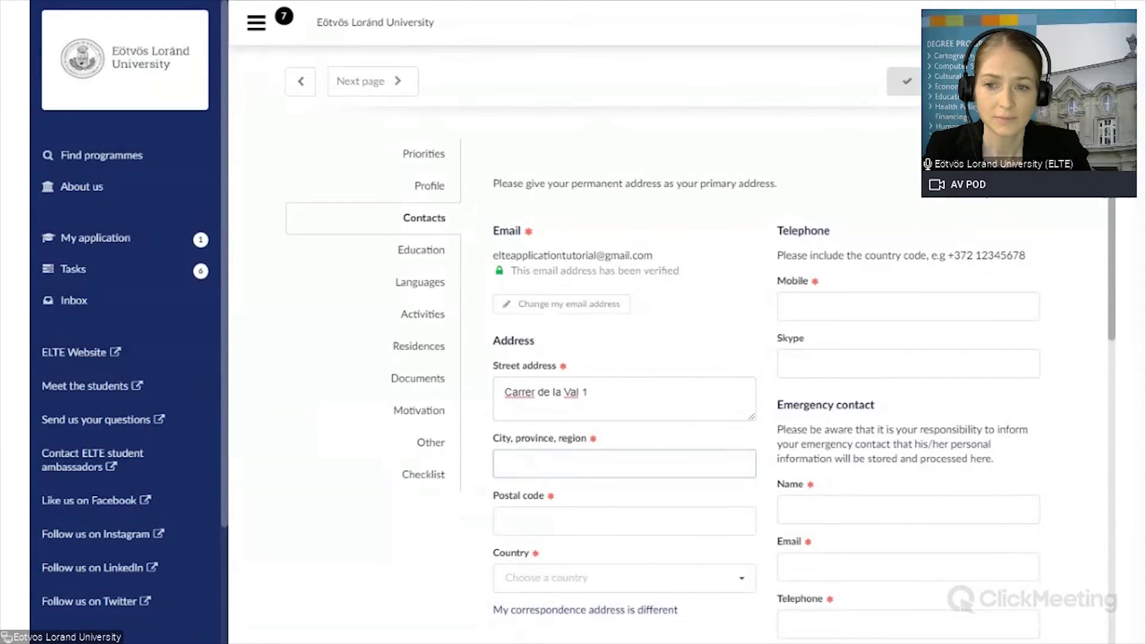
pyautogui.write('A')
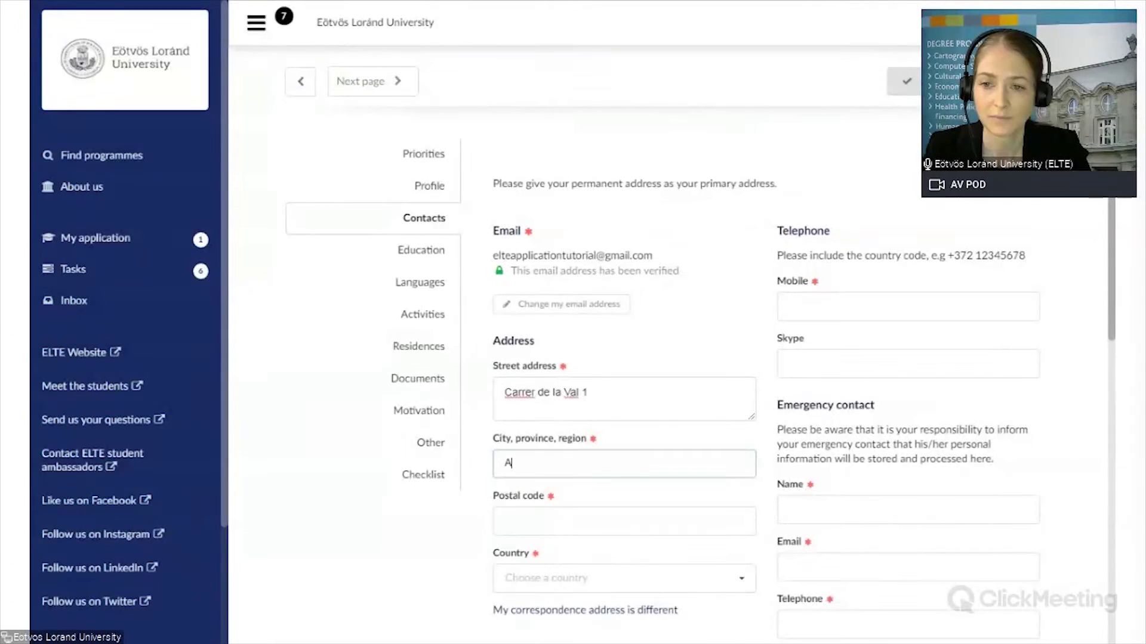
pyautogui.write('ndor')
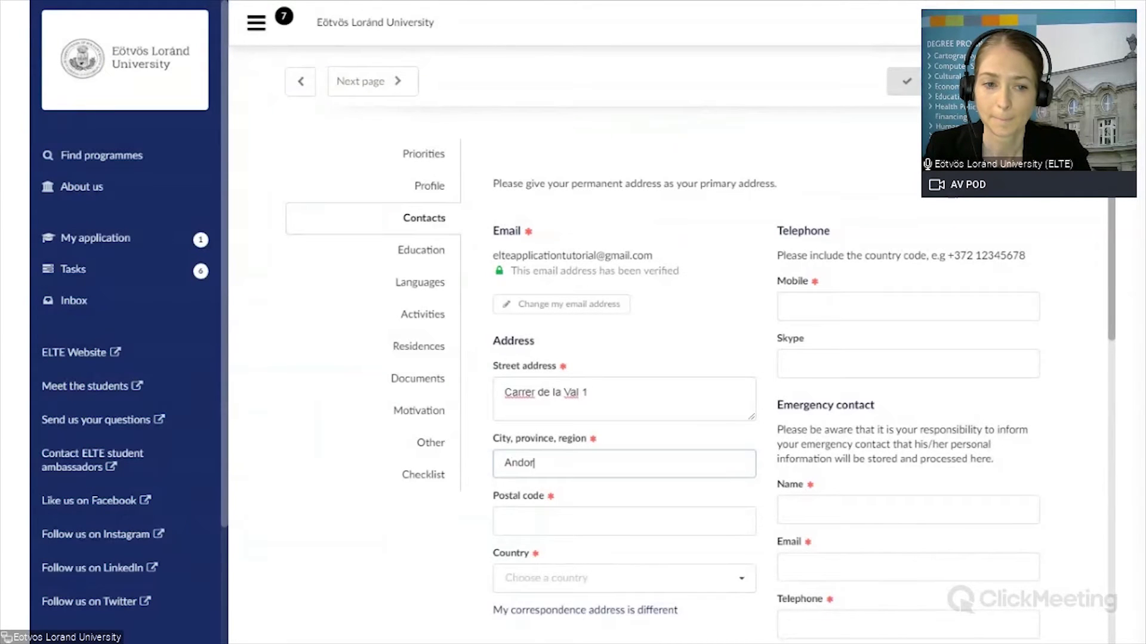
pyautogui.write('ra la V')
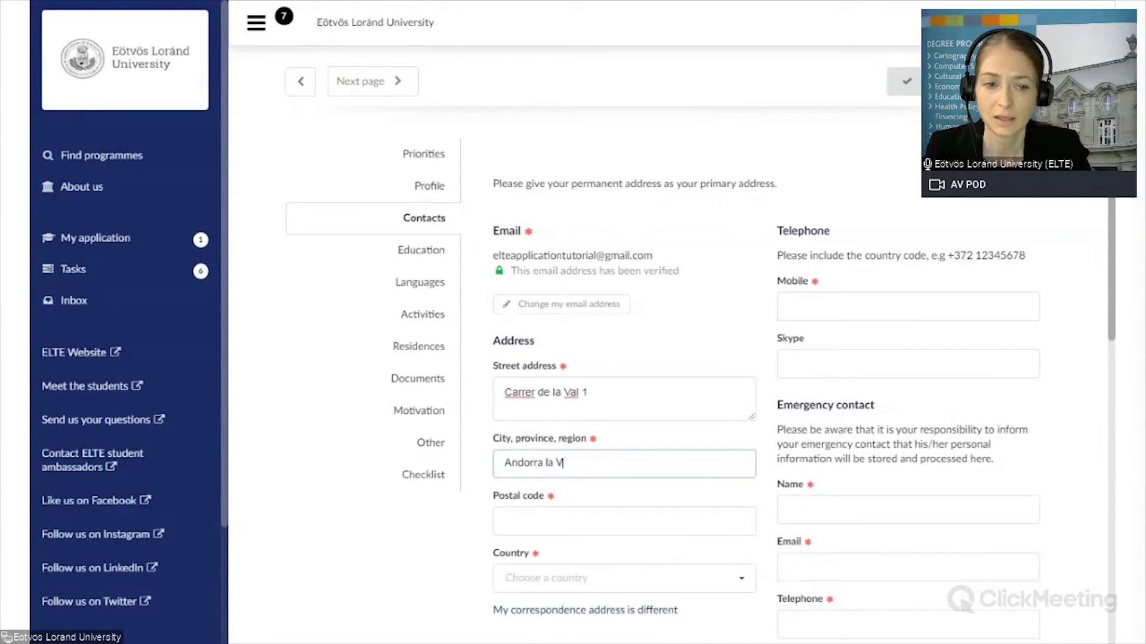
pyautogui.write('ella')
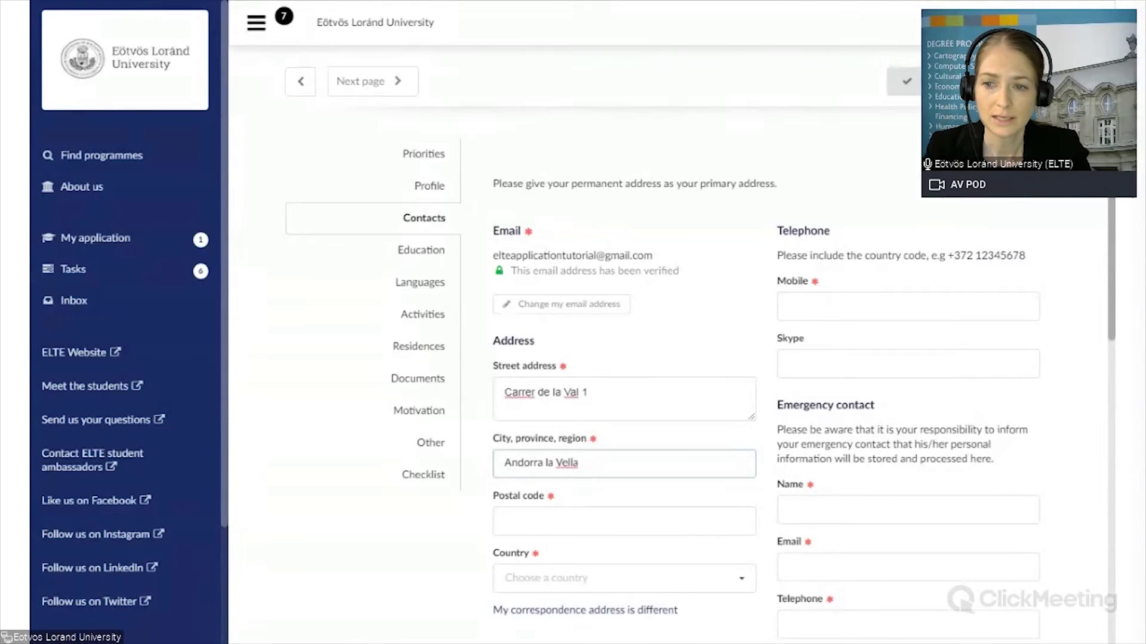
# Step: Enter the postal code and choose Andorra as the address country
pyautogui.click(535, 517)
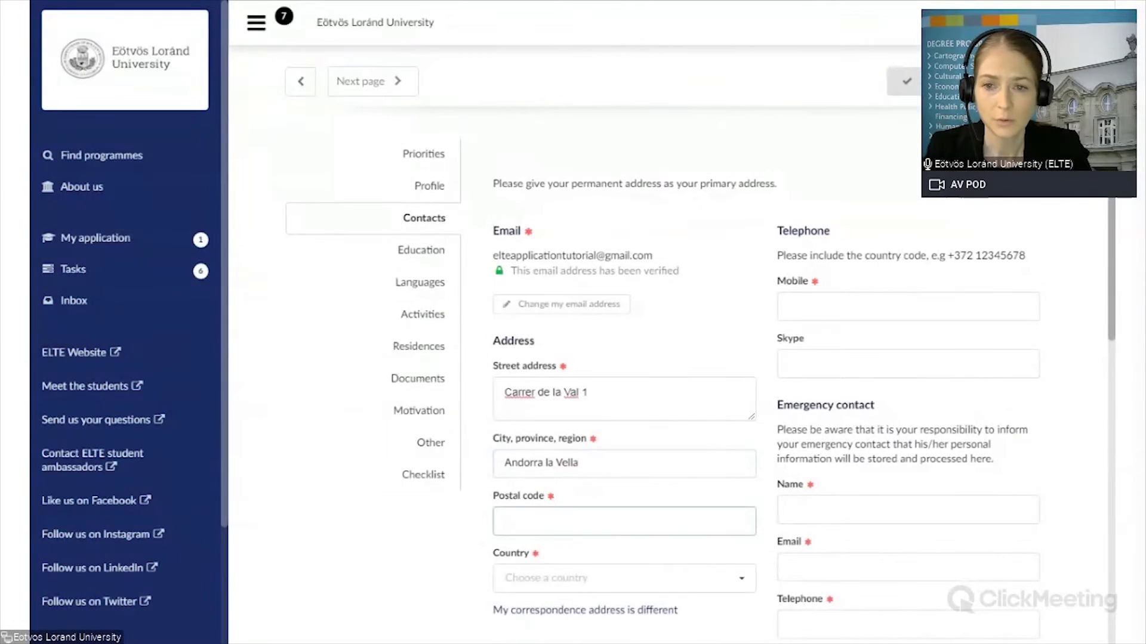
pyautogui.write('AD500')
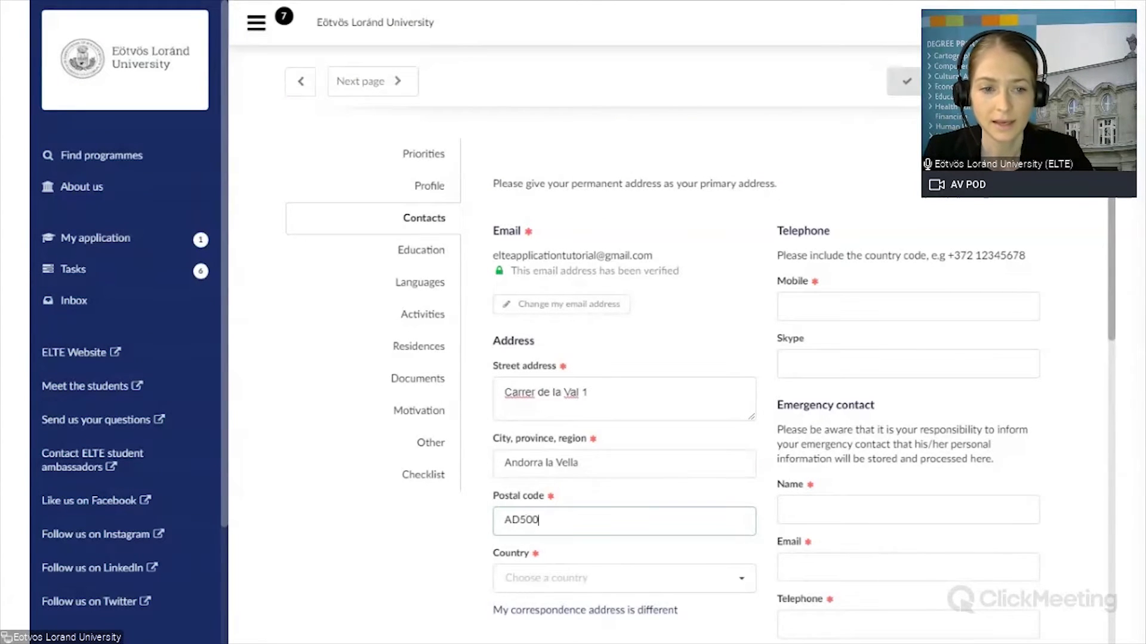
pyautogui.press('Tab')
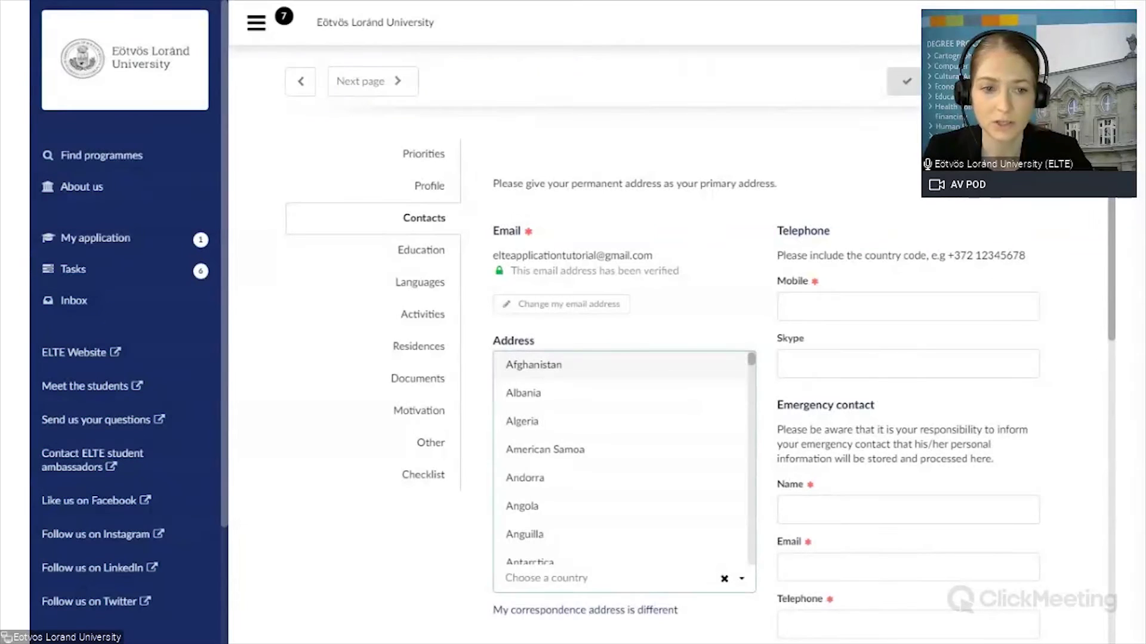
pyautogui.write('Andorra')
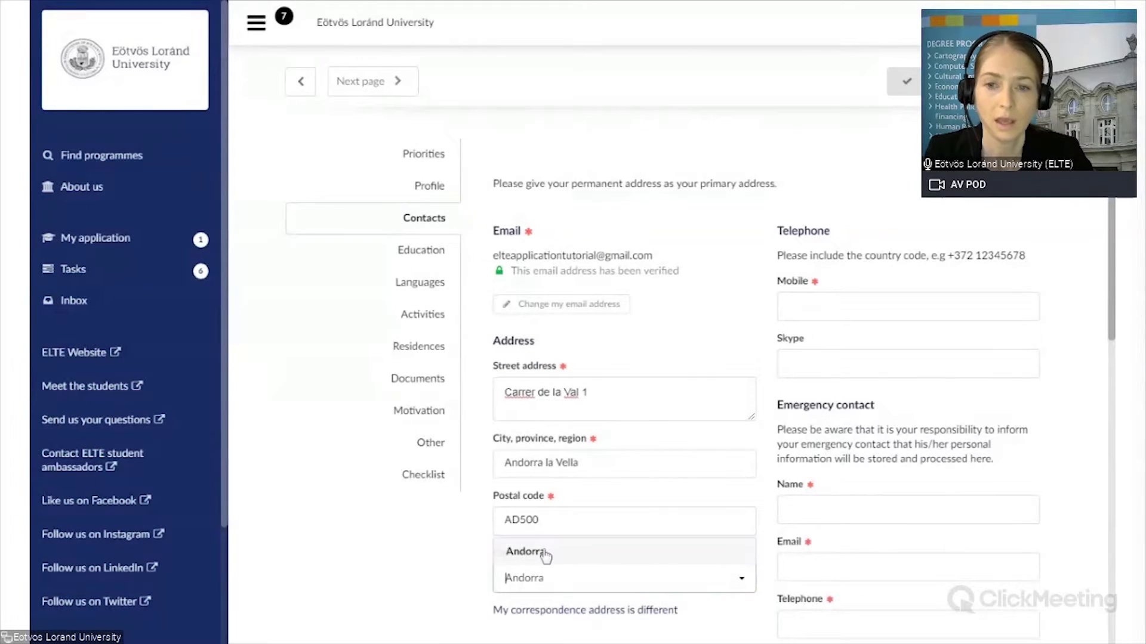
pyautogui.click(543, 552)
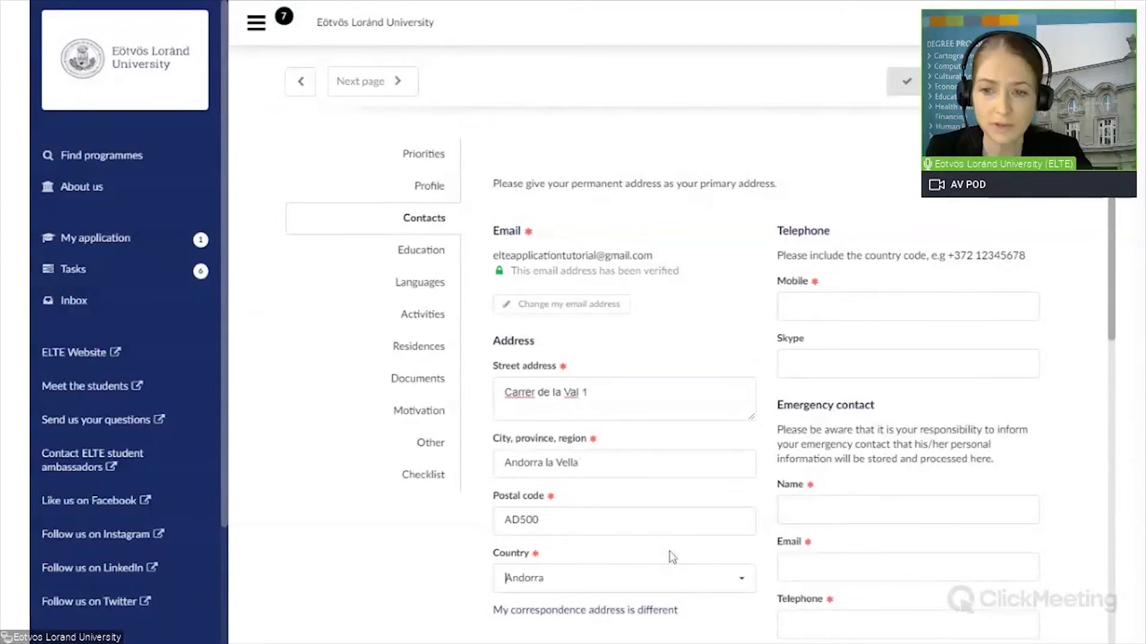
pyautogui.scroll(-5, 670, 555)
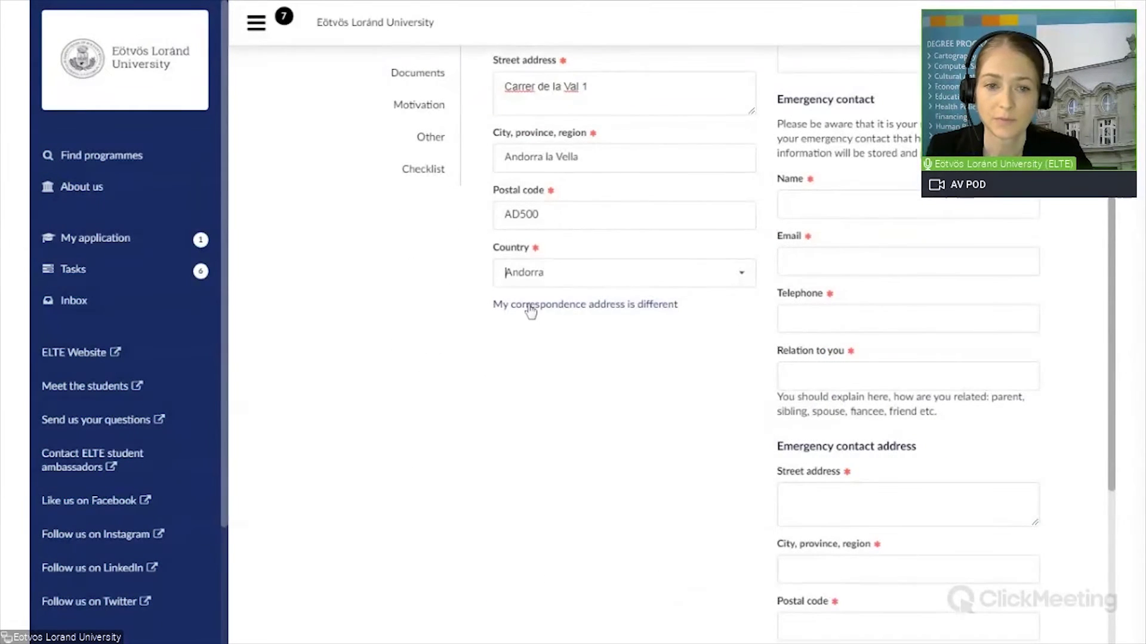
# Step: Tick 'My correspondence address is different' to add the correspondence address fields
pyautogui.click(576, 307)
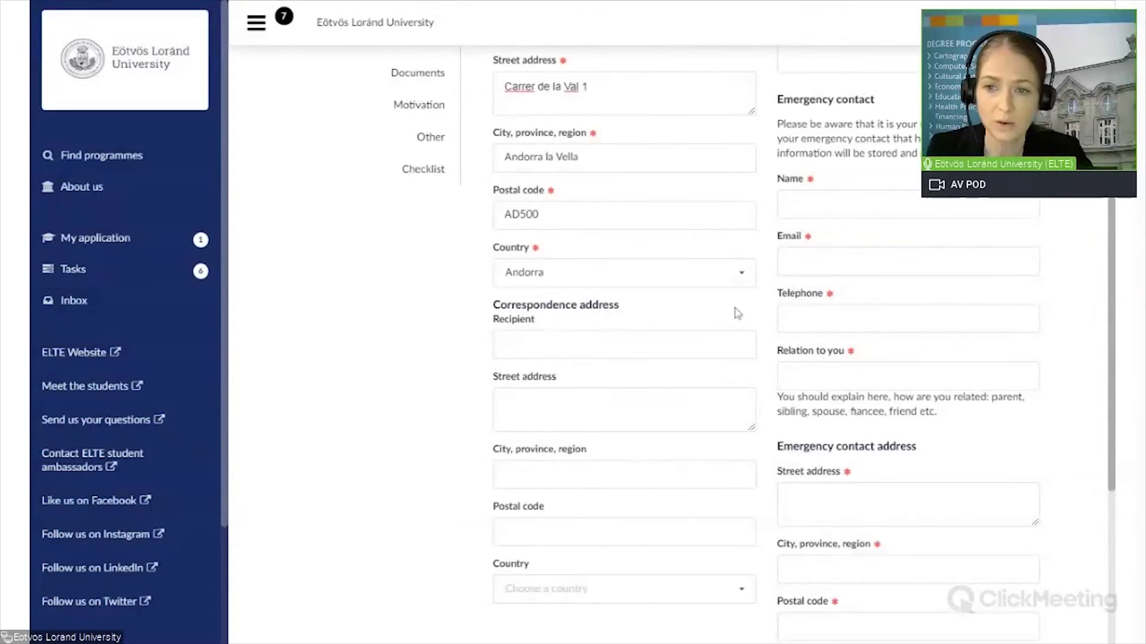
pyautogui.scroll(-4, 716, 334)
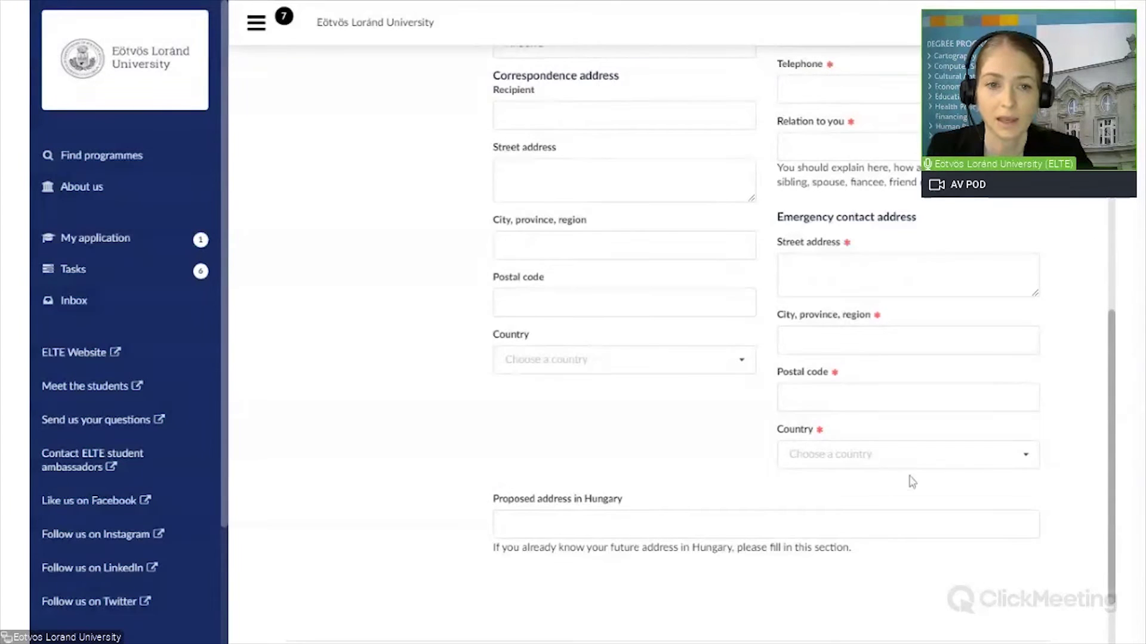
pyautogui.scroll(5, 1060, 489)
pyautogui.scroll(3, 1060, 491)
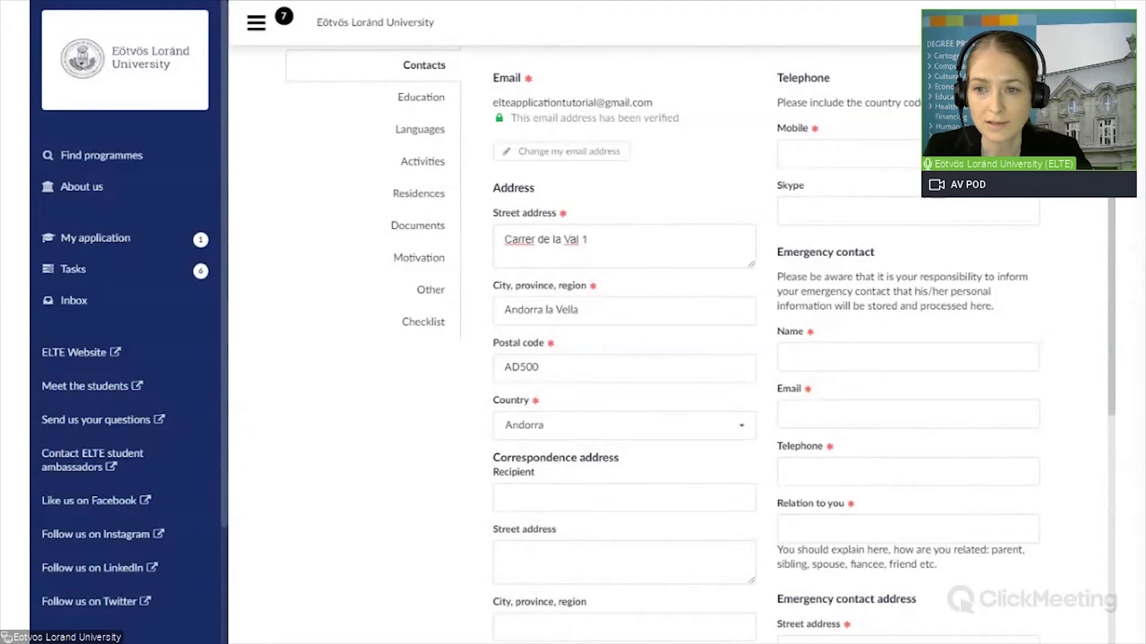
# Step: Enter the mobile phone number, including the +36 country code
pyautogui.click(847, 153)
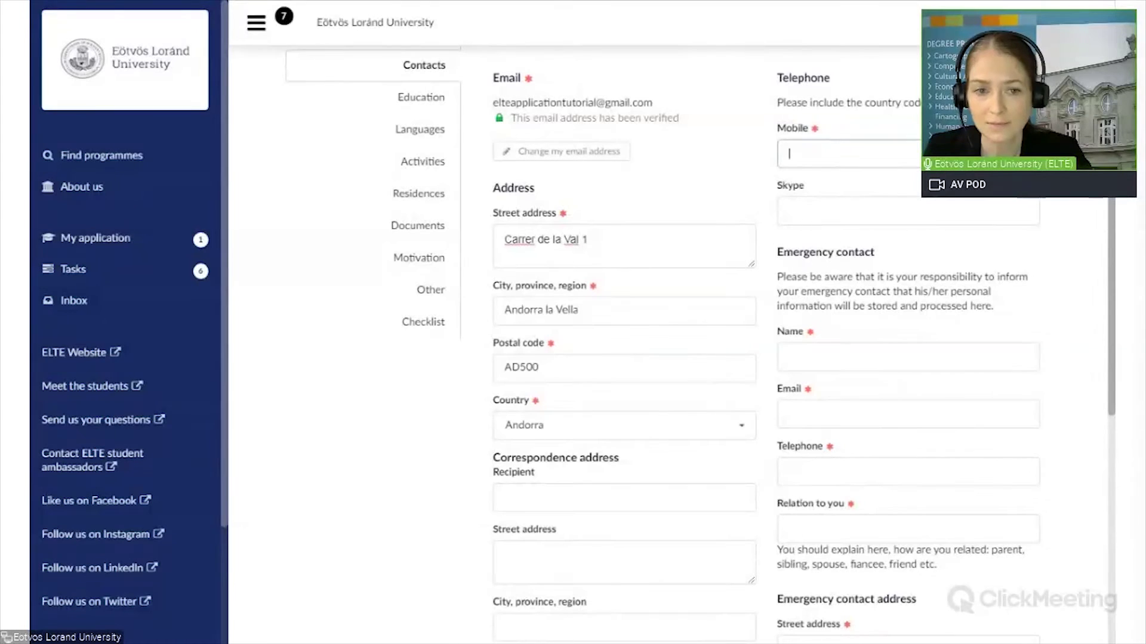
pyautogui.write('+')
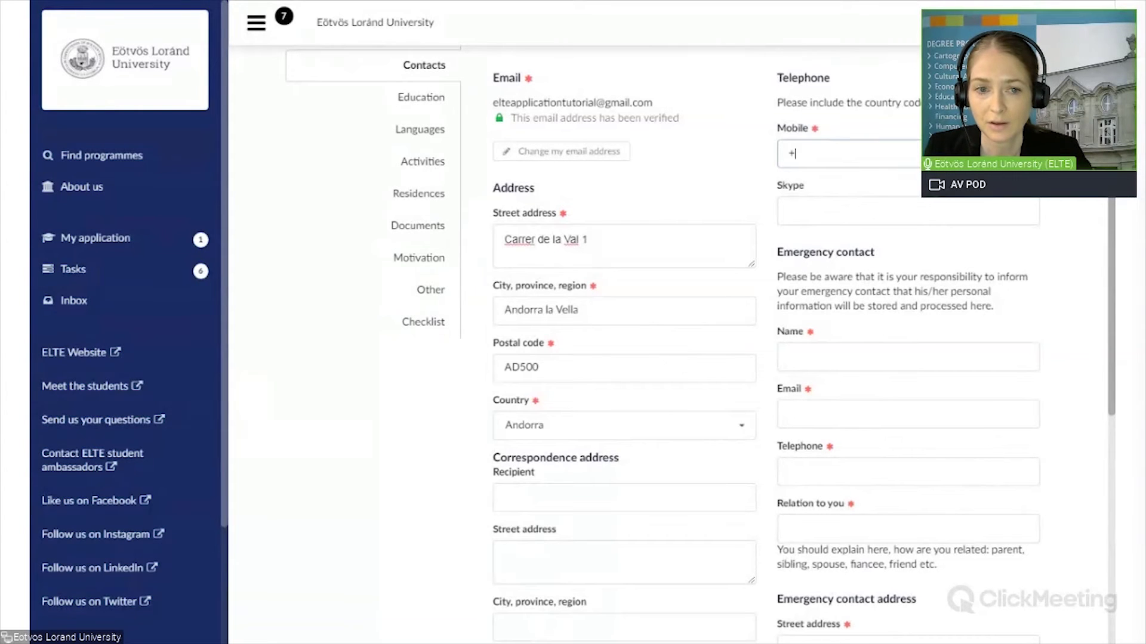
pyautogui.write('36')
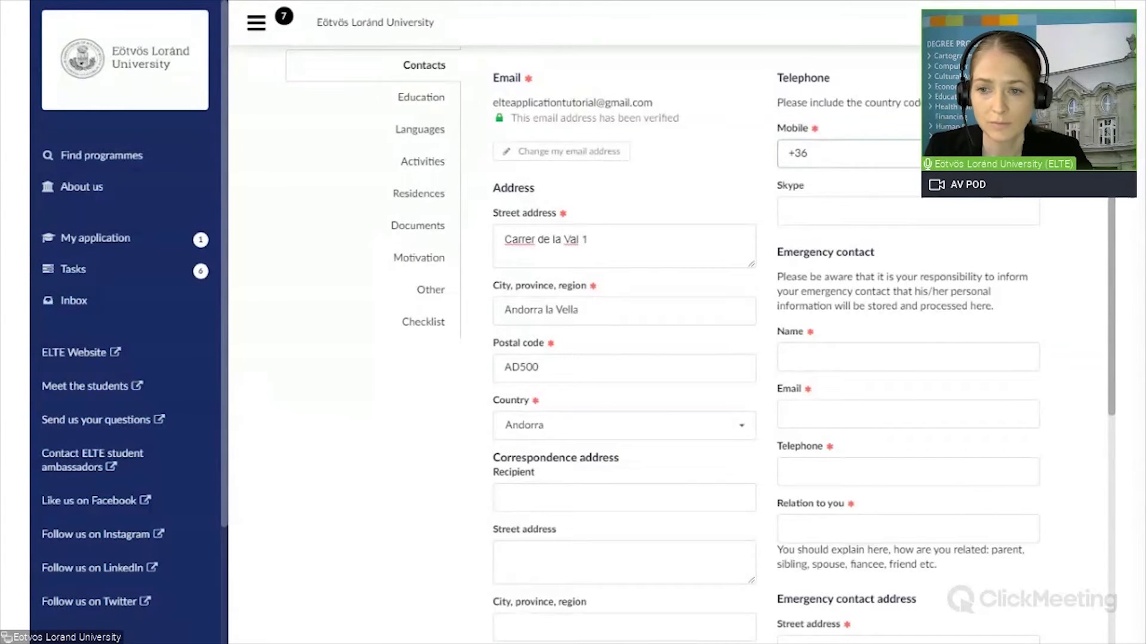
pyautogui.write('411')
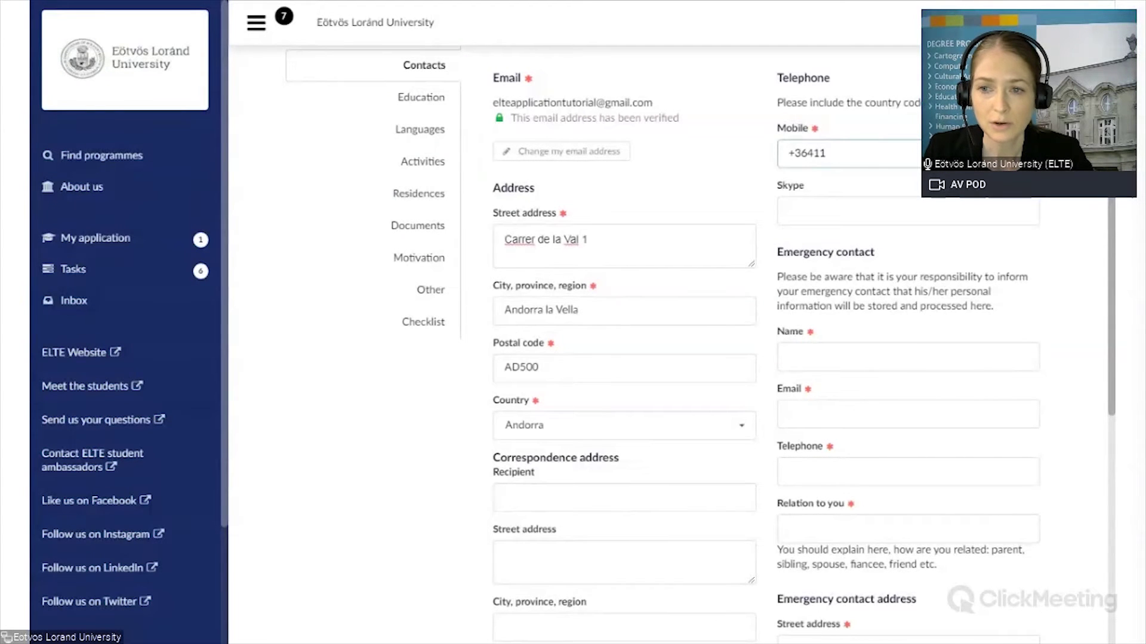
pyautogui.write('6500')
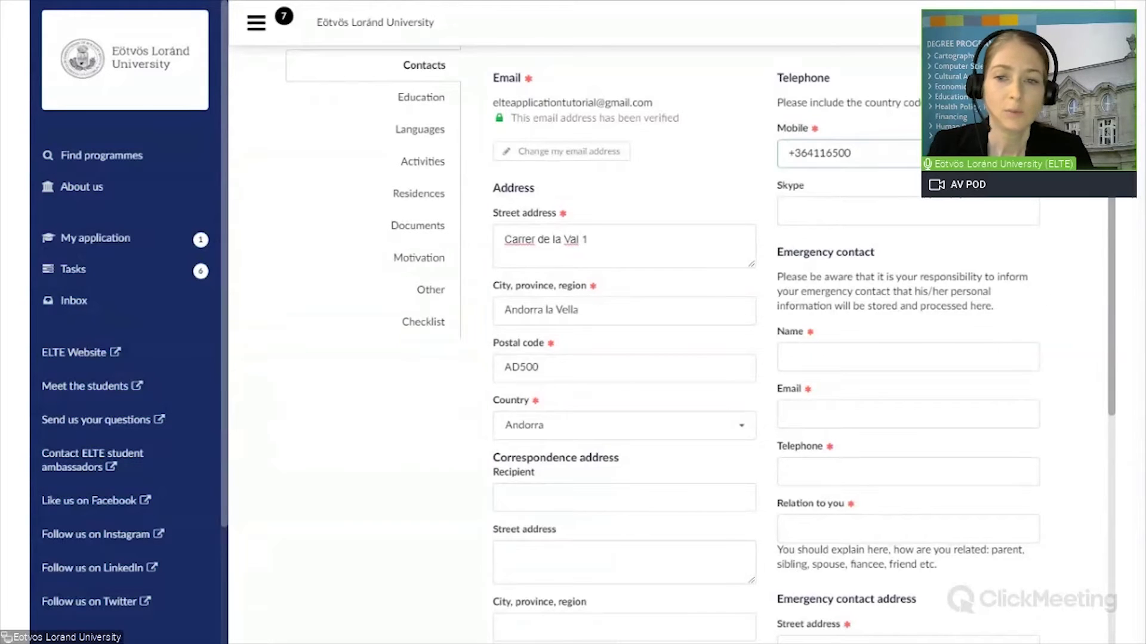
pyautogui.moveTo(1111, 268); pyautogui.dragTo(1110, 355)
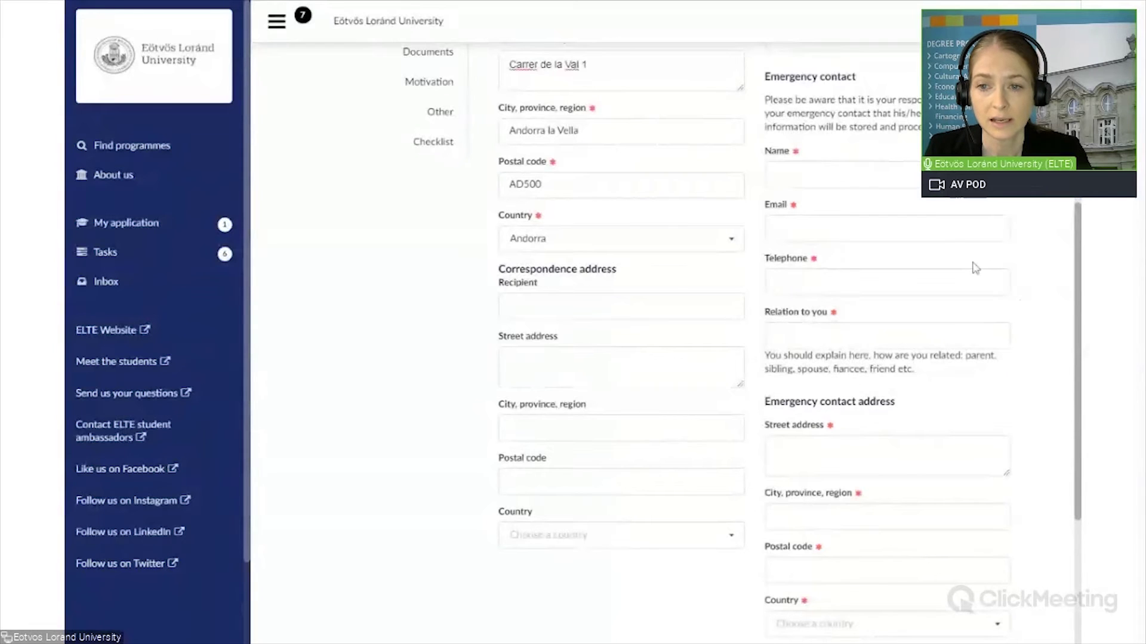
# Step: Enter the emergency contact's name and paste in their e-mail address
pyautogui.click(973, 175)
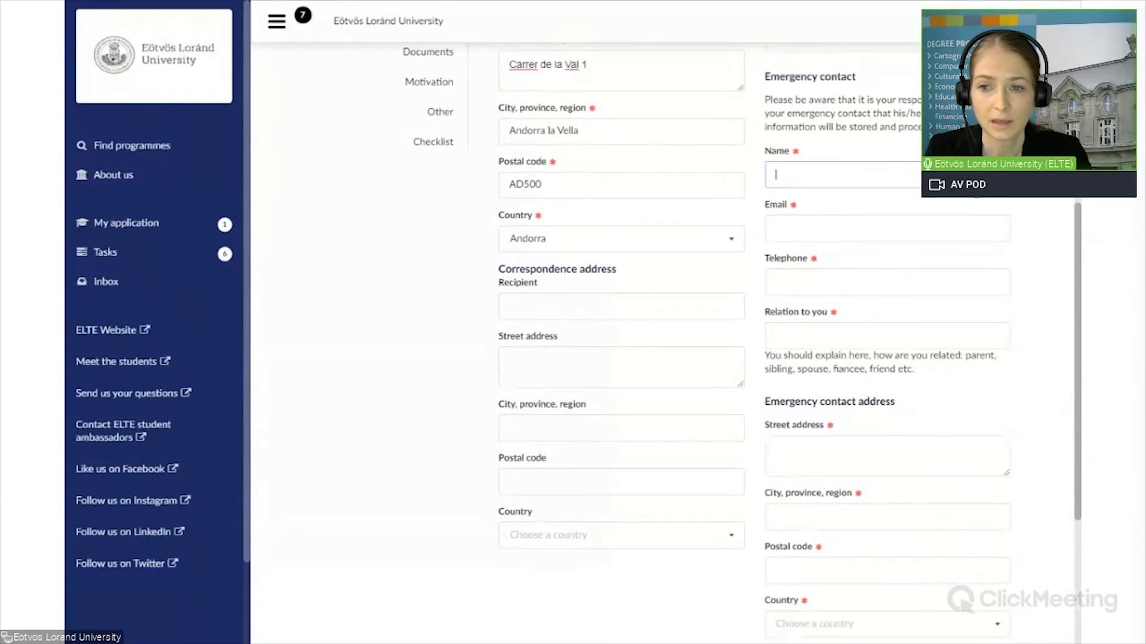
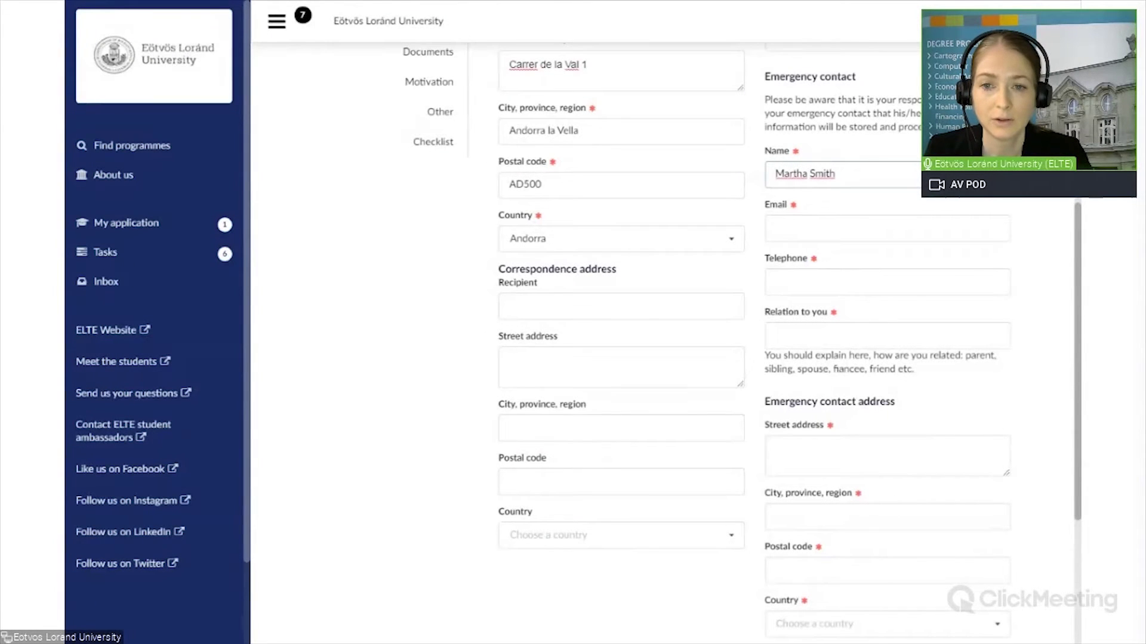
pyautogui.press('Tab')
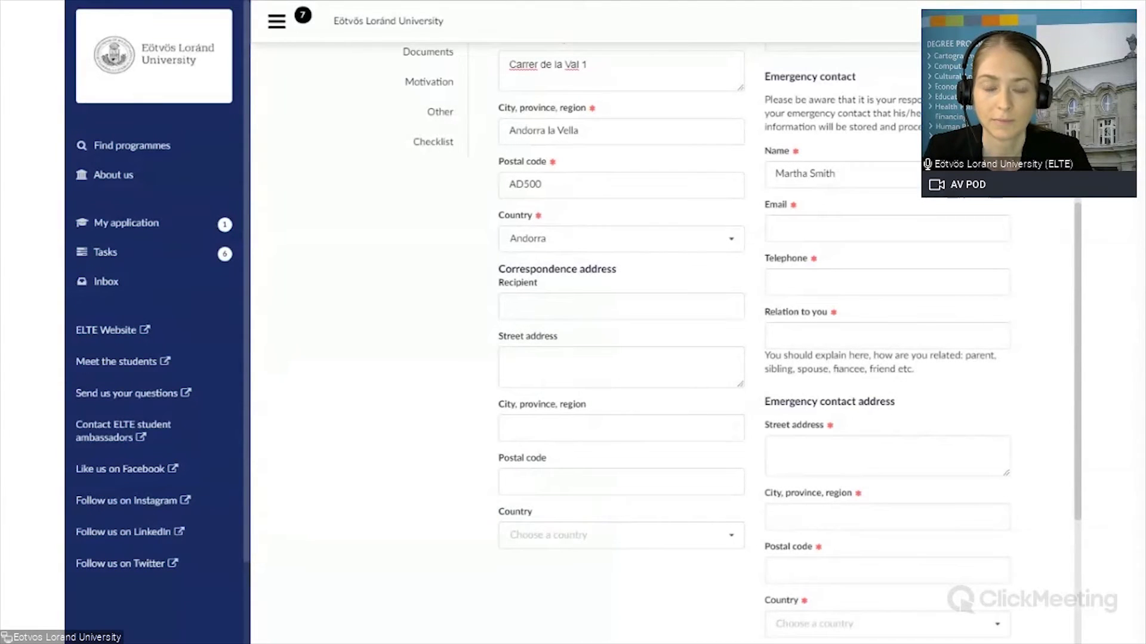
pyautogui.click(889, 228)
pyautogui.hotkey('ctrl', 'v')
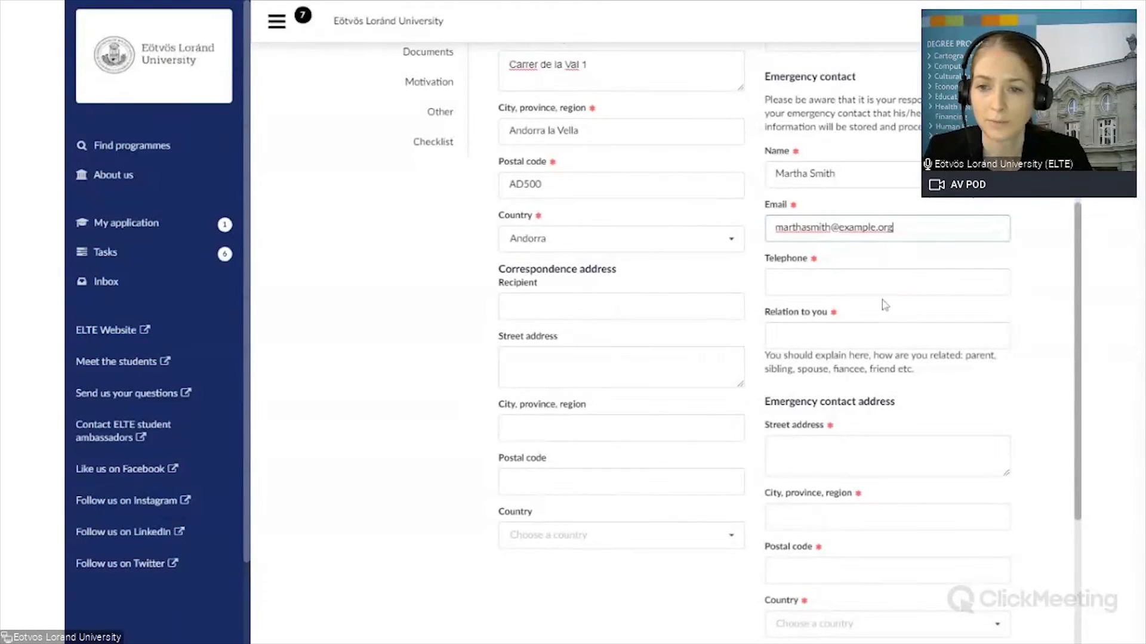
# Step: Give the emergency contact's telephone number and set their relation to 'sister'
pyautogui.click(887, 282)
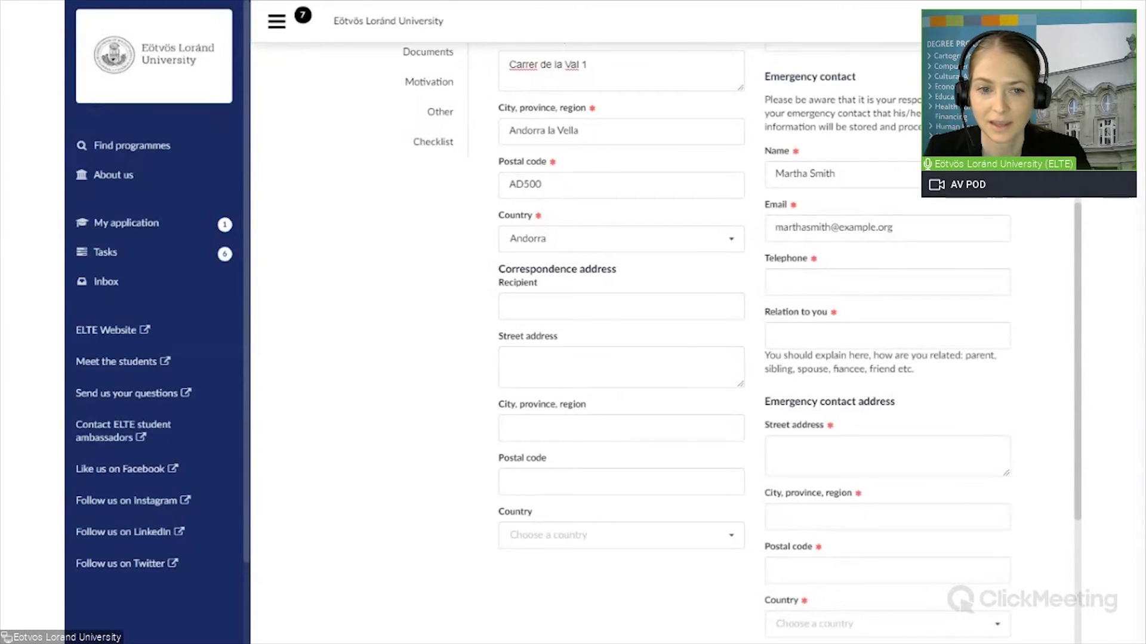
pyautogui.click(888, 282)
pyautogui.write('+123')
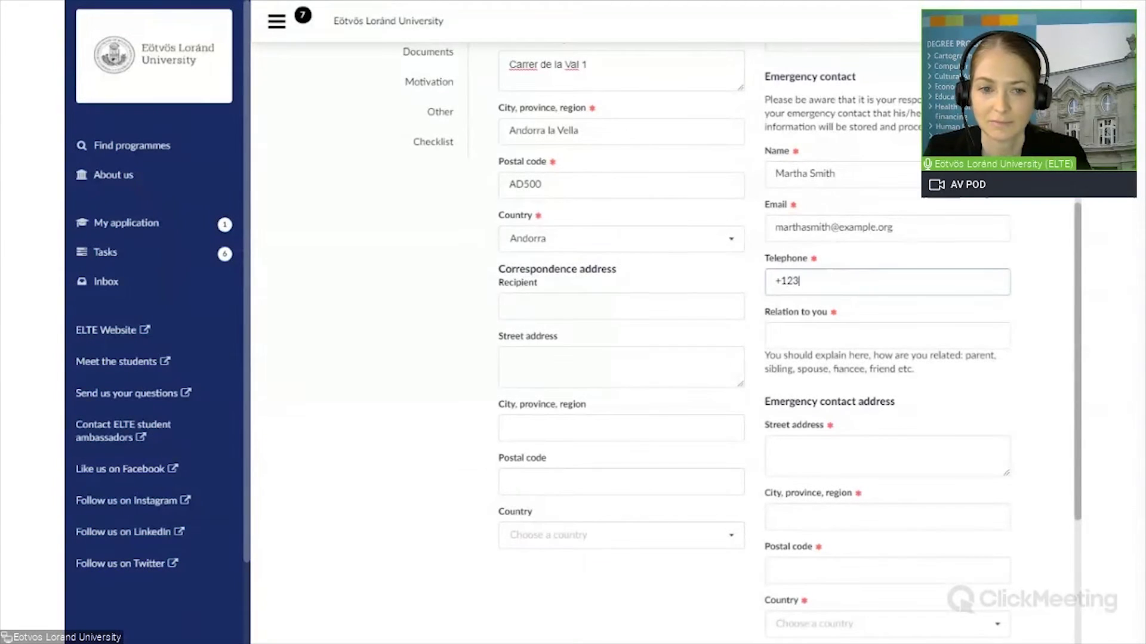
pyautogui.write('45678')
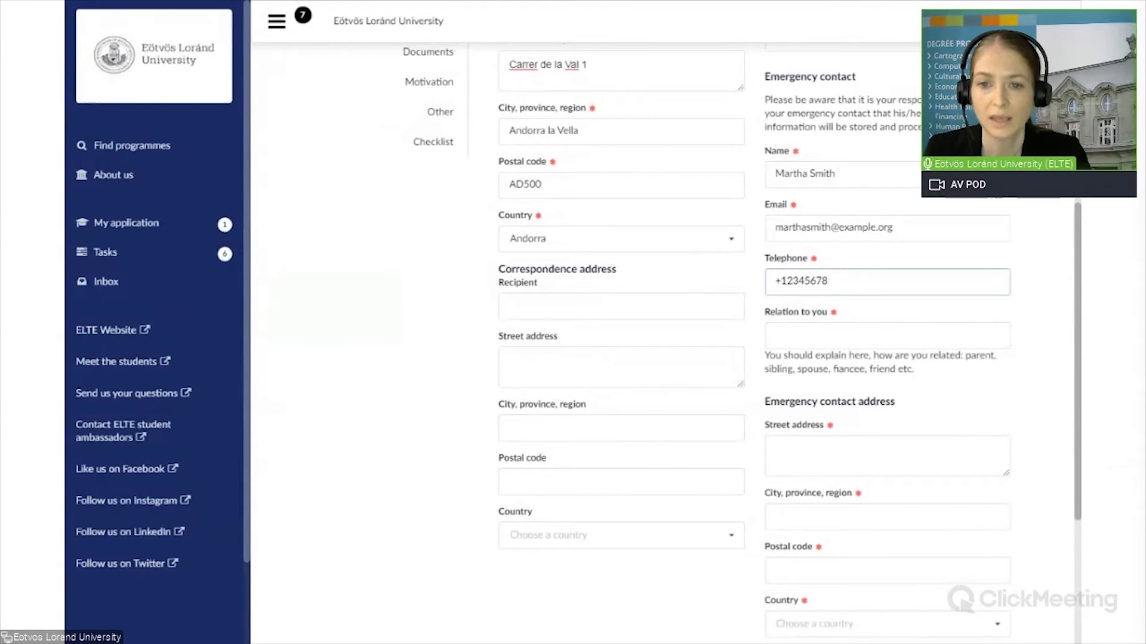
pyautogui.click(887, 336)
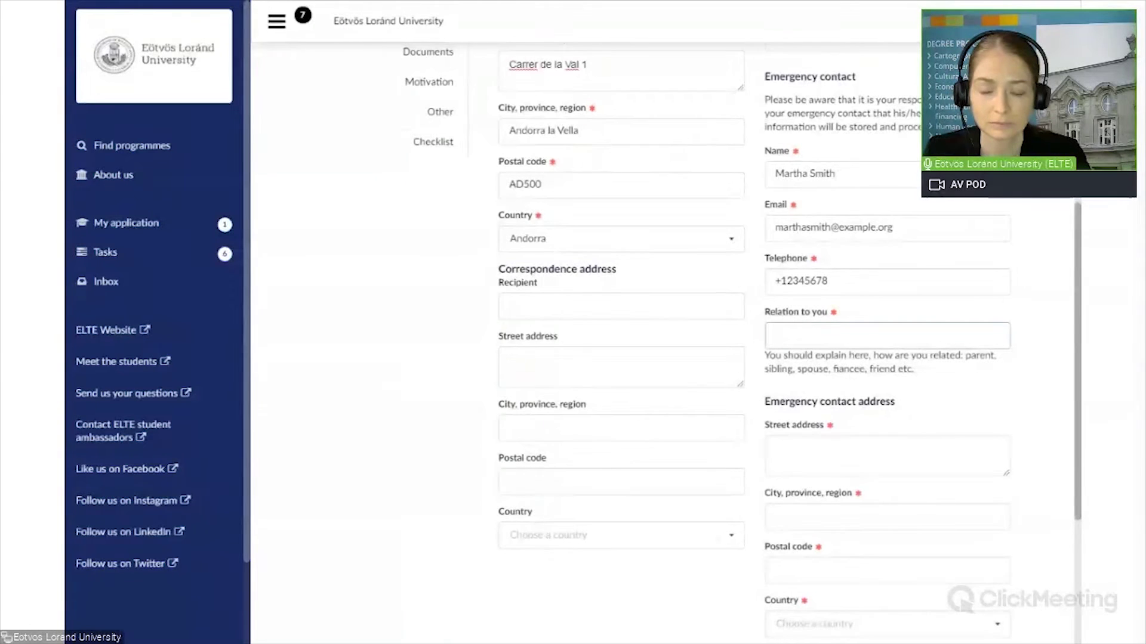
pyautogui.write('sister')
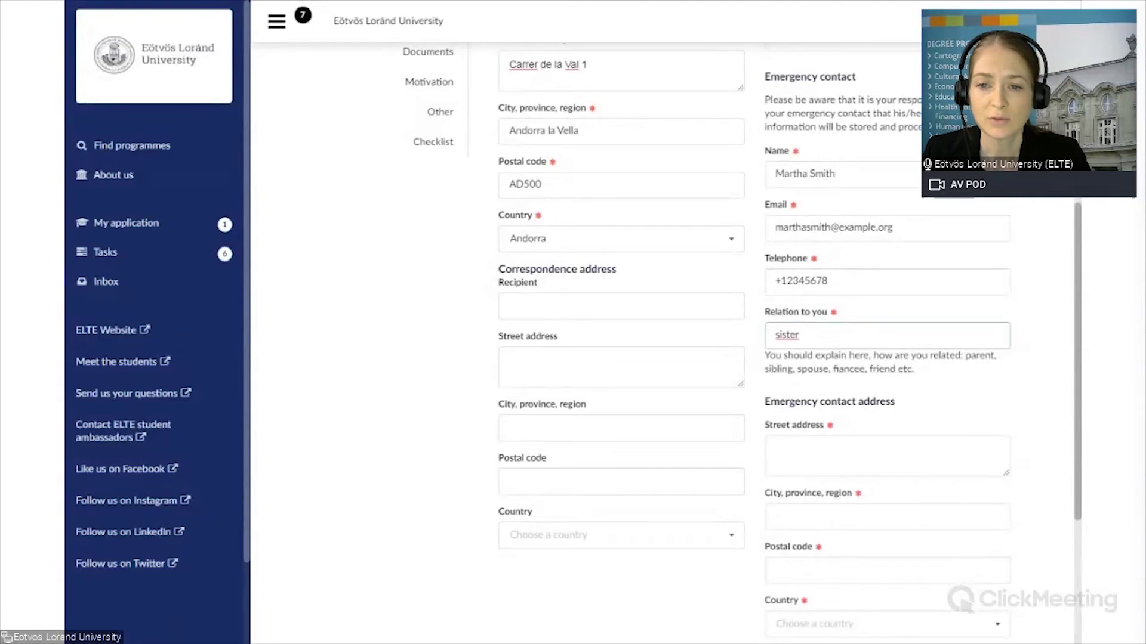
pyautogui.click(775, 450)
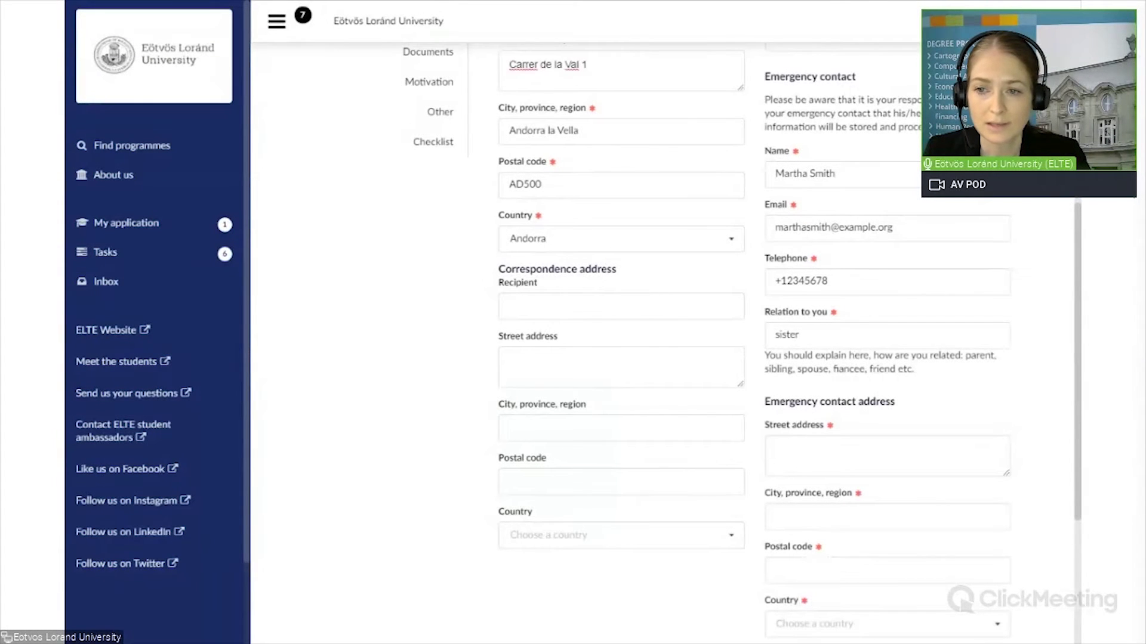
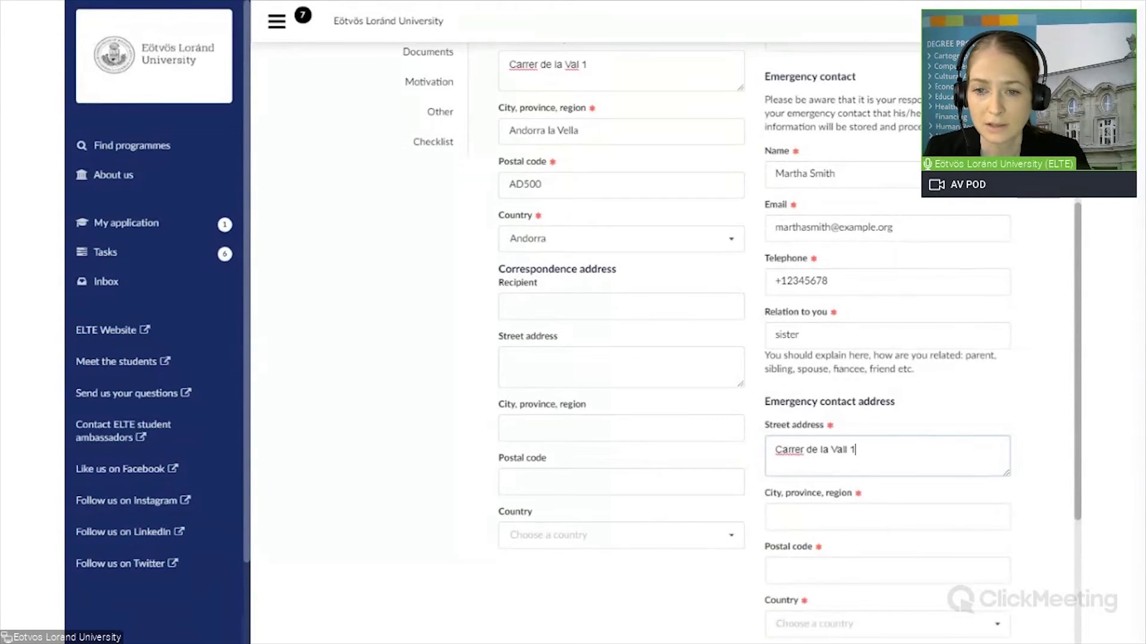
# Step: Fill the emergency contact address with the applicant's street, city and postal code, country Andorra
pyautogui.click(887, 517)
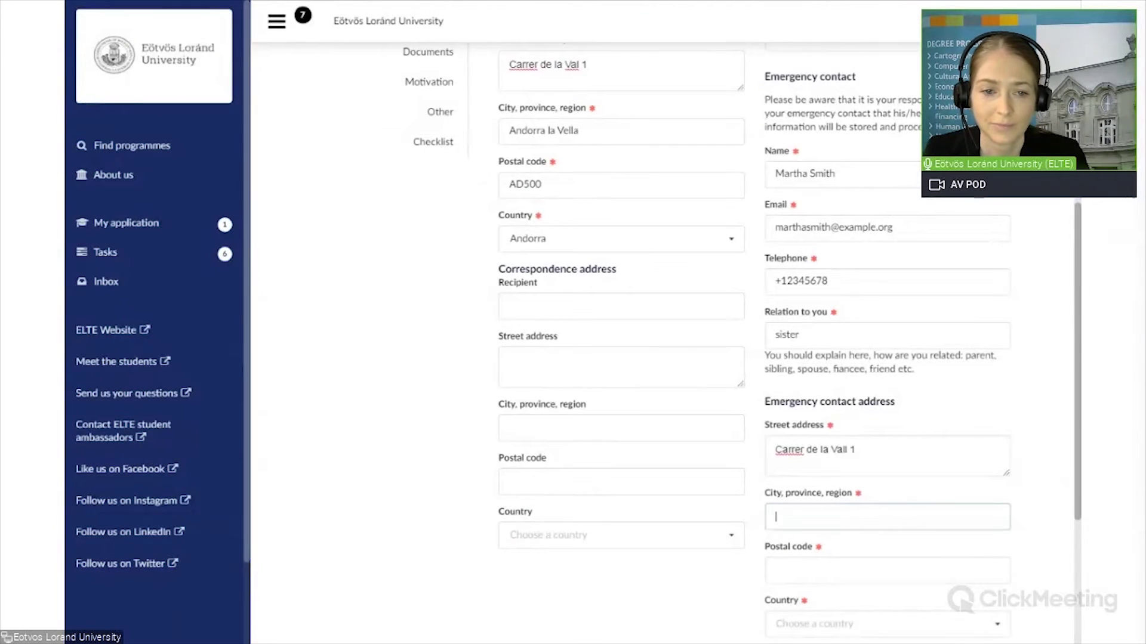
pyautogui.write('Andorra la Vella')
pyautogui.click(887, 571)
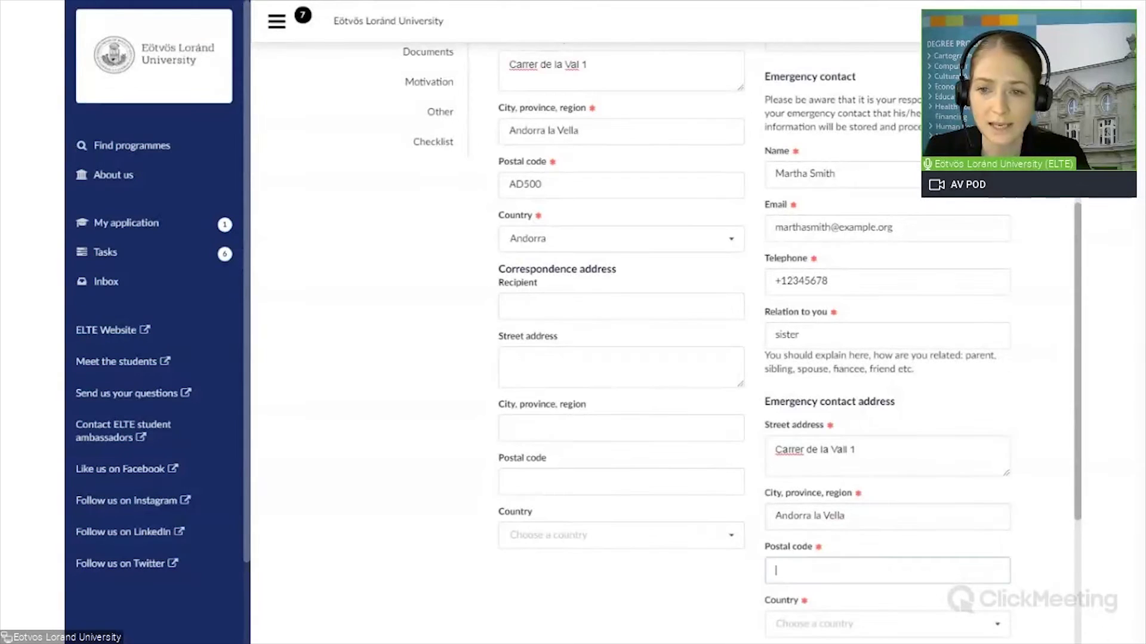
pyautogui.write('AD')
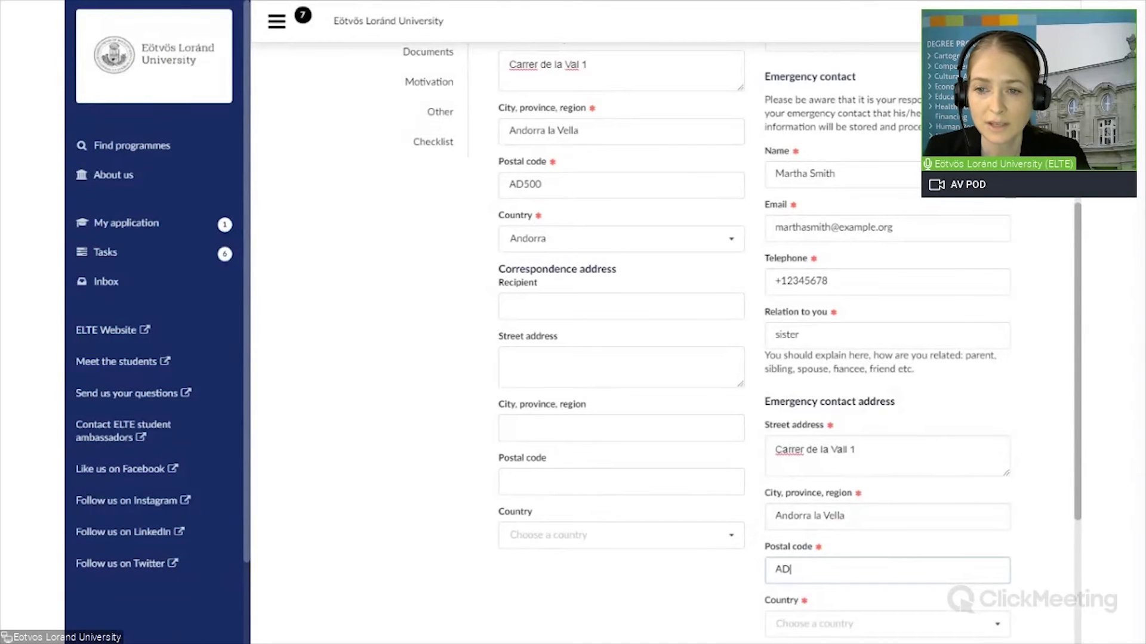
pyautogui.write('500')
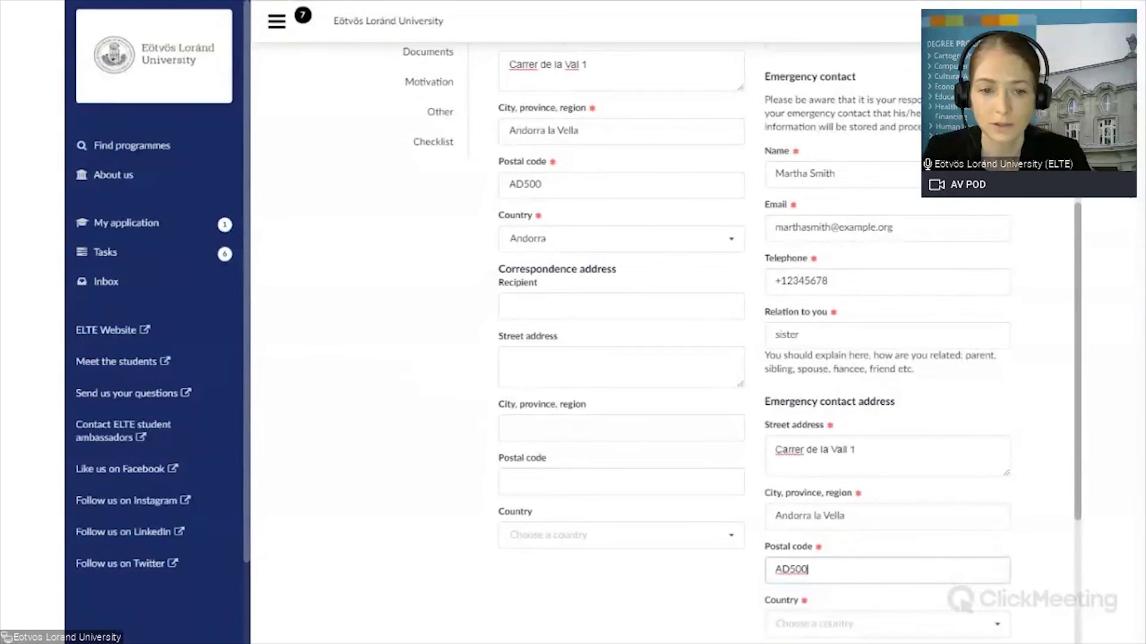
pyautogui.click(878, 624)
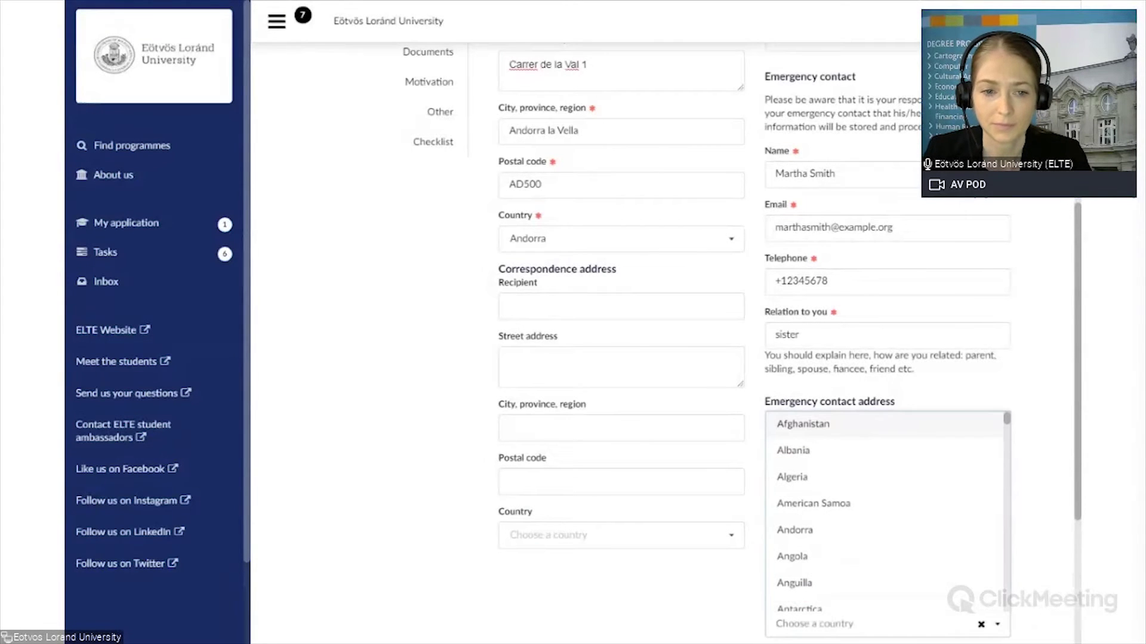
pyautogui.write('Ando')
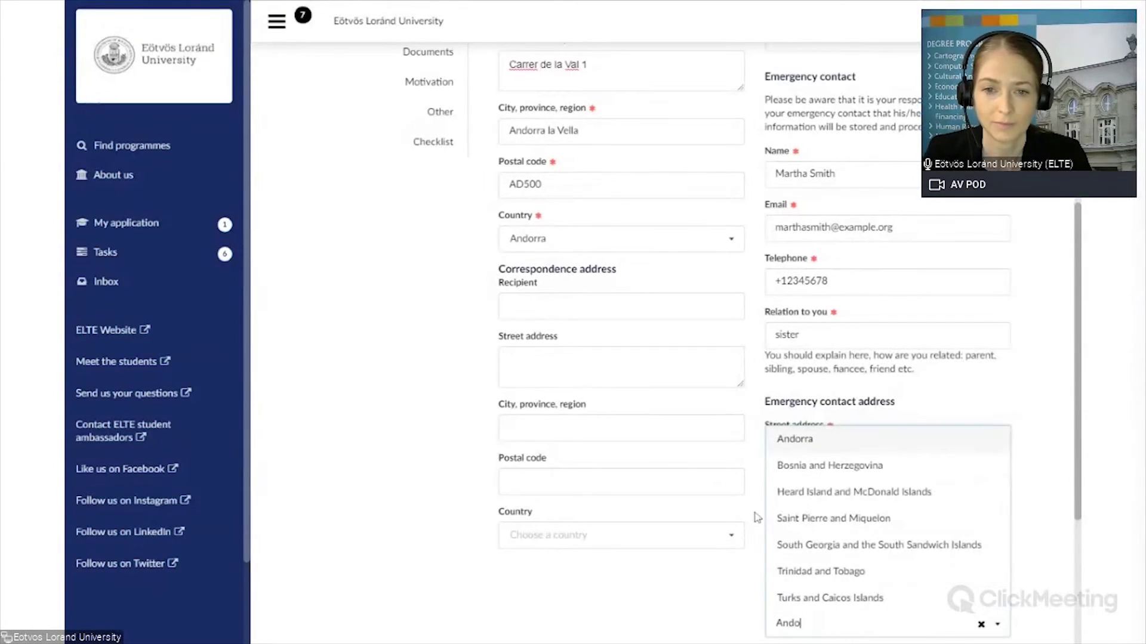
pyautogui.click(813, 442)
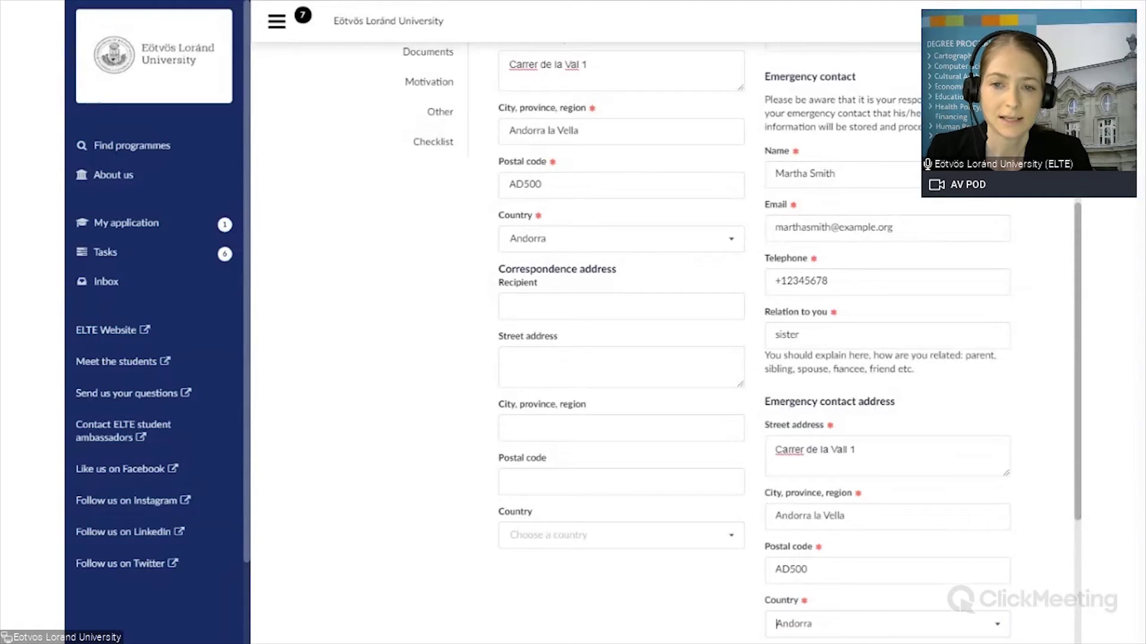
pyautogui.scroll(-1, 1079, 491)
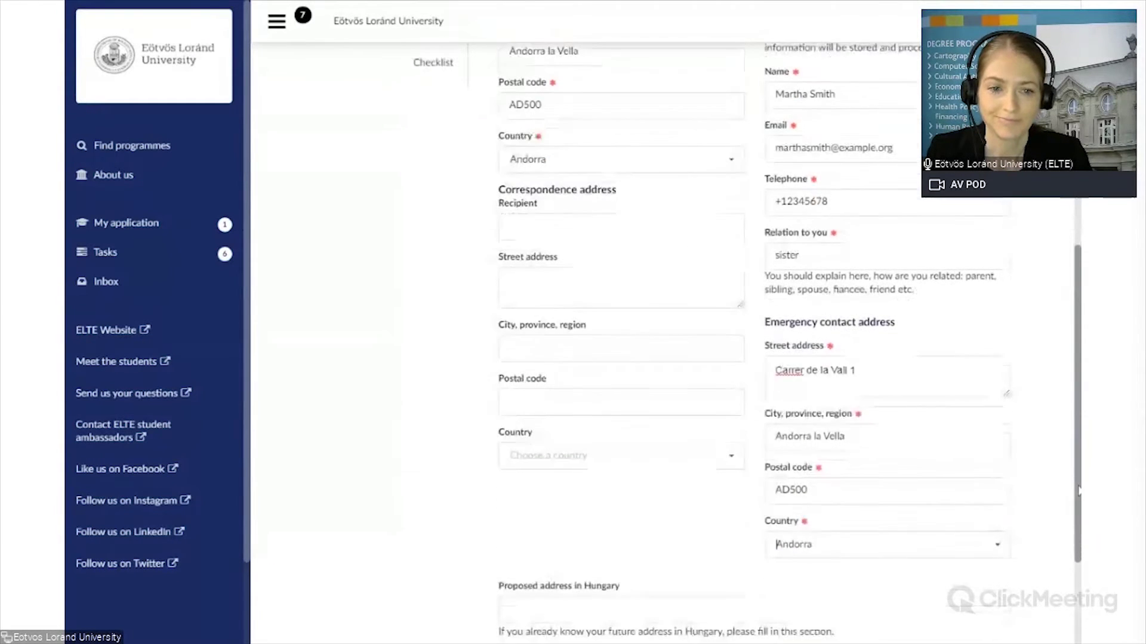
pyautogui.scroll(-2, 1079, 491)
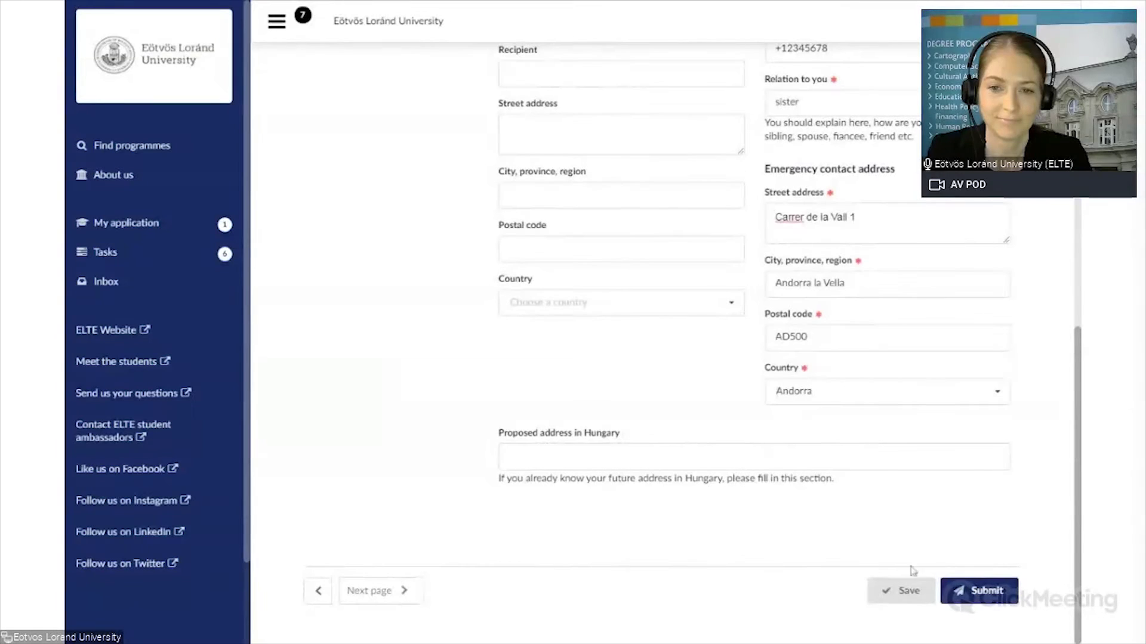
# Step: Save the Contacts page with the emergency contact, then continue to the Education page
pyautogui.click(900, 597)
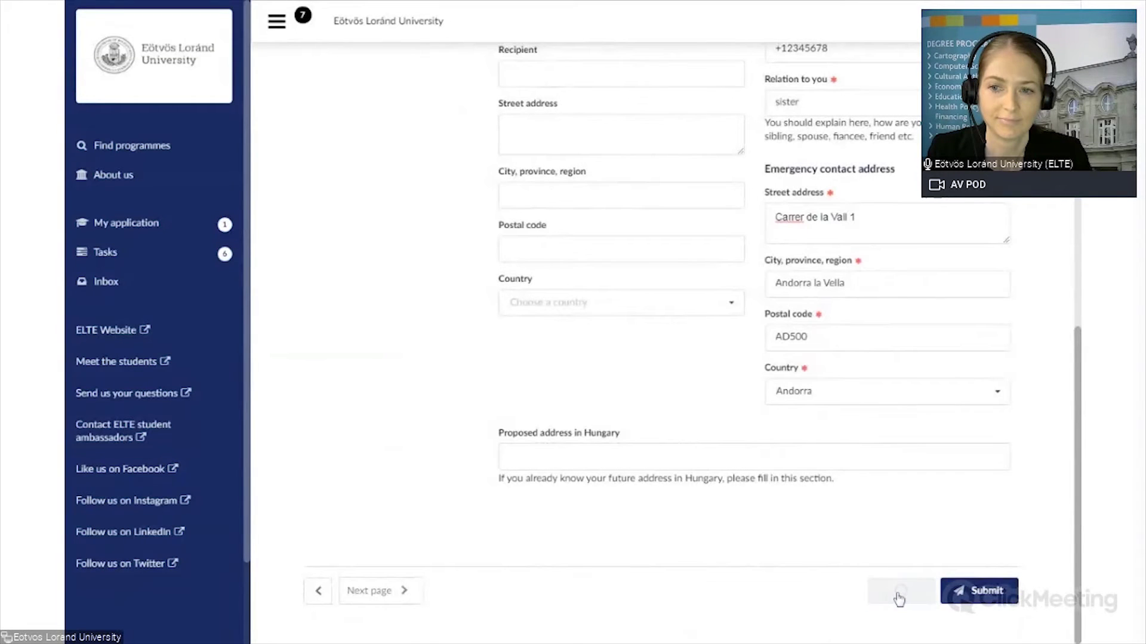
pyautogui.click(366, 592)
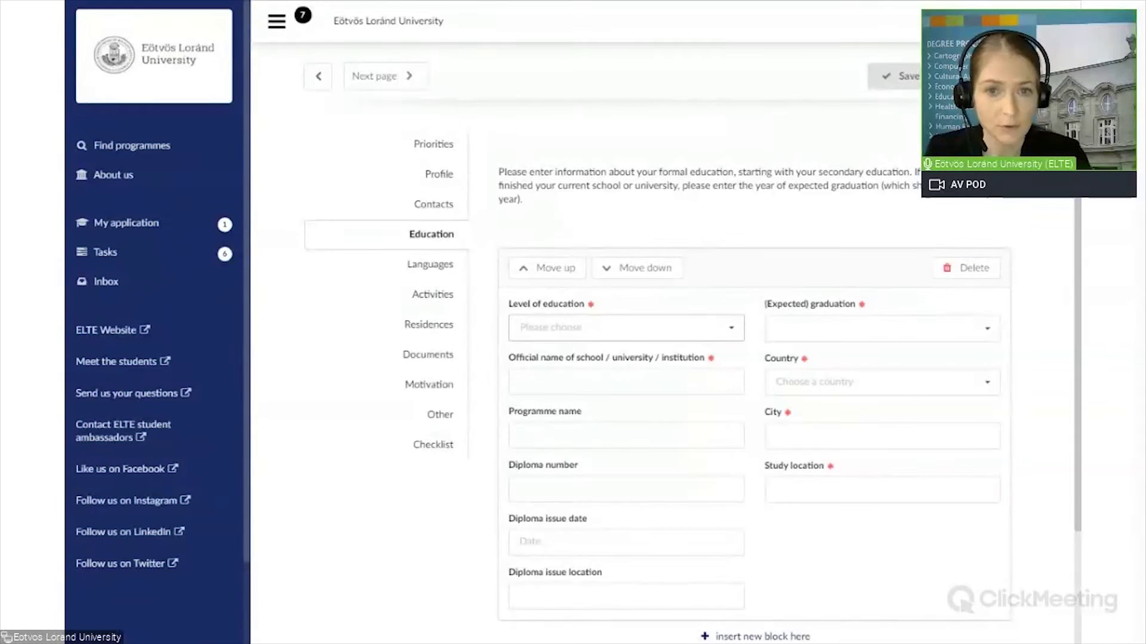
# Step: Set the education level to Secondary education and the school name to 'XYZ International School'
pyautogui.click(733, 334)
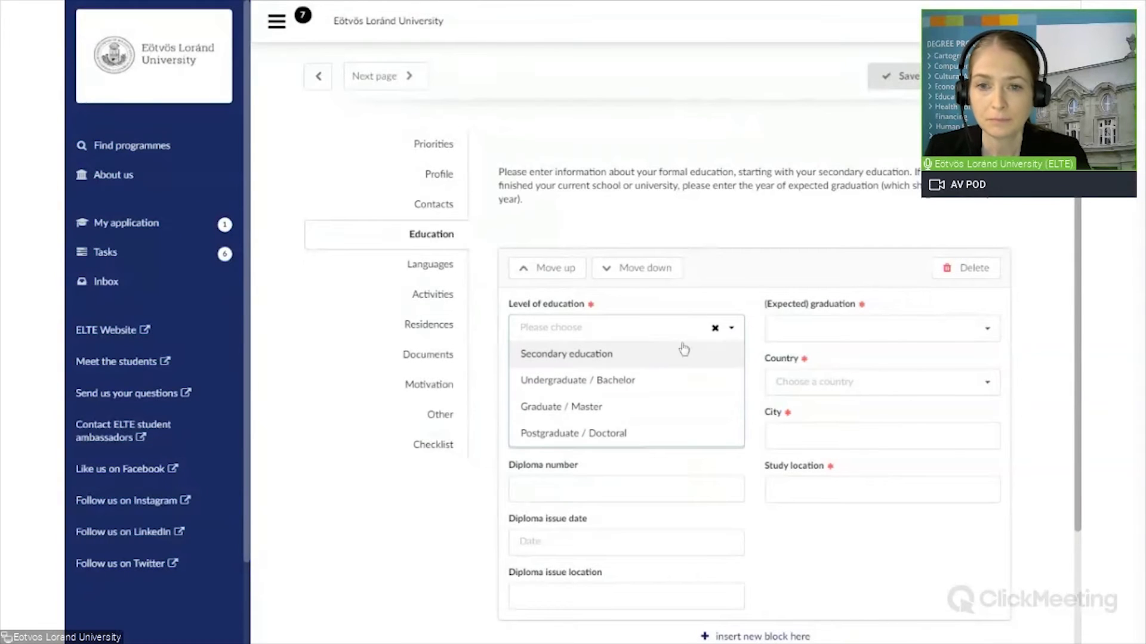
pyautogui.click(580, 358)
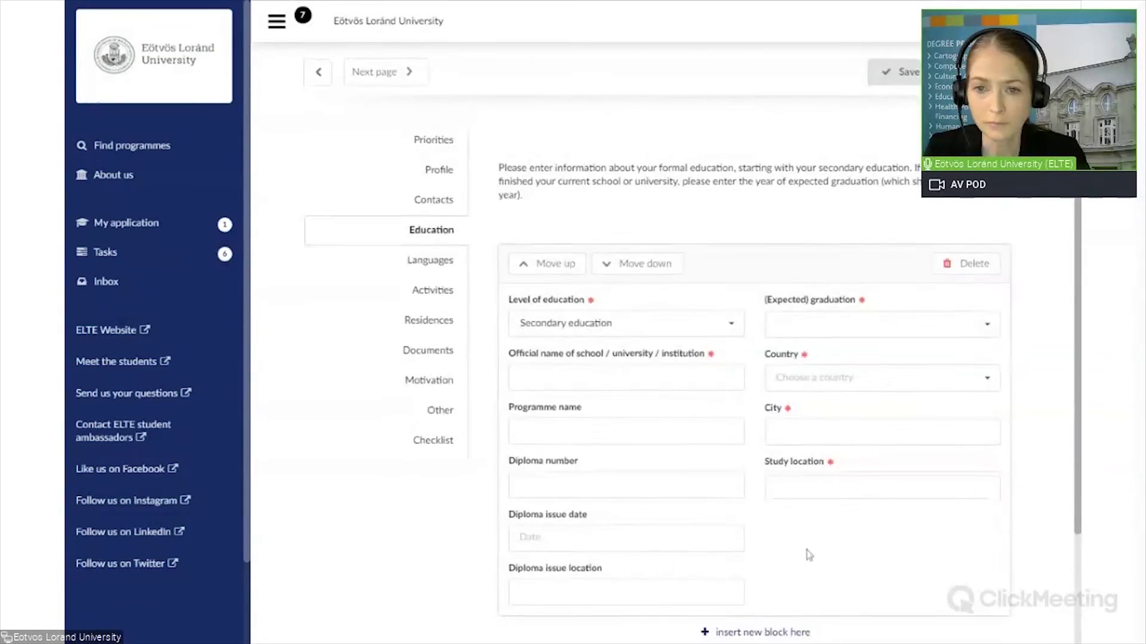
pyautogui.scroll(-3, 805, 549)
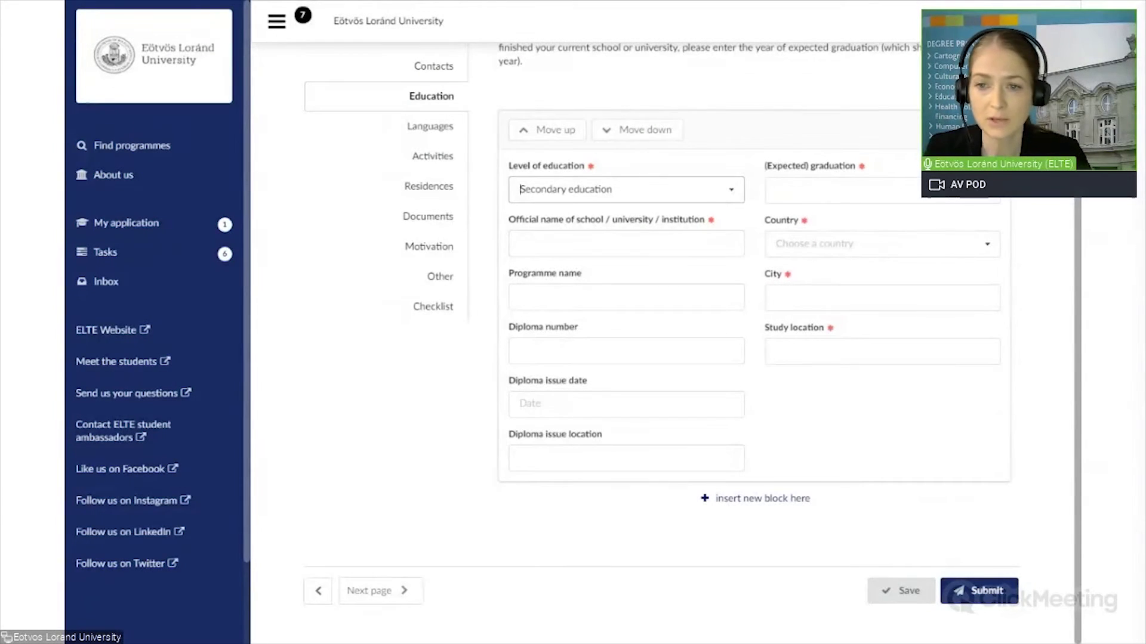
pyautogui.click(731, 192)
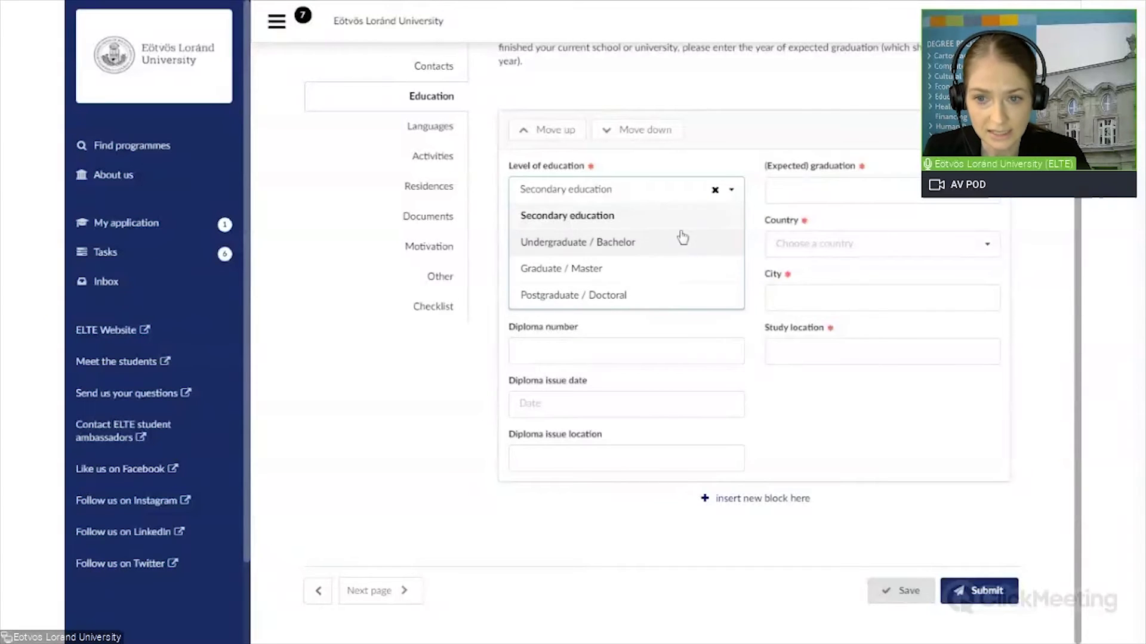
pyautogui.click(733, 191)
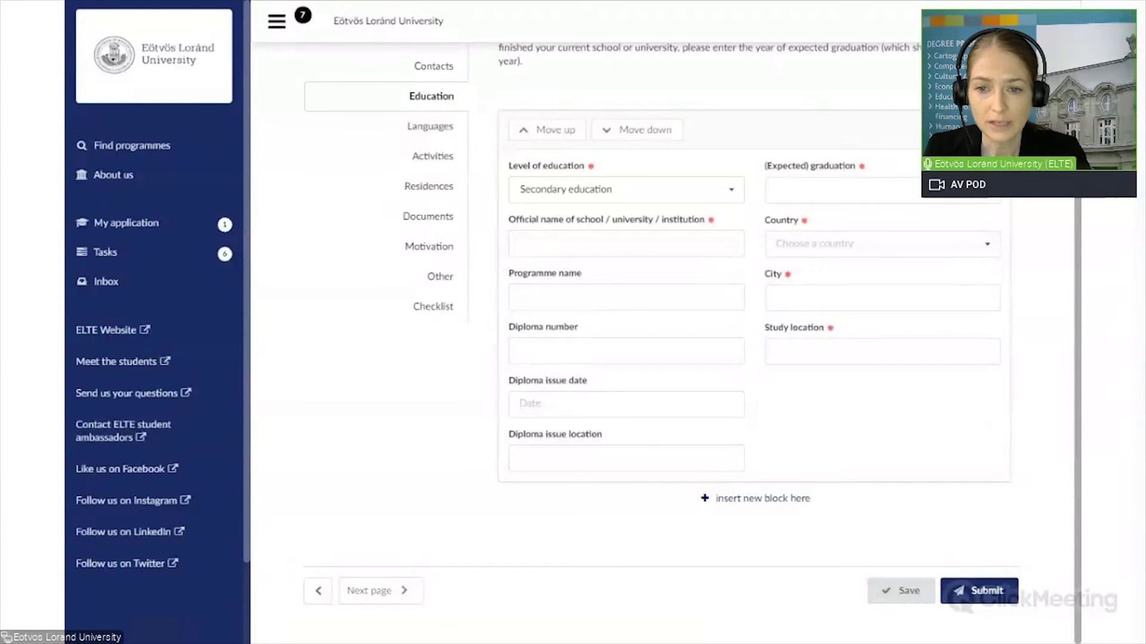
pyautogui.click(626, 244)
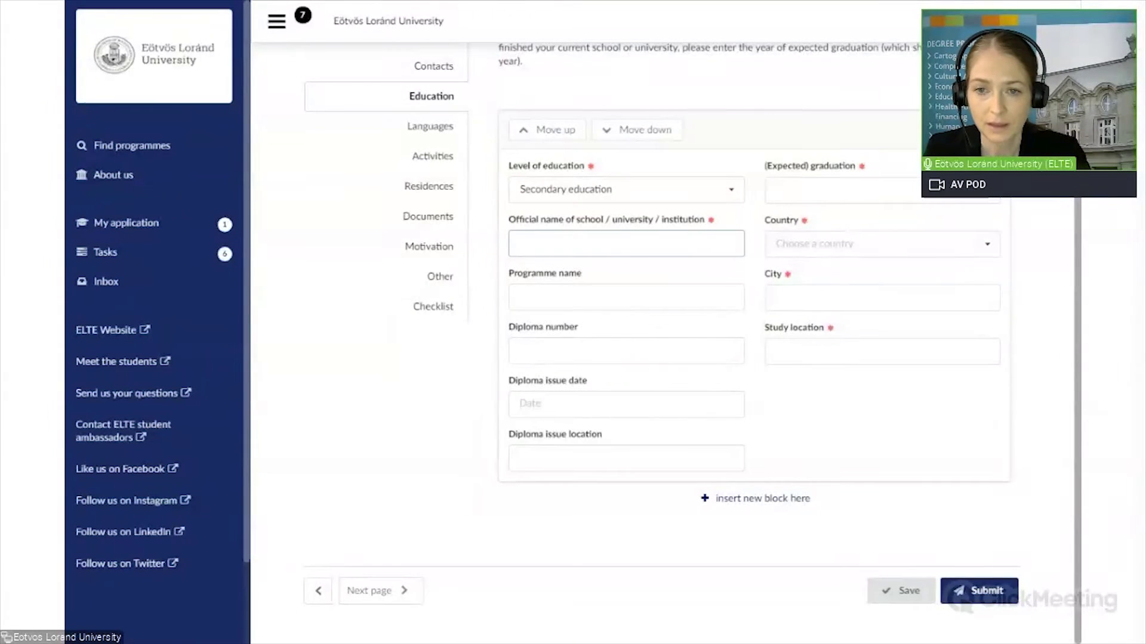
pyautogui.write('XYZ International School')
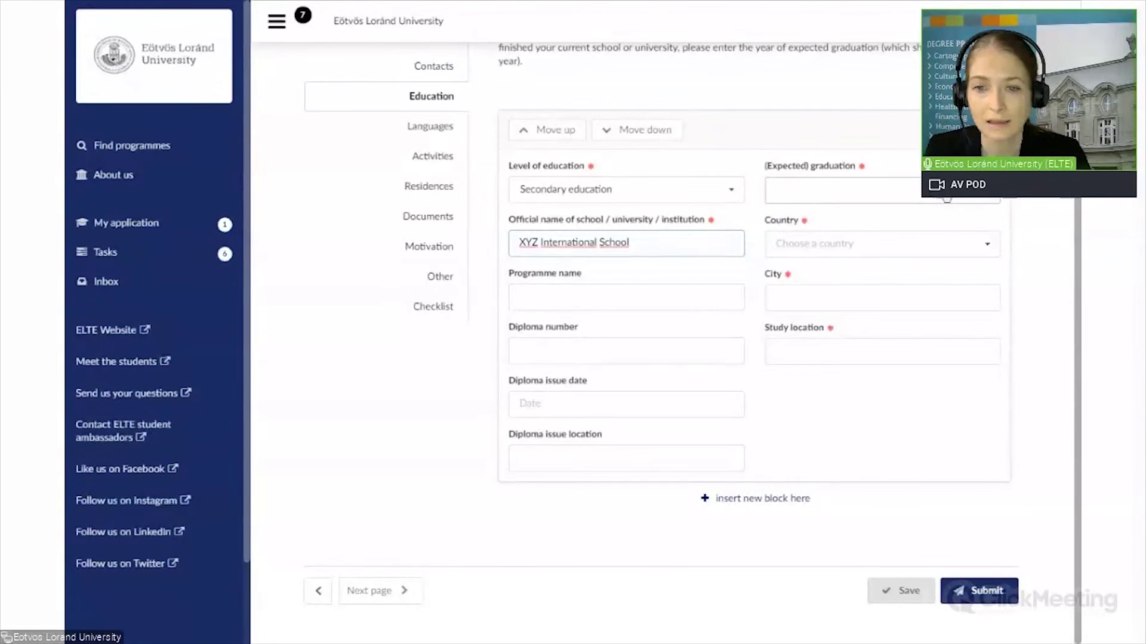
# Step: Set the graduation date to 2021 June and the school's country to Andorra
pyautogui.click(990, 201)
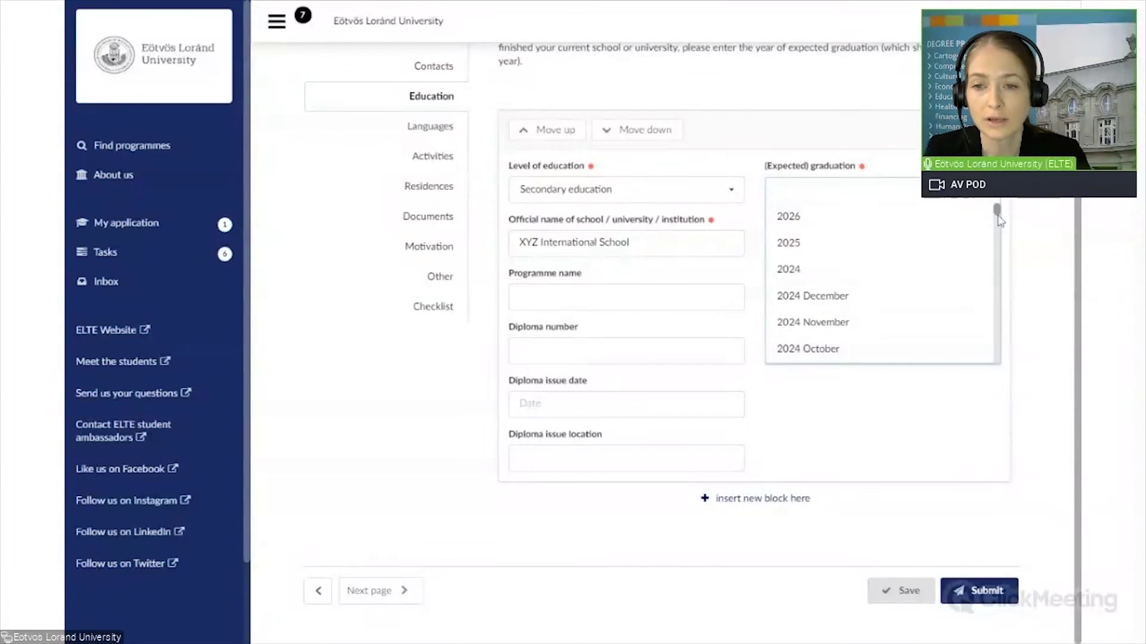
pyautogui.moveTo(998, 219); pyautogui.dragTo(1006, 258)
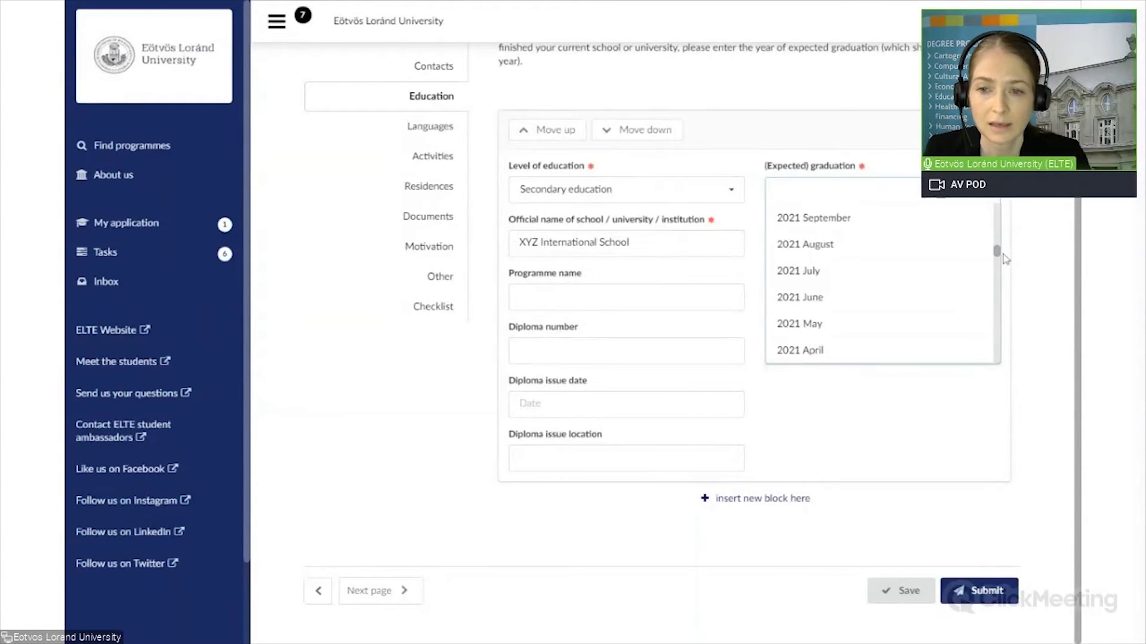
pyautogui.click(812, 298)
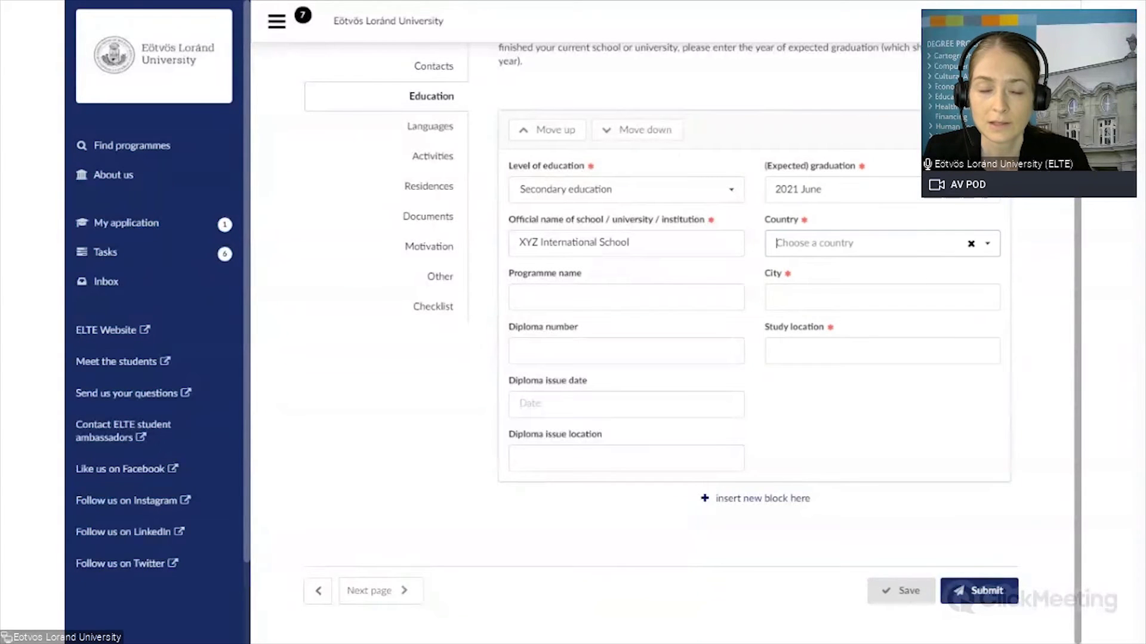
pyautogui.click(776, 243)
pyautogui.write('Andorra')
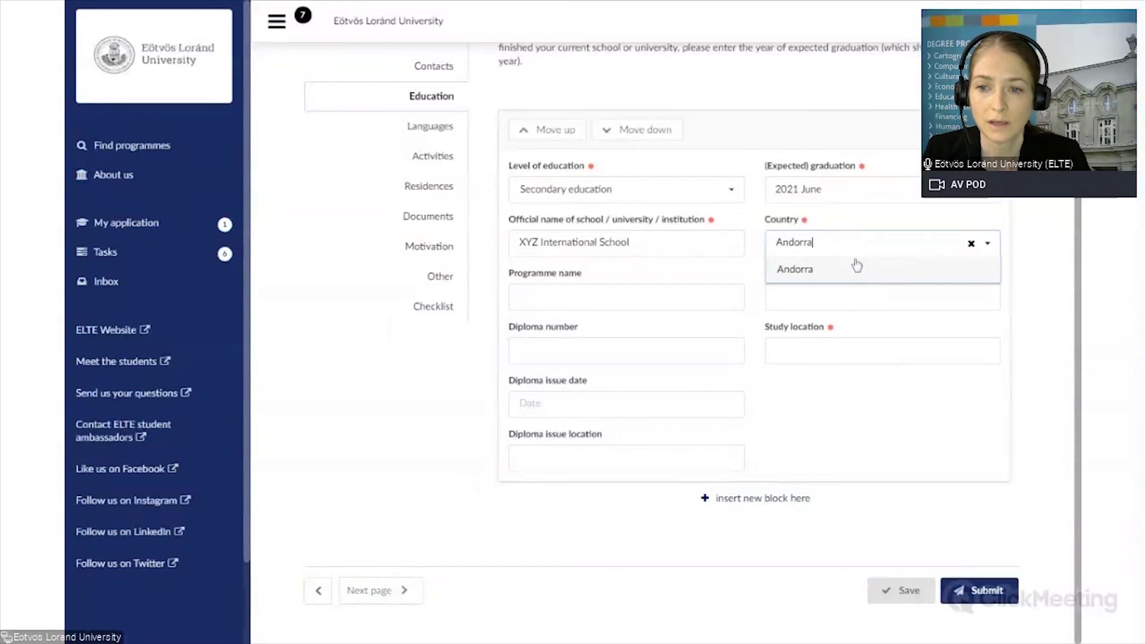
pyautogui.click(814, 271)
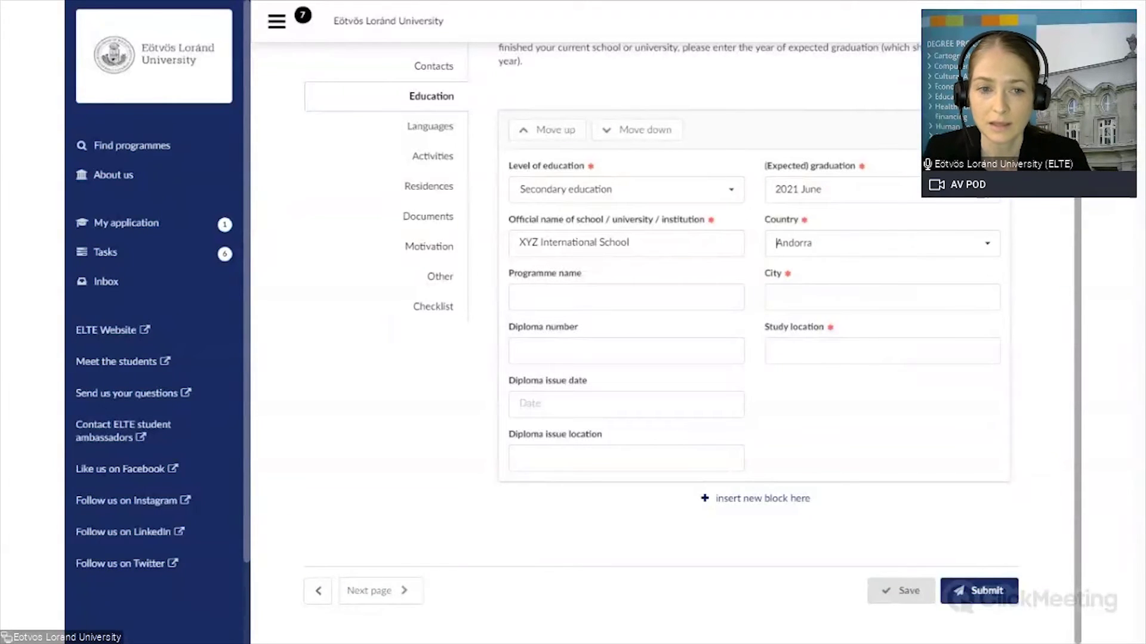
# Step: Enter Andorra la Vella as both city and study location, then save
pyautogui.click(775, 297)
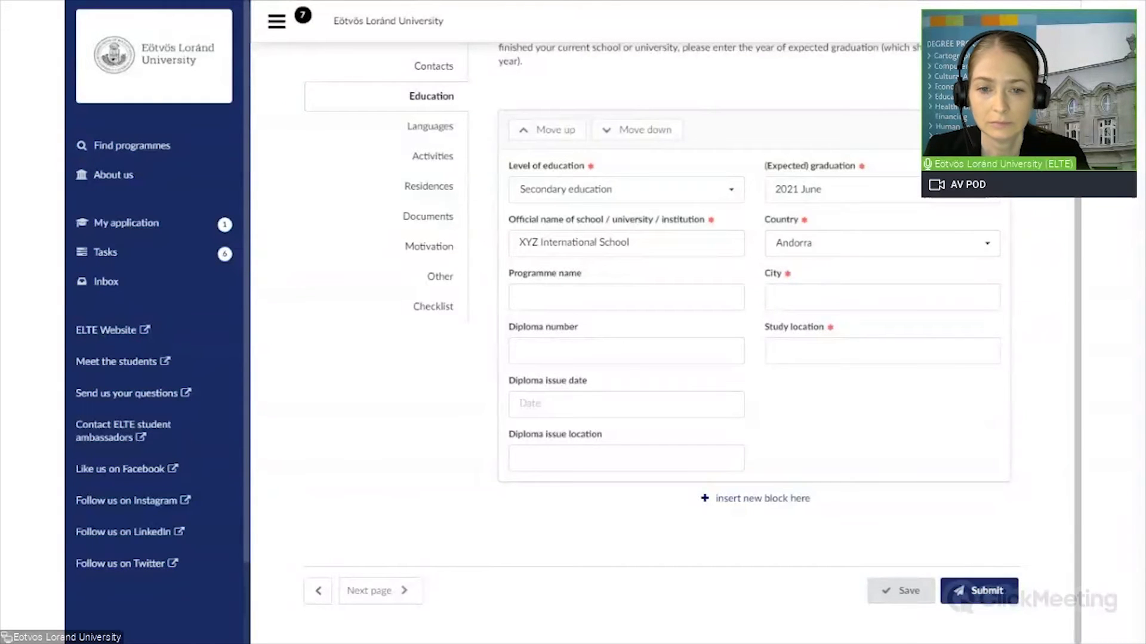
pyautogui.click(895, 298)
pyautogui.write('Andorra la Vella')
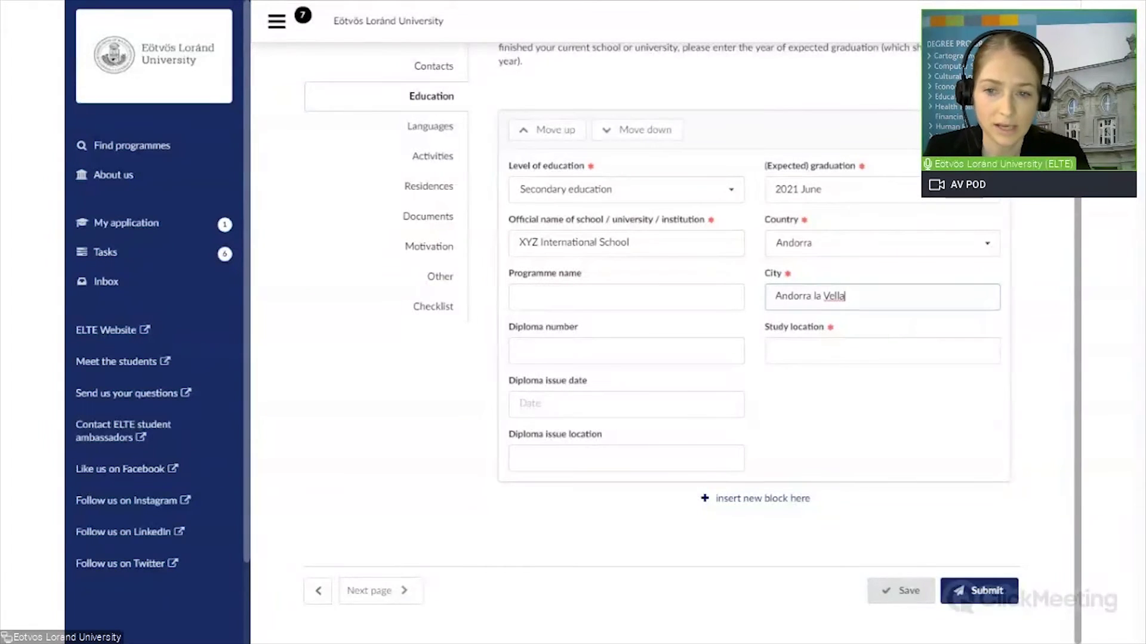
pyautogui.press('Tab')
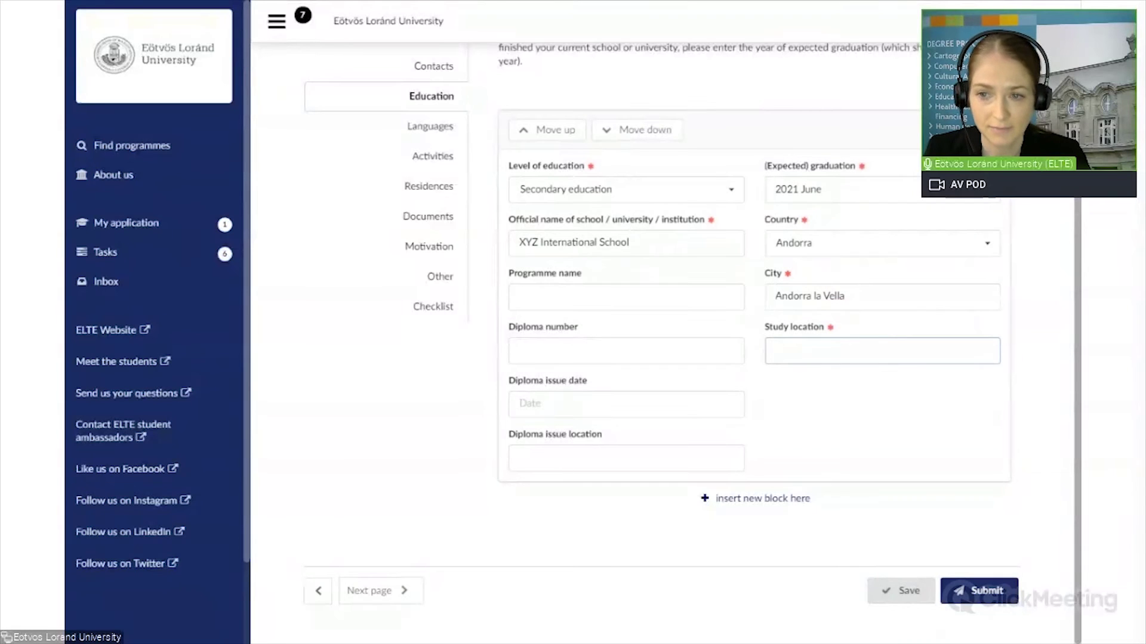
pyautogui.write('Andorra la Vella')
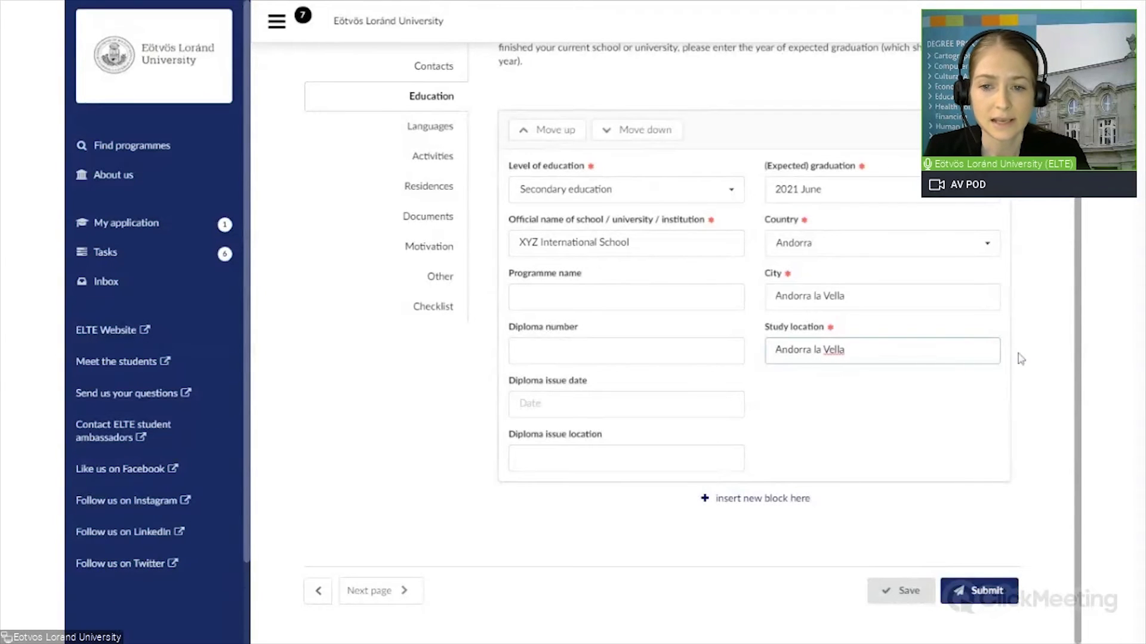
pyautogui.click(901, 593)
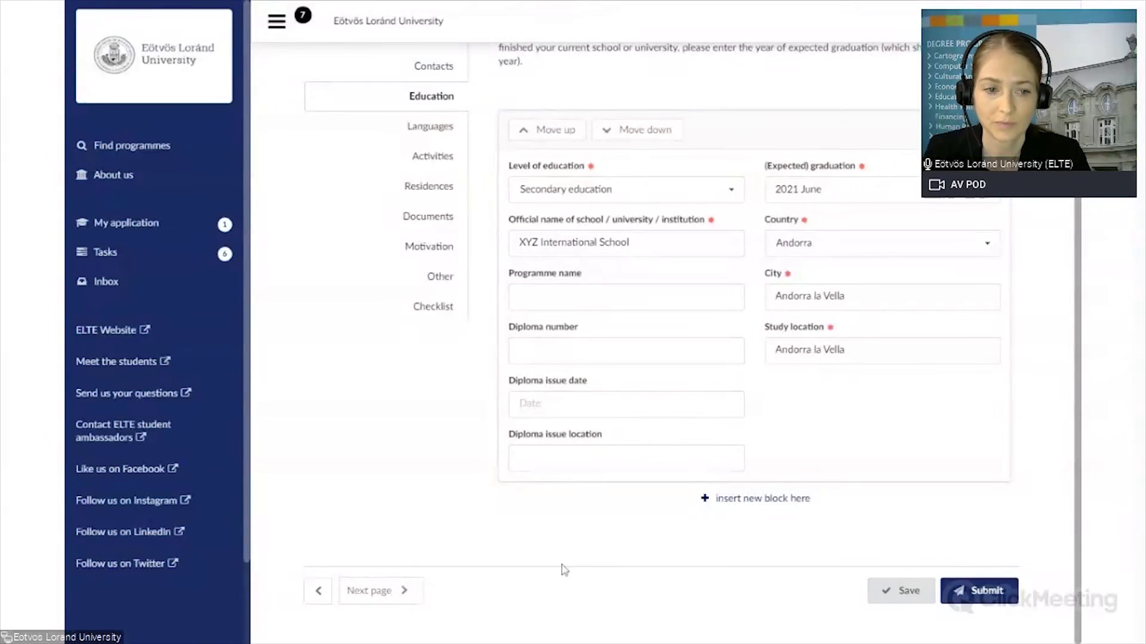
# Step: Move to the Languages page and set English as the native language
pyautogui.click(373, 592)
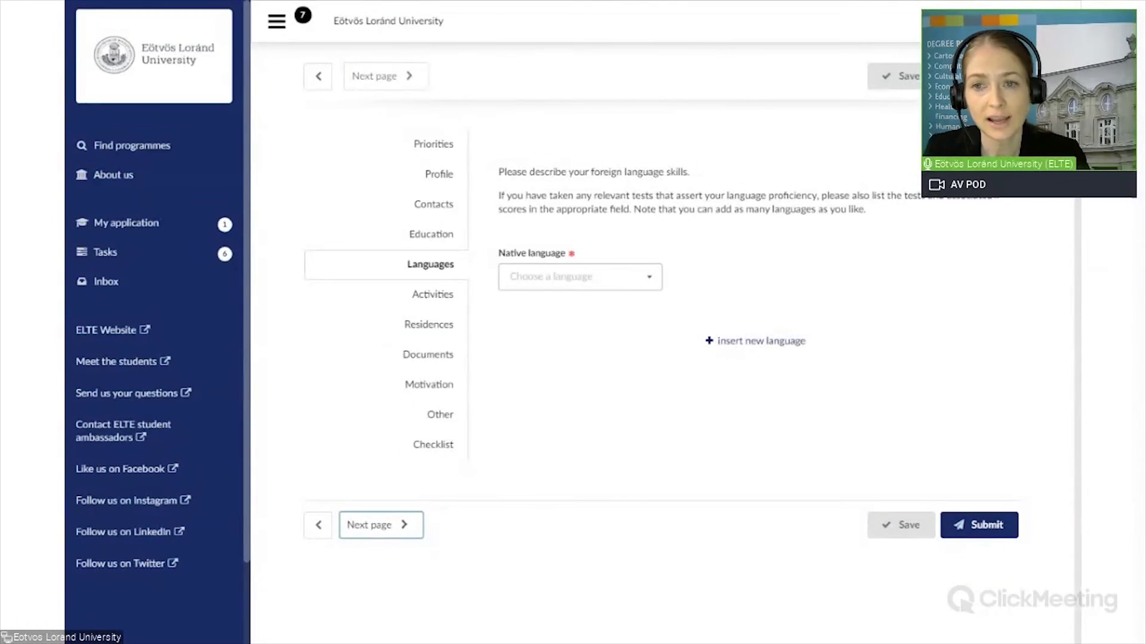
pyautogui.click(654, 285)
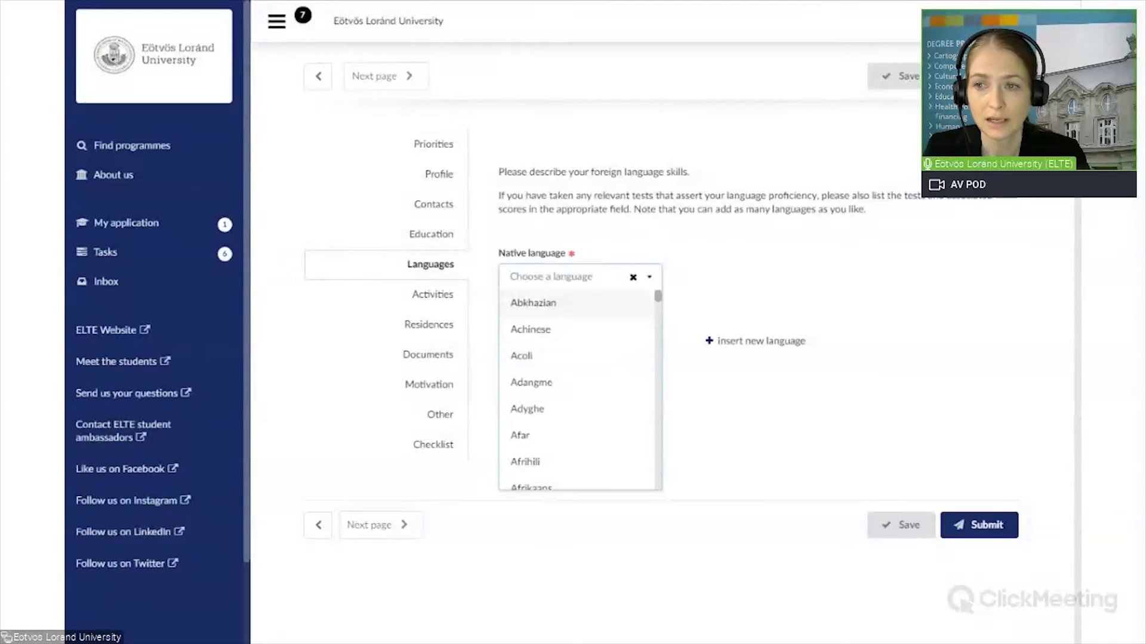
pyautogui.write('English')
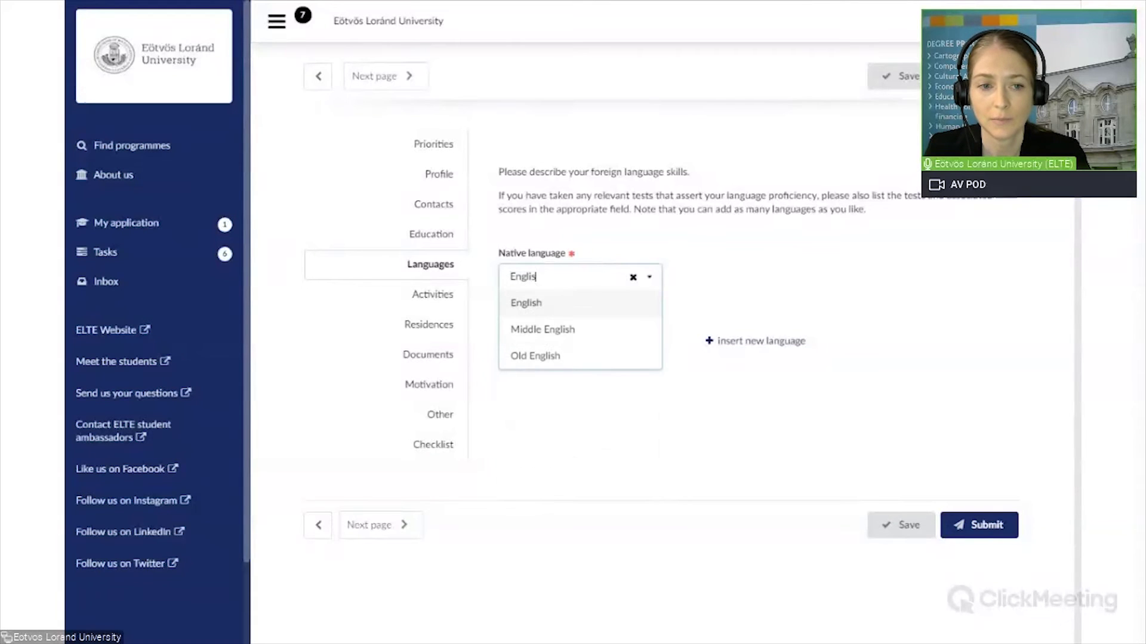
pyautogui.click(541, 306)
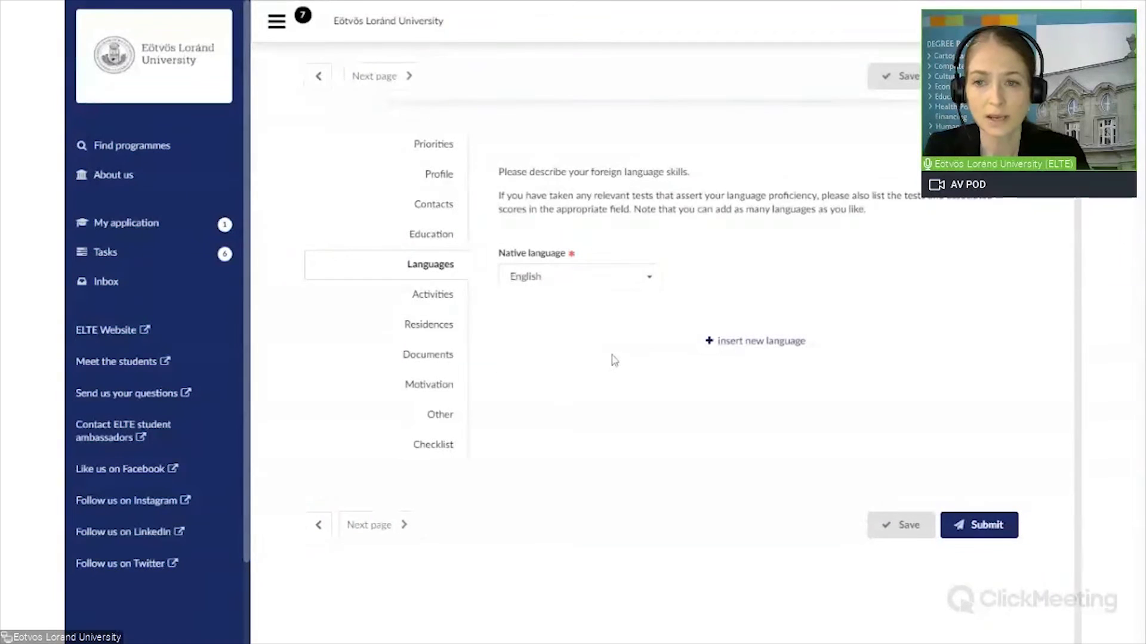
# Step: Add a foreign language entry for Catalan at C2 - Proficient user level
pyautogui.click(761, 342)
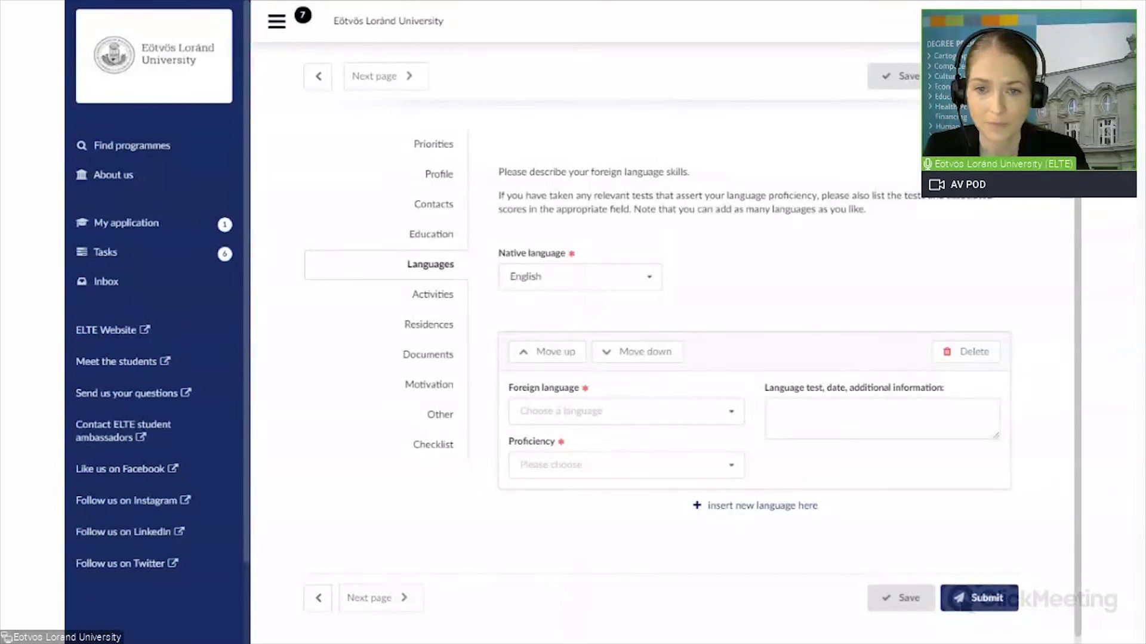
pyautogui.click(729, 413)
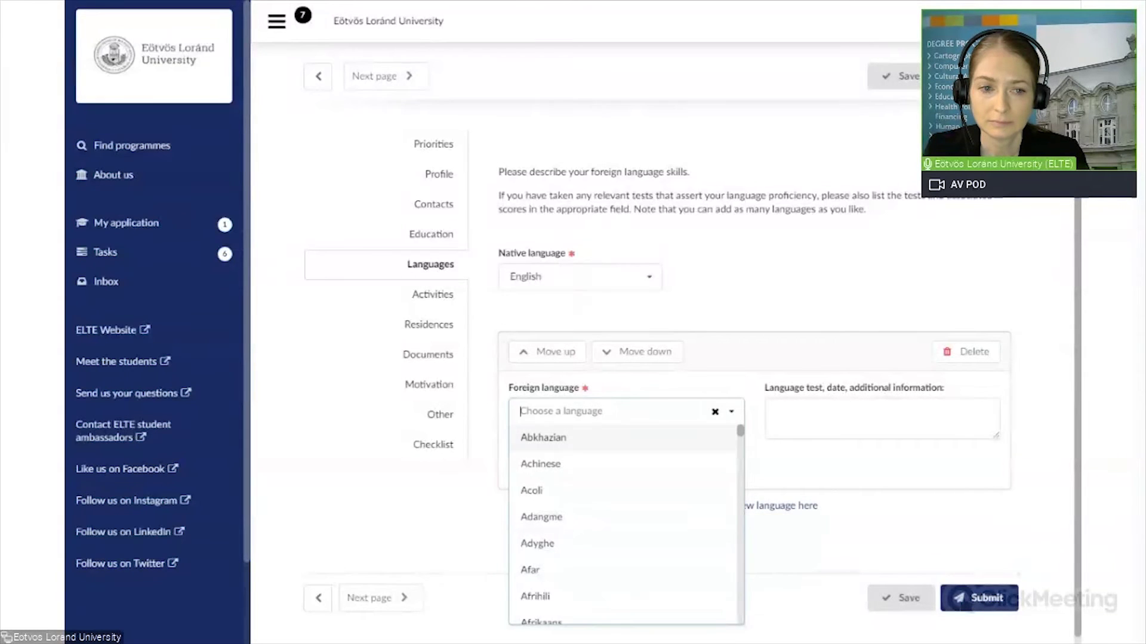
pyautogui.write('cata')
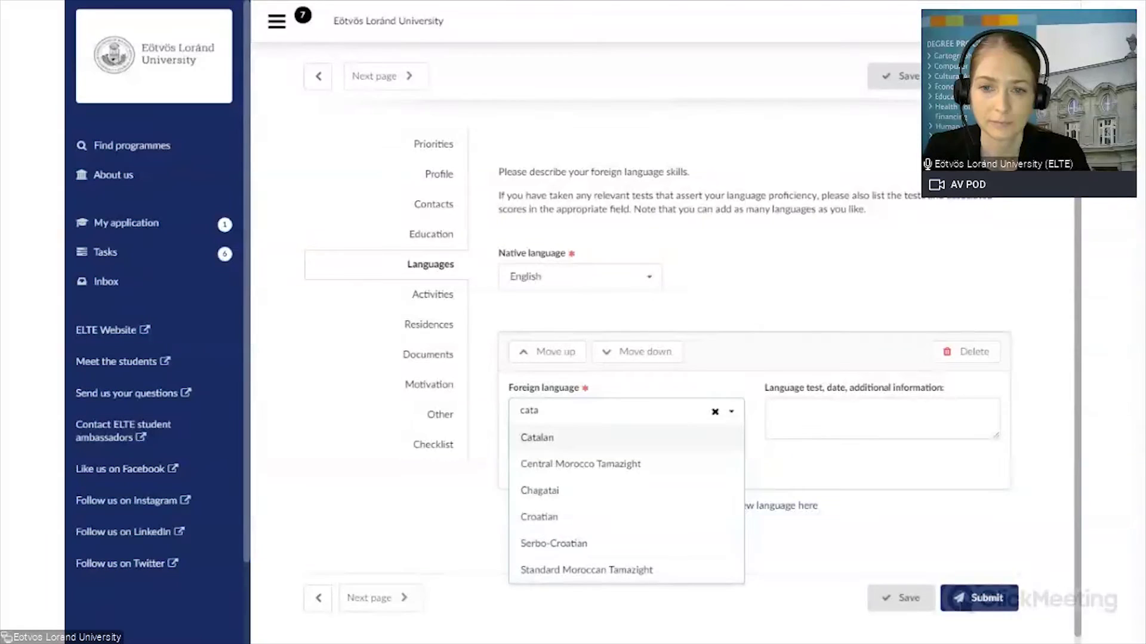
pyautogui.click(574, 438)
pyautogui.click(731, 475)
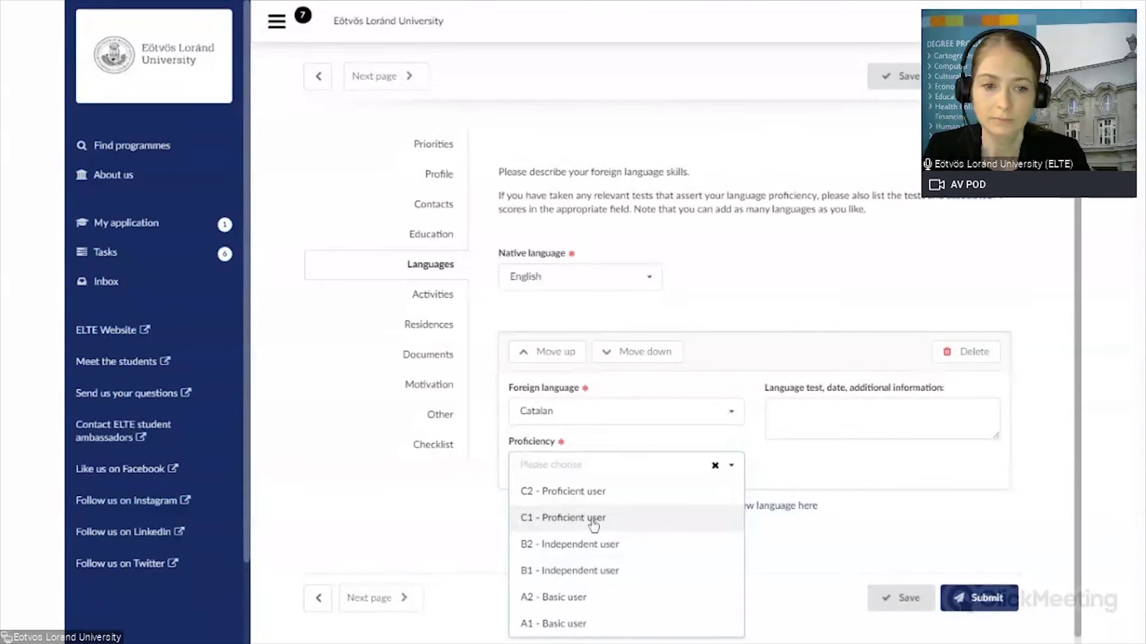
pyautogui.click(585, 494)
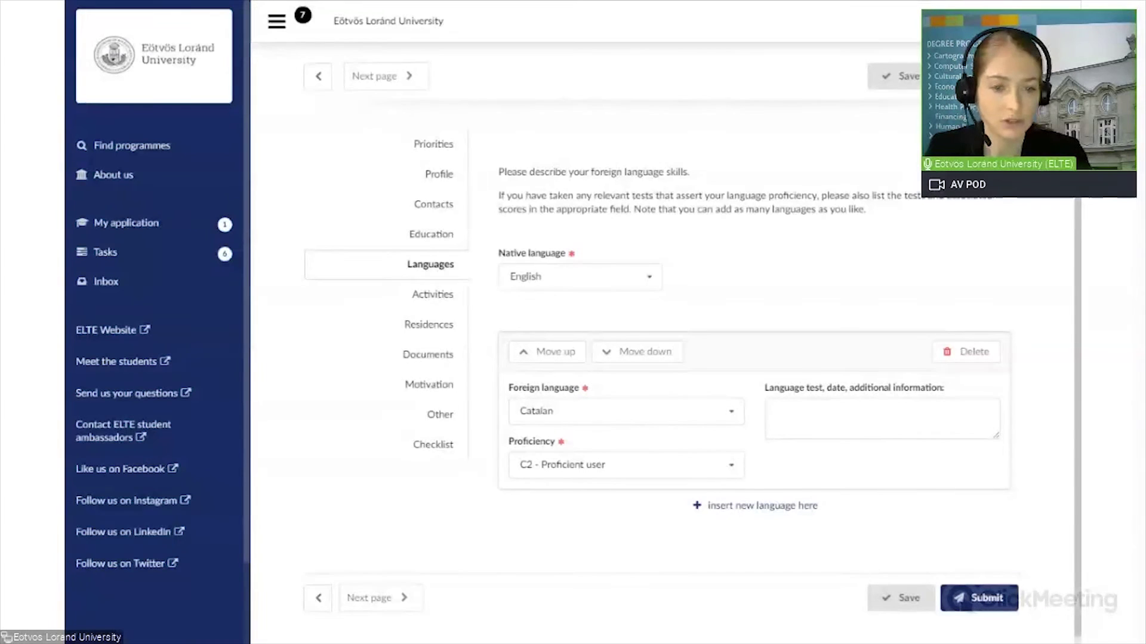
pyautogui.click(728, 464)
pyautogui.click(726, 512)
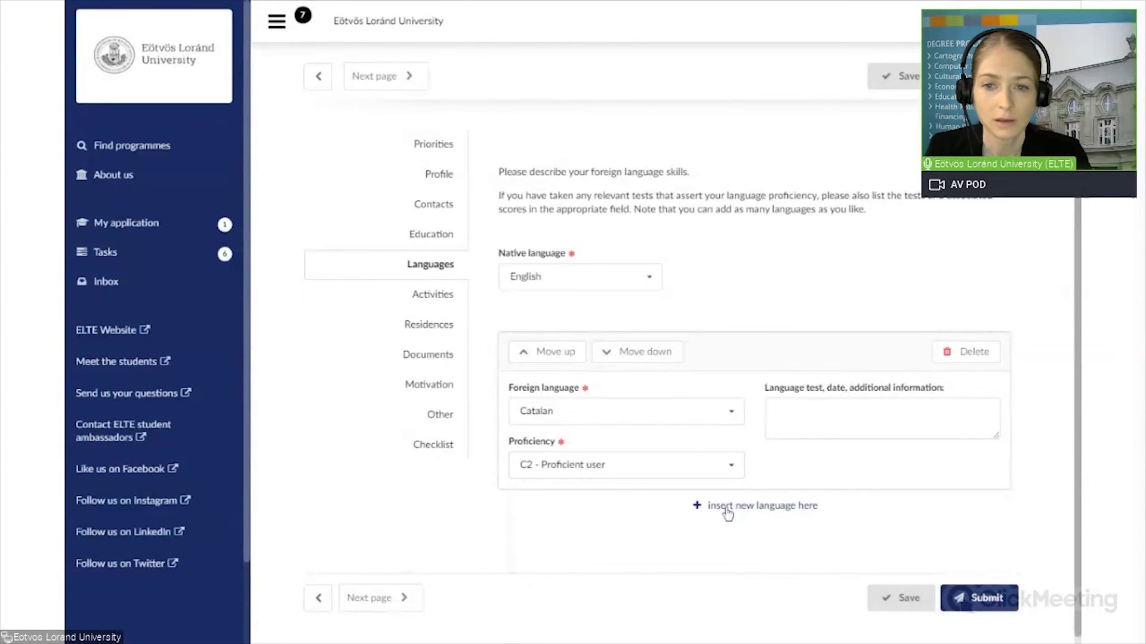
pyautogui.scroll(-1, 744, 528)
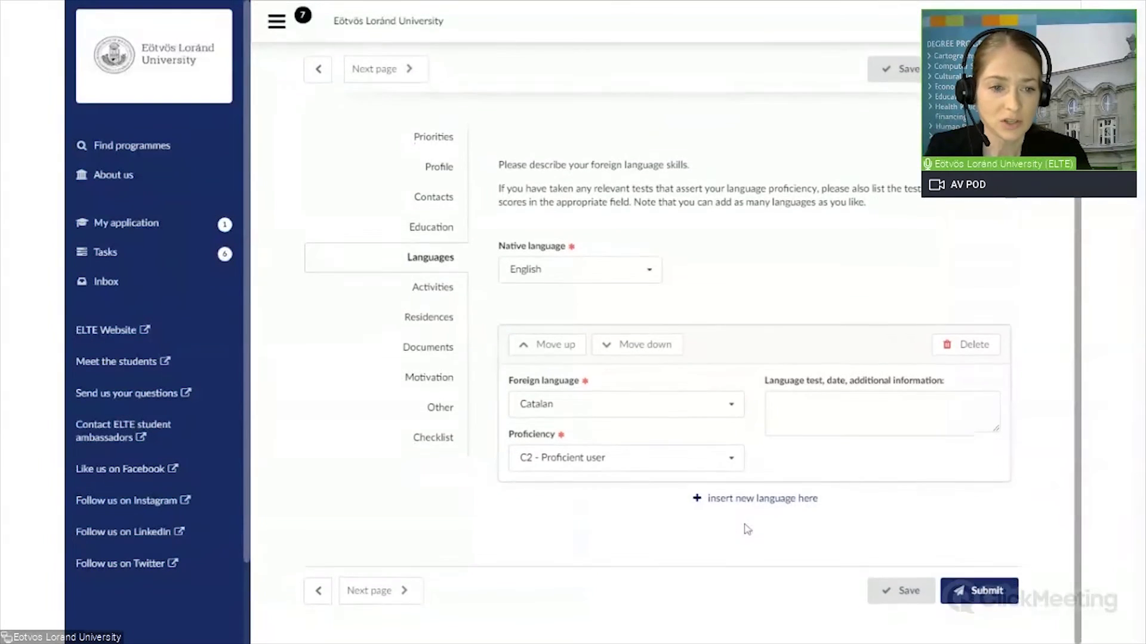
# Step: Add French at B2 - Independent user as a second foreign language and save
pyautogui.click(746, 503)
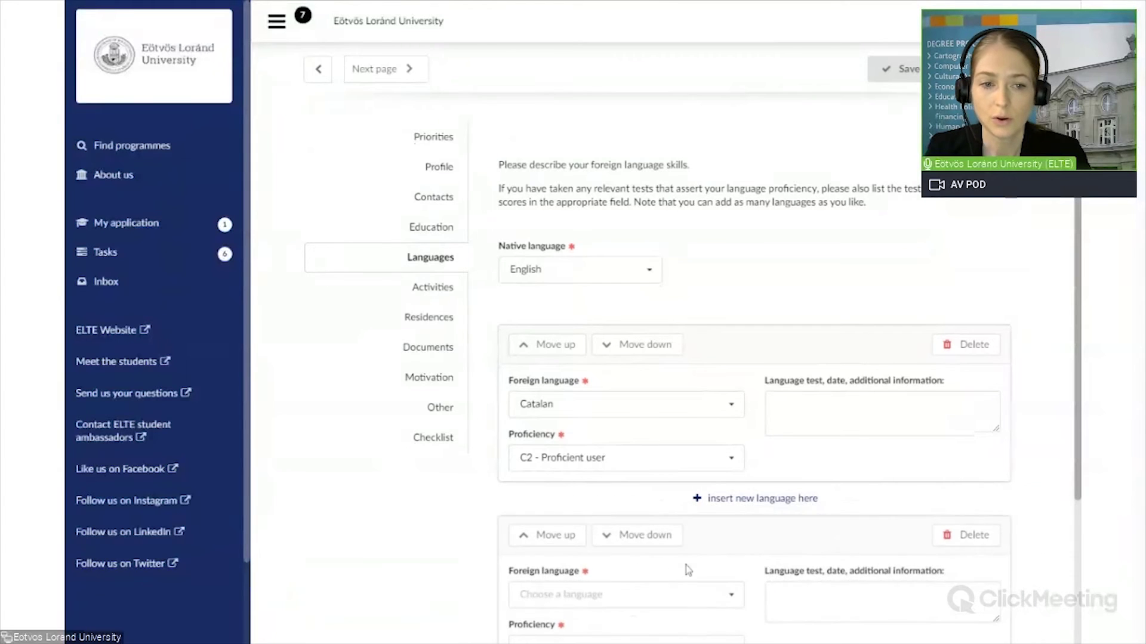
pyautogui.scroll(-3, 686, 565)
pyautogui.click(698, 406)
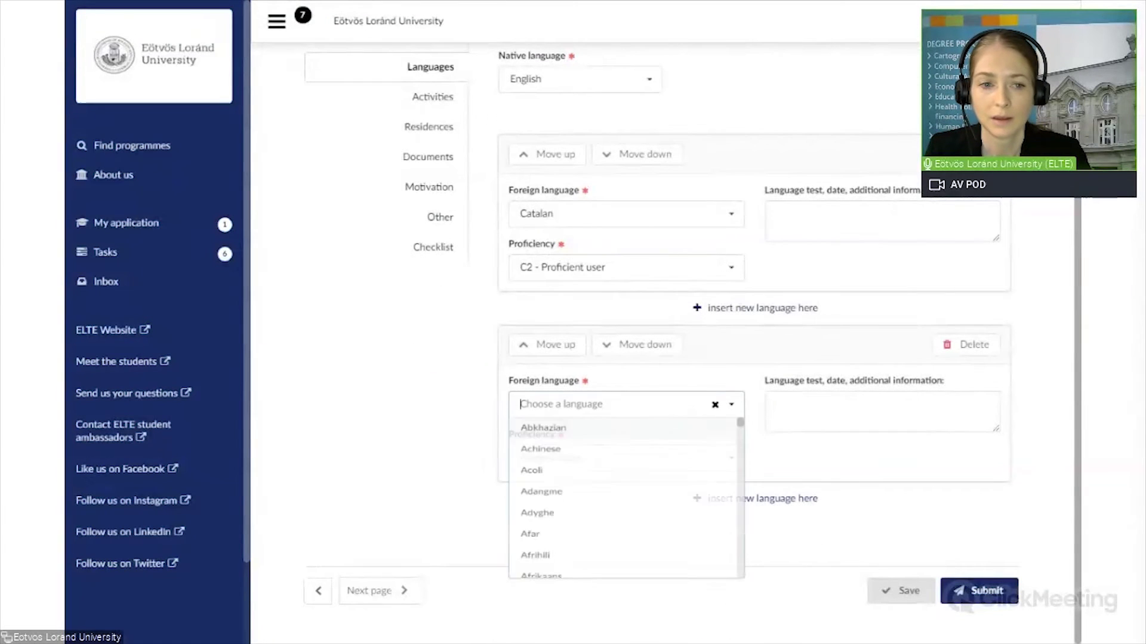
pyautogui.write('Frenc')
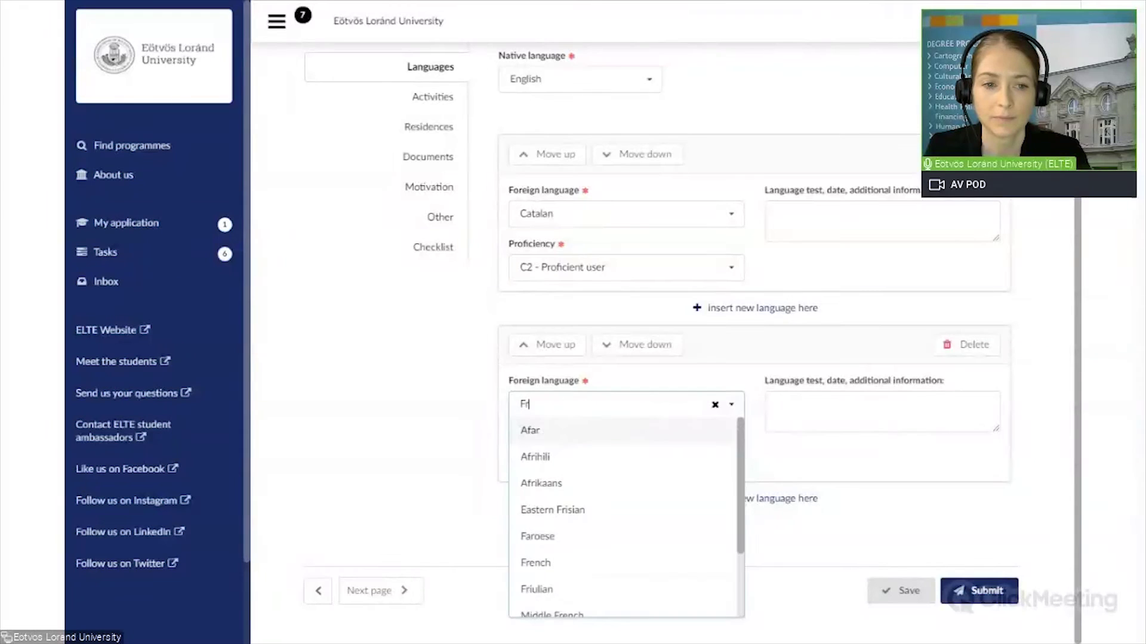
pyautogui.click(690, 431)
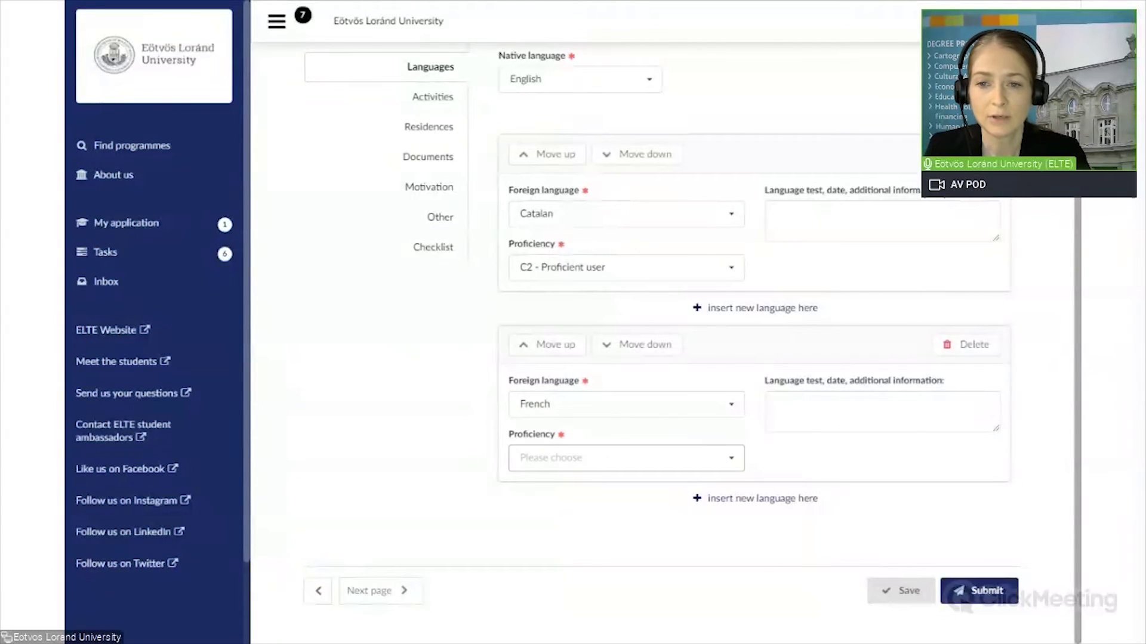
pyautogui.click(731, 463)
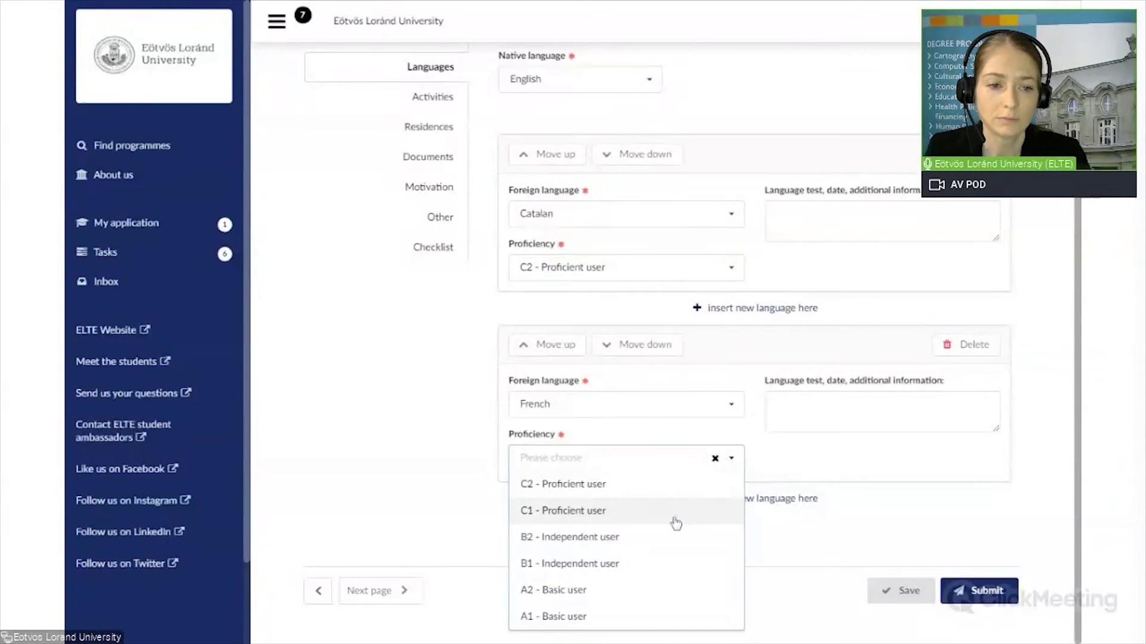
pyautogui.click(640, 543)
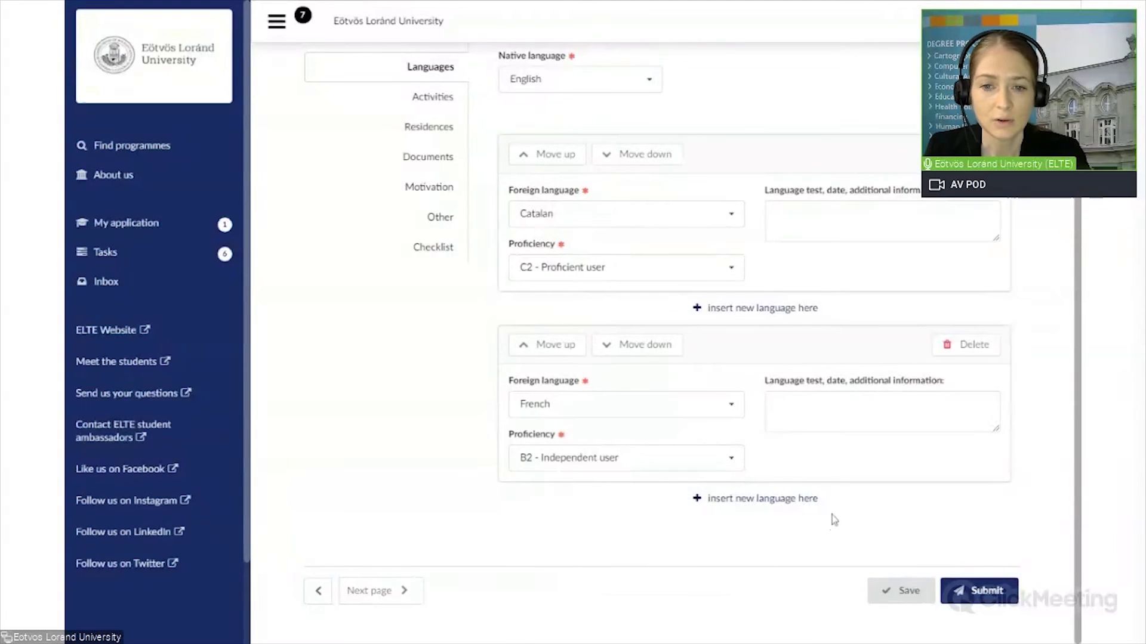
pyautogui.click(891, 600)
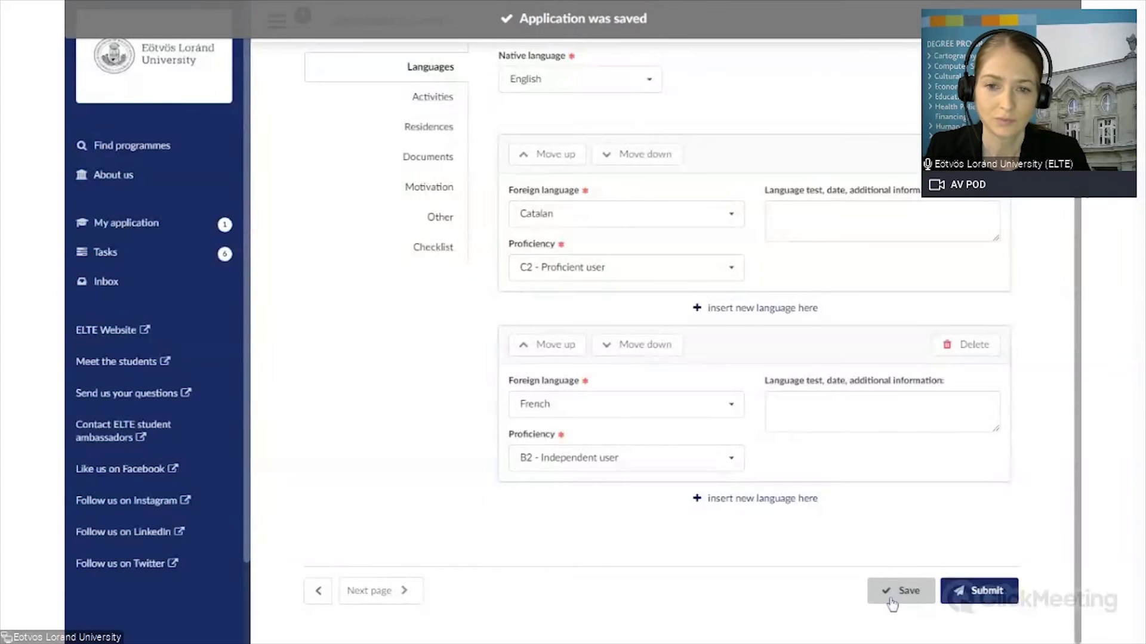
# Step: Go to the Activities page and insert one empty activity block
pyautogui.click(376, 594)
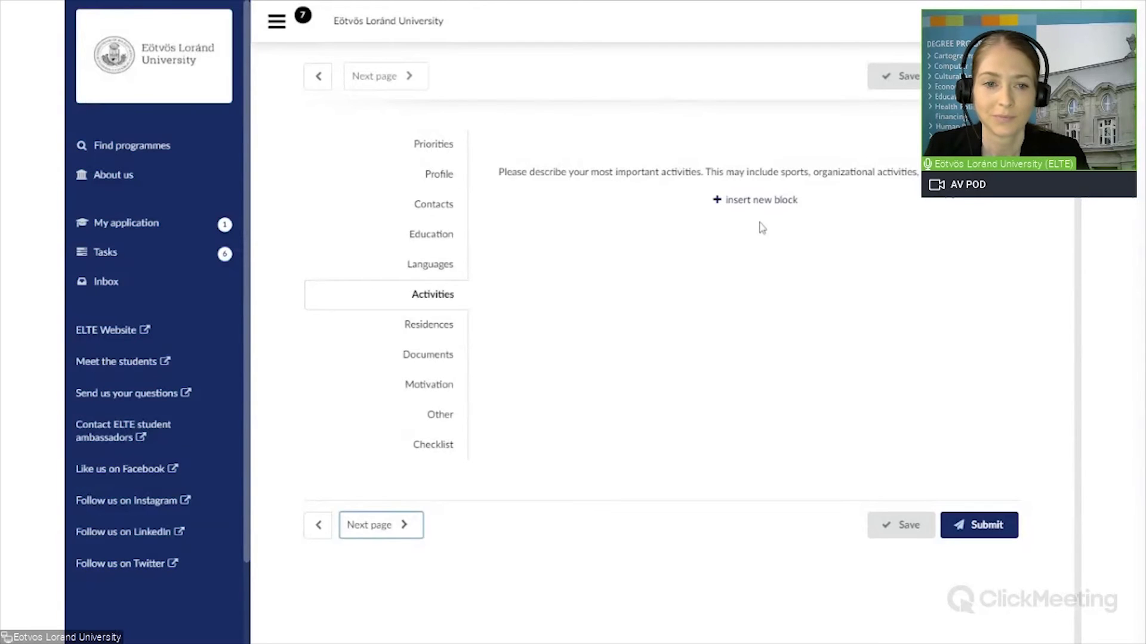
pyautogui.click(754, 201)
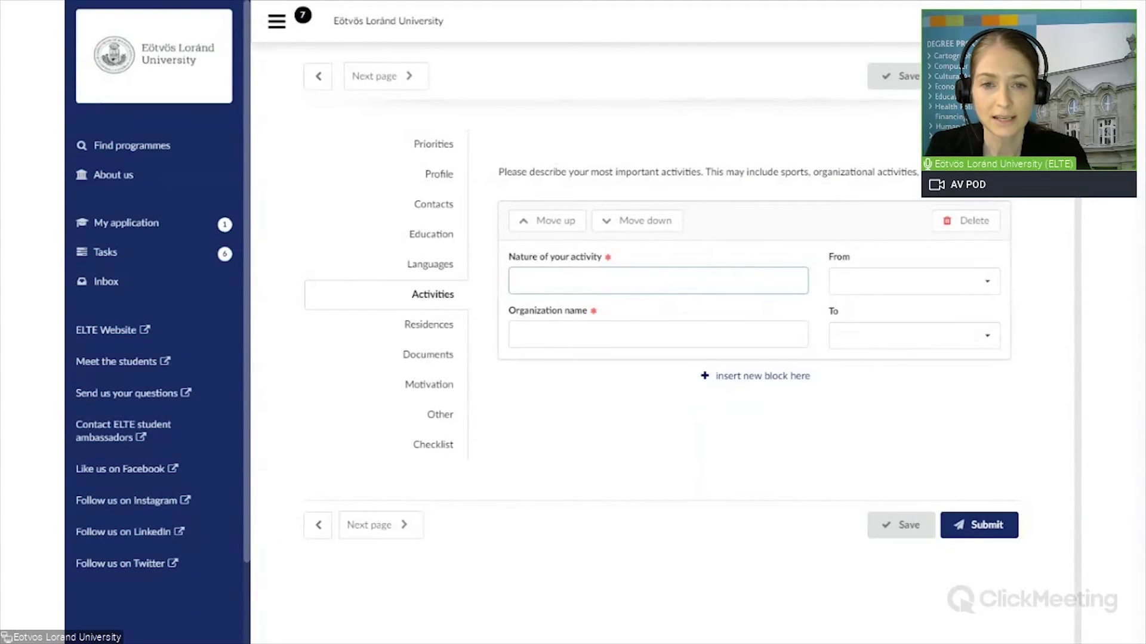
# Step: Describe the first activity as counselling services for the elderly at Sunset Foundation
pyautogui.write('oun')
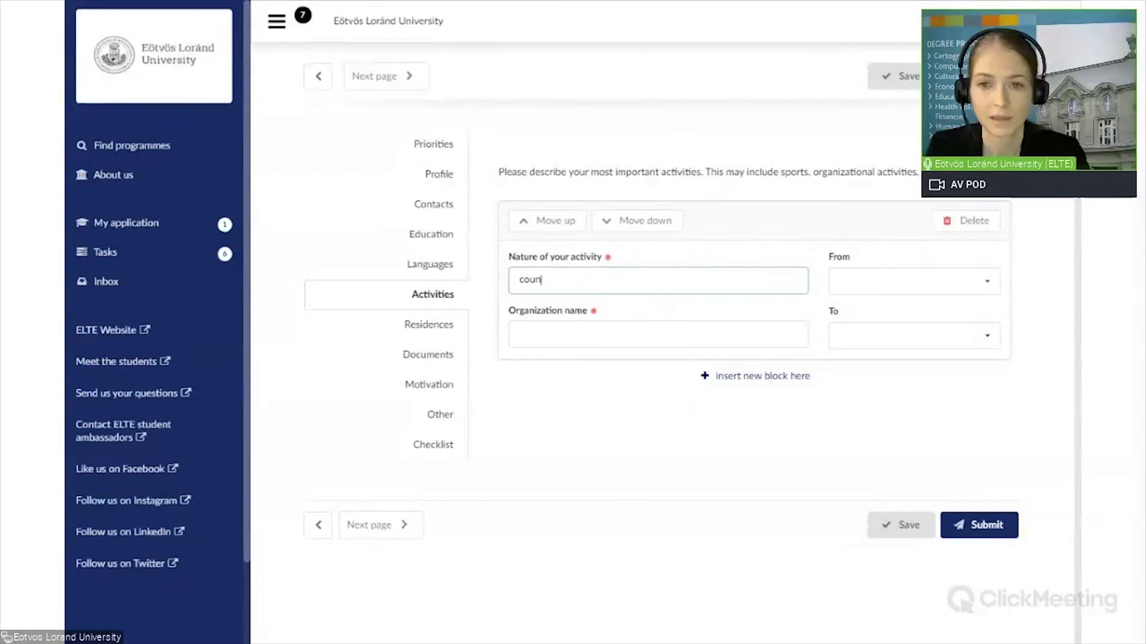
pyautogui.write('sell')
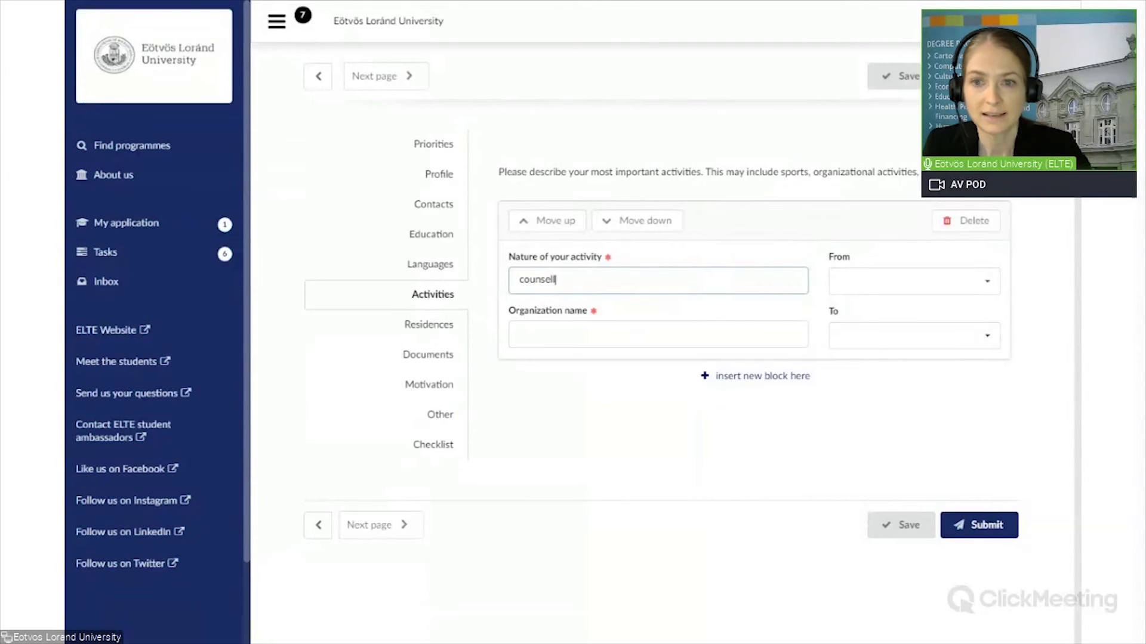
pyautogui.write('ing ser')
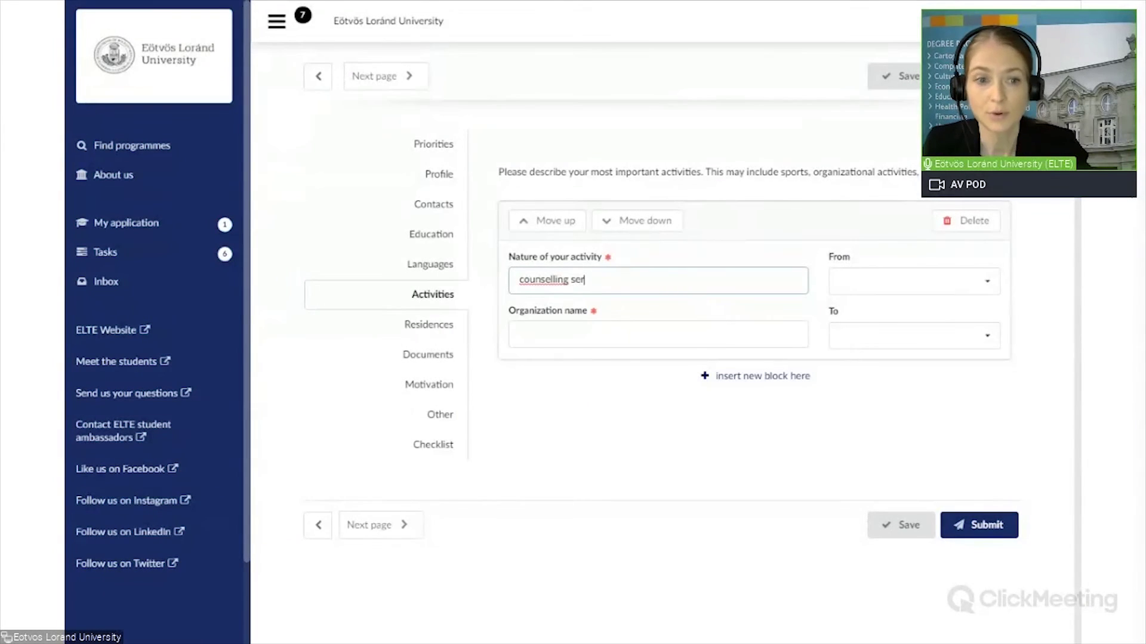
pyautogui.write('vic')
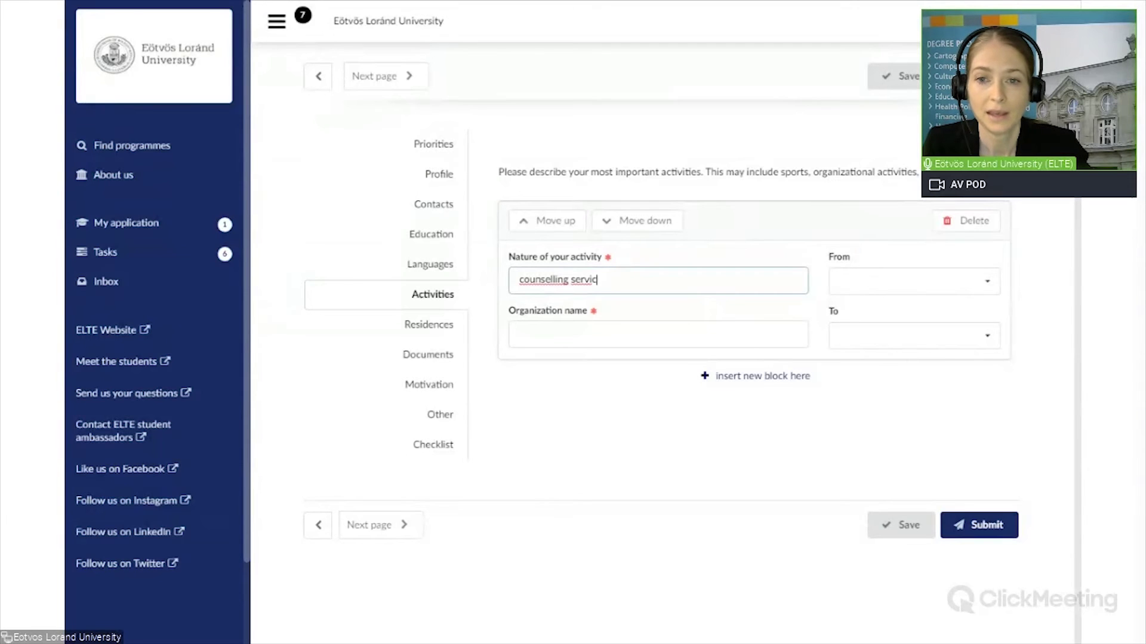
pyautogui.write('es for')
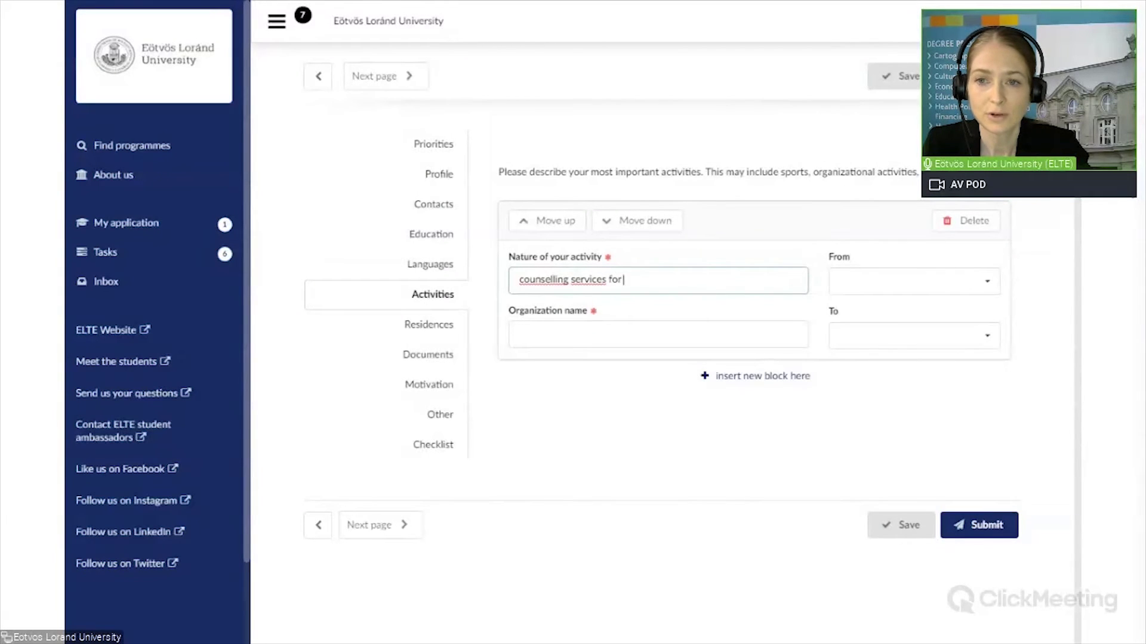
pyautogui.write(' the elderly')
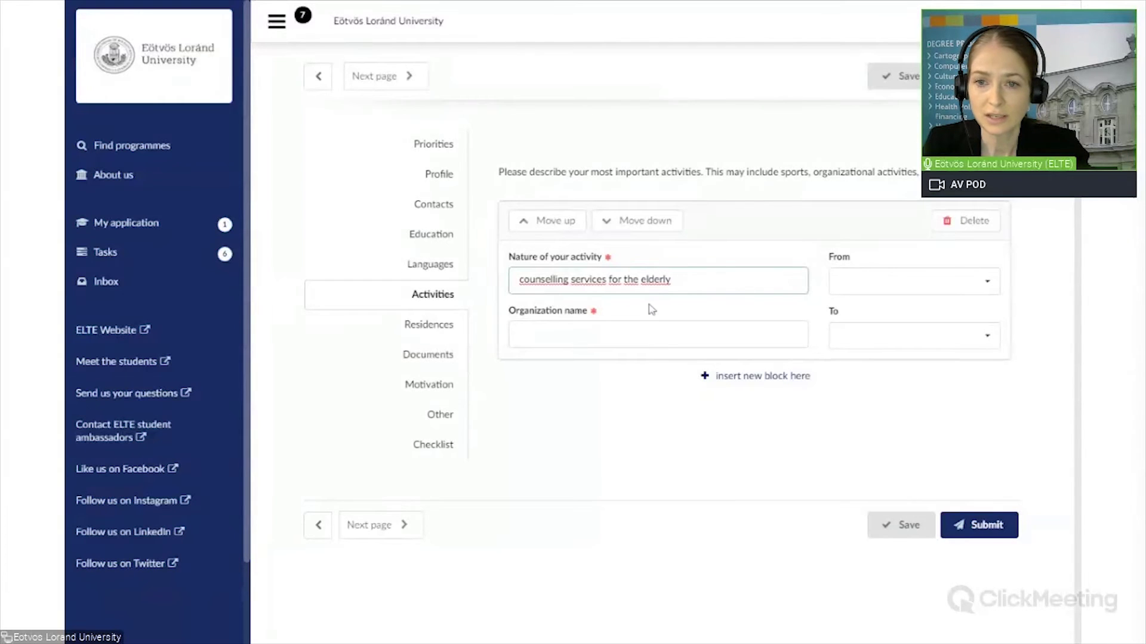
pyautogui.click(651, 333)
pyautogui.write('Su')
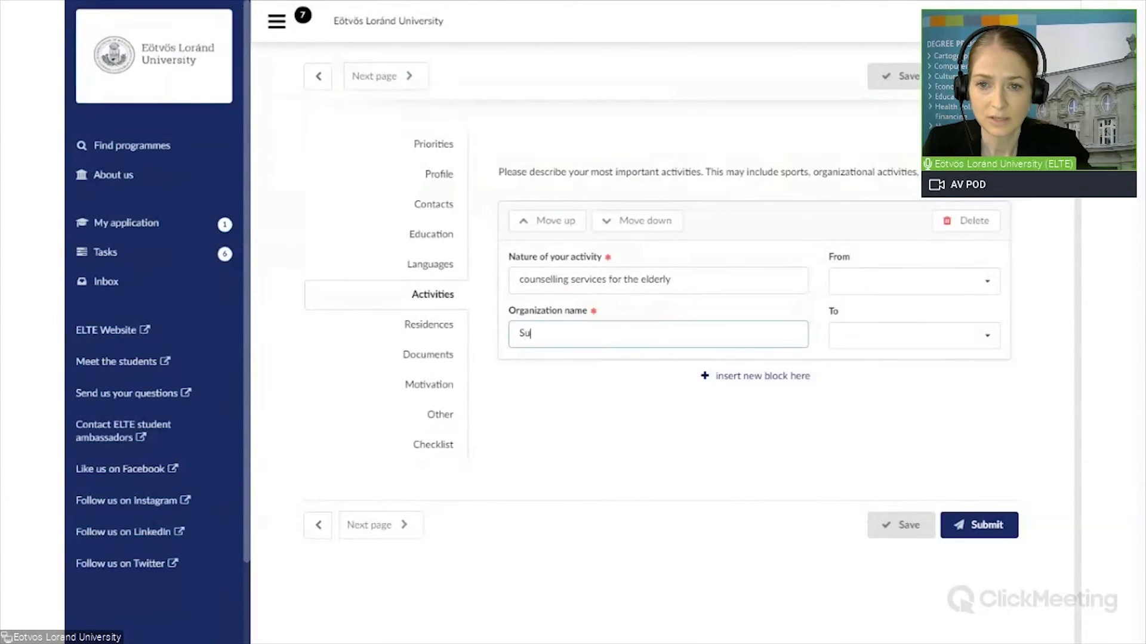
pyautogui.write('nset F')
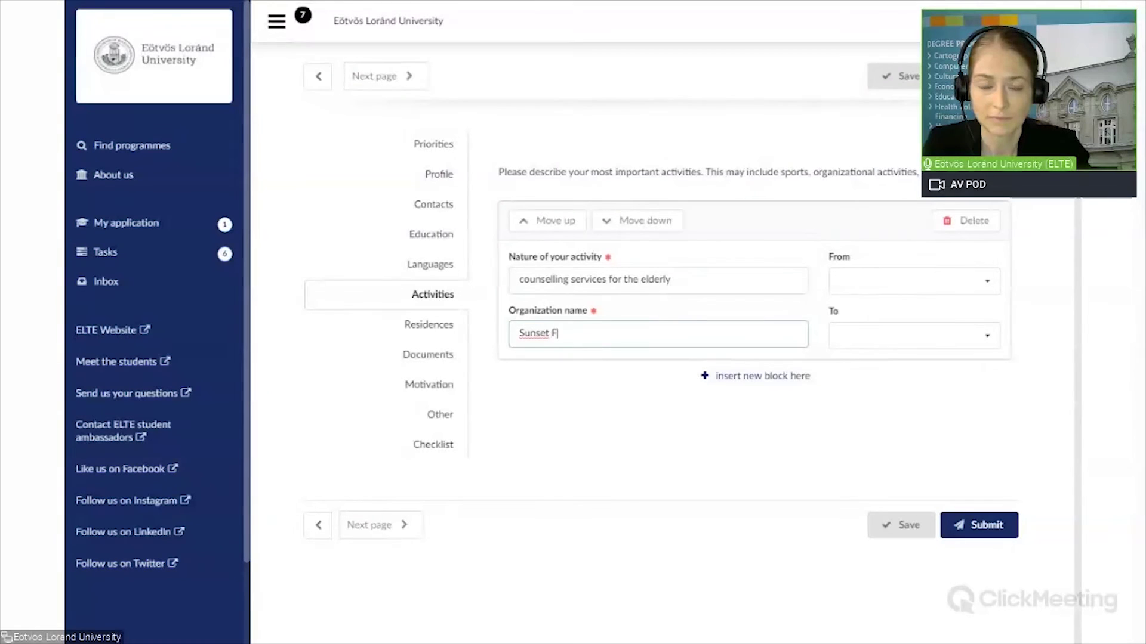
pyautogui.write('oundation')
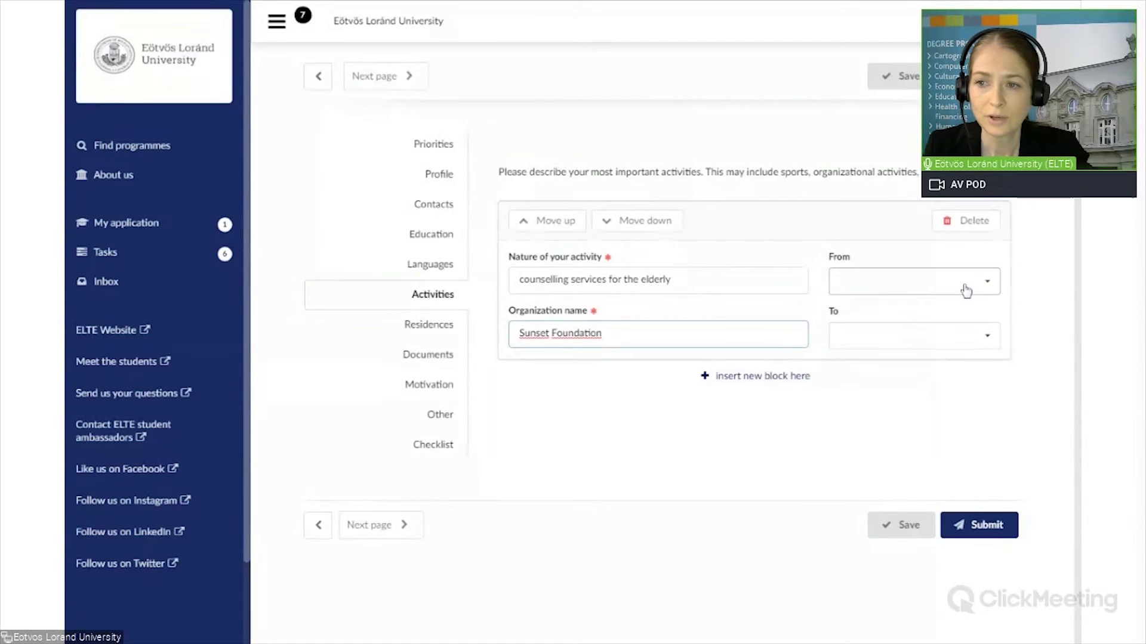
# Step: Date it from 2021 March to Currently active and add a second activity block
pyautogui.click(988, 285)
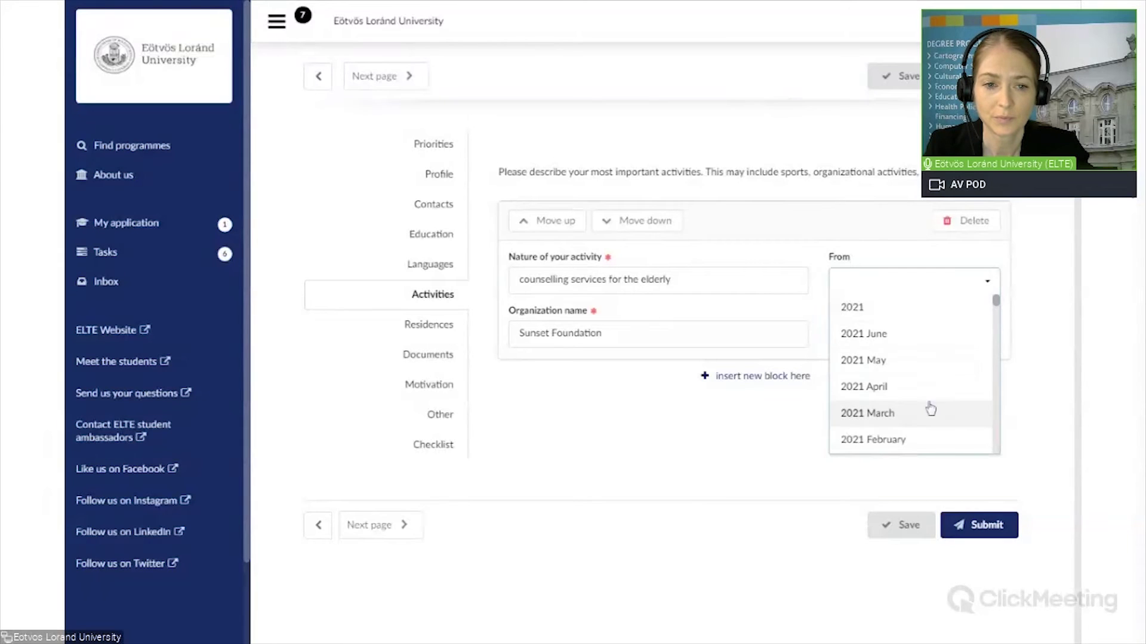
pyautogui.click(868, 413)
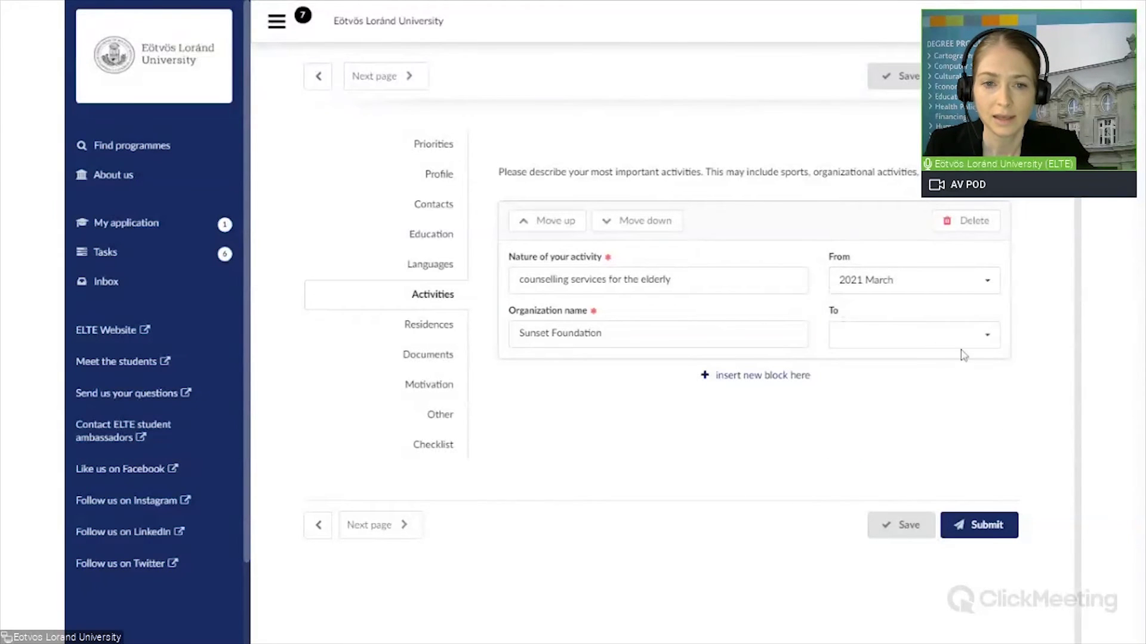
pyautogui.click(987, 342)
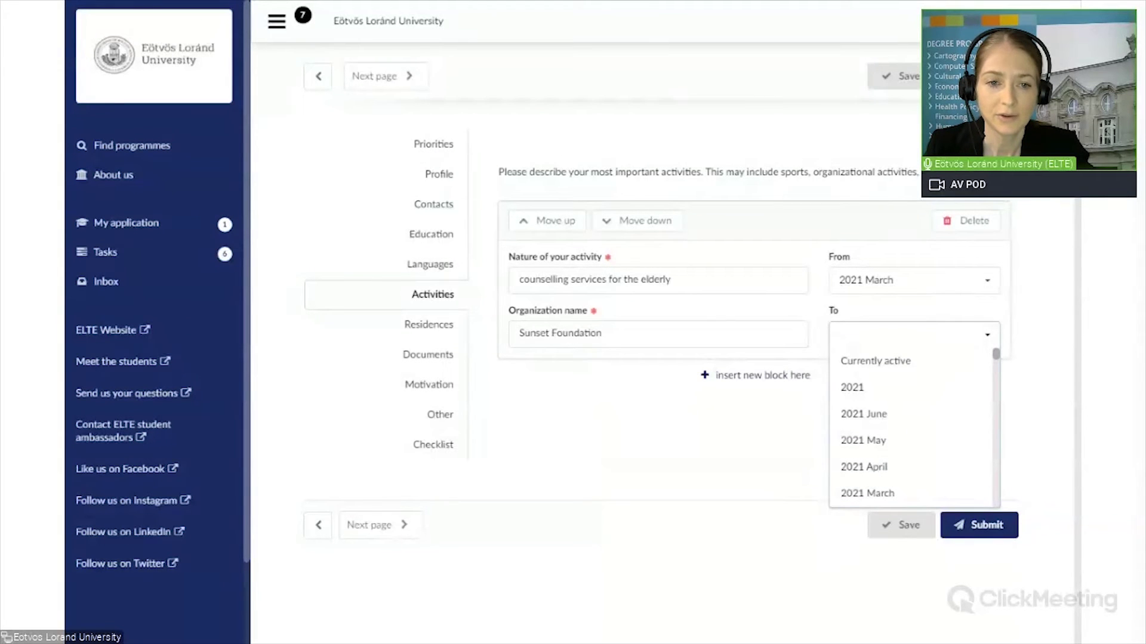
pyautogui.click(895, 361)
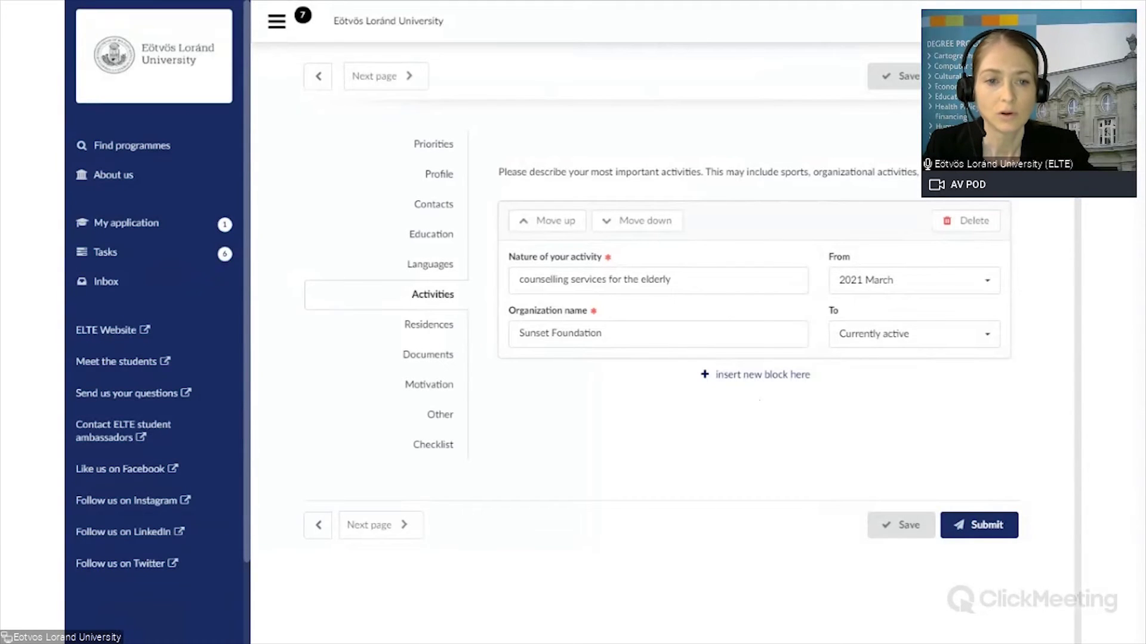
pyautogui.click(749, 376)
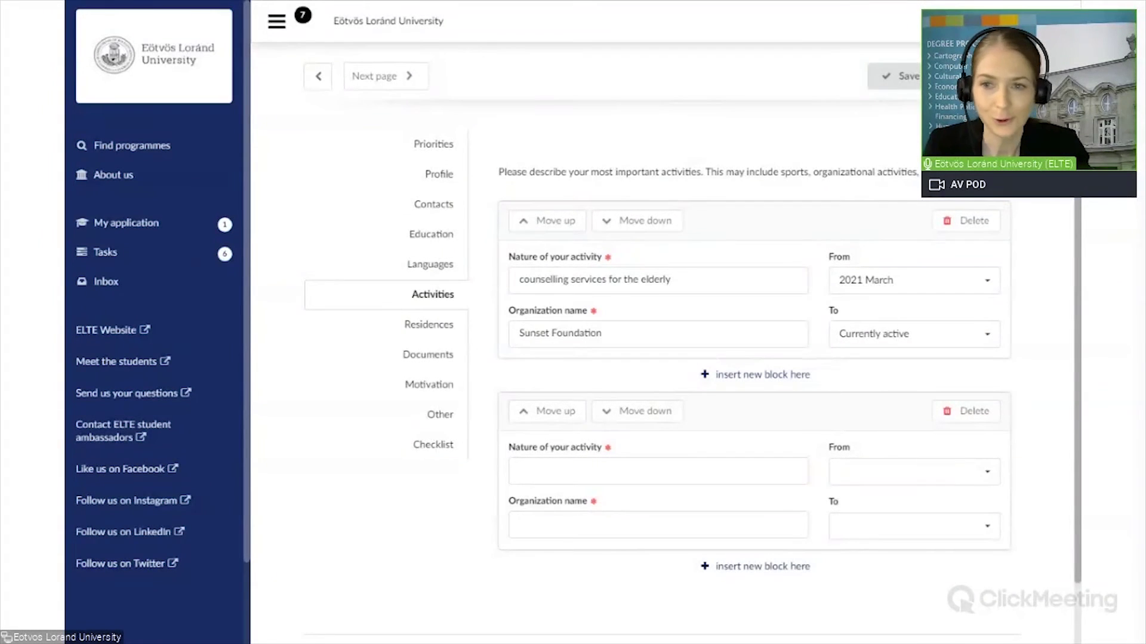
# Step: Enter 'Table tennis team player' at XYZ International School as the second activity
pyautogui.click(520, 471)
pyautogui.write('Table ')
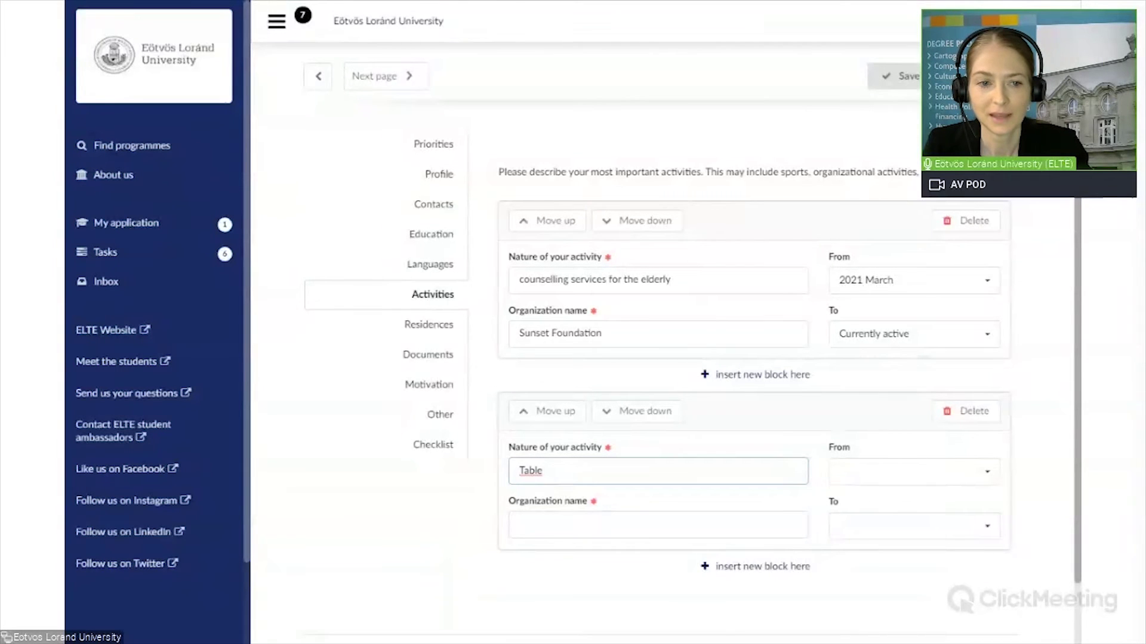
pyautogui.write('tennis te')
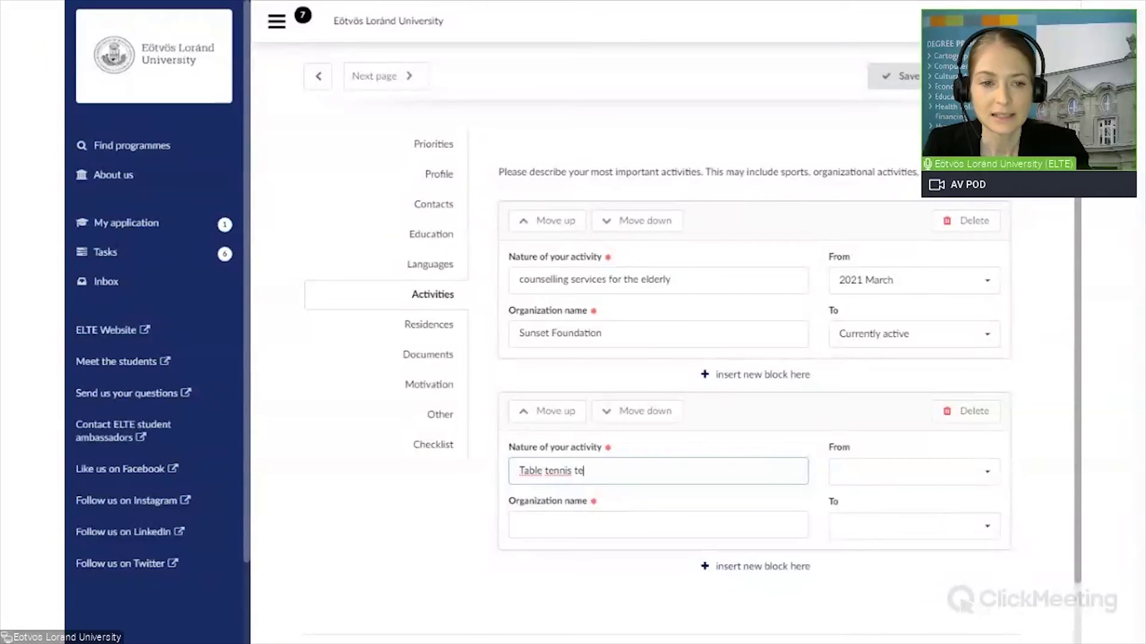
pyautogui.write('am play')
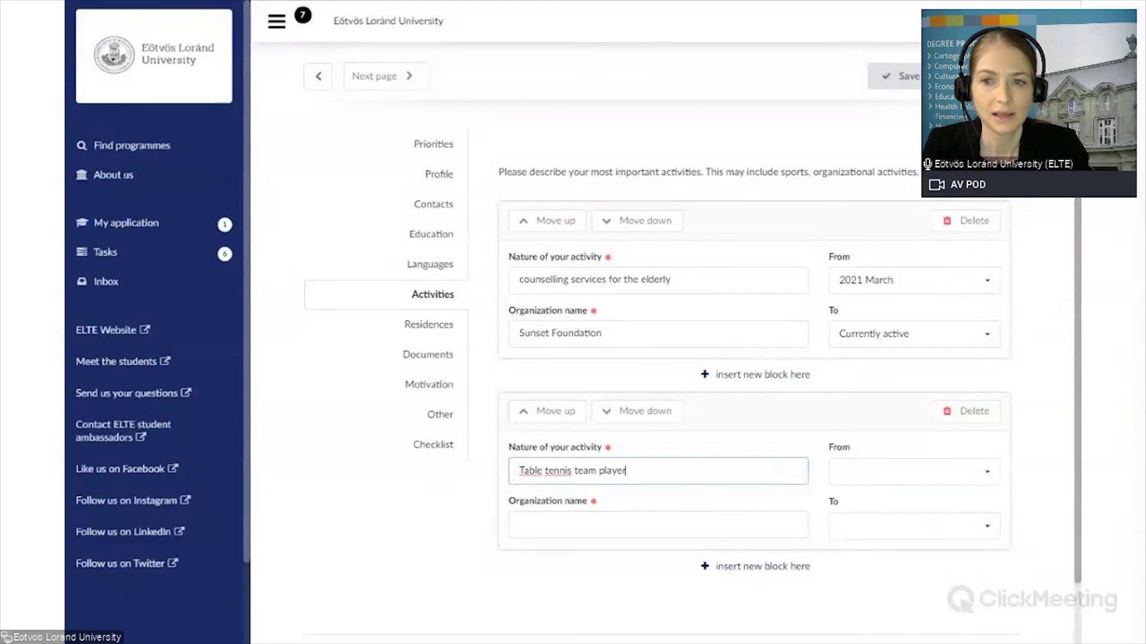
pyautogui.write('er')
pyautogui.click(695, 519)
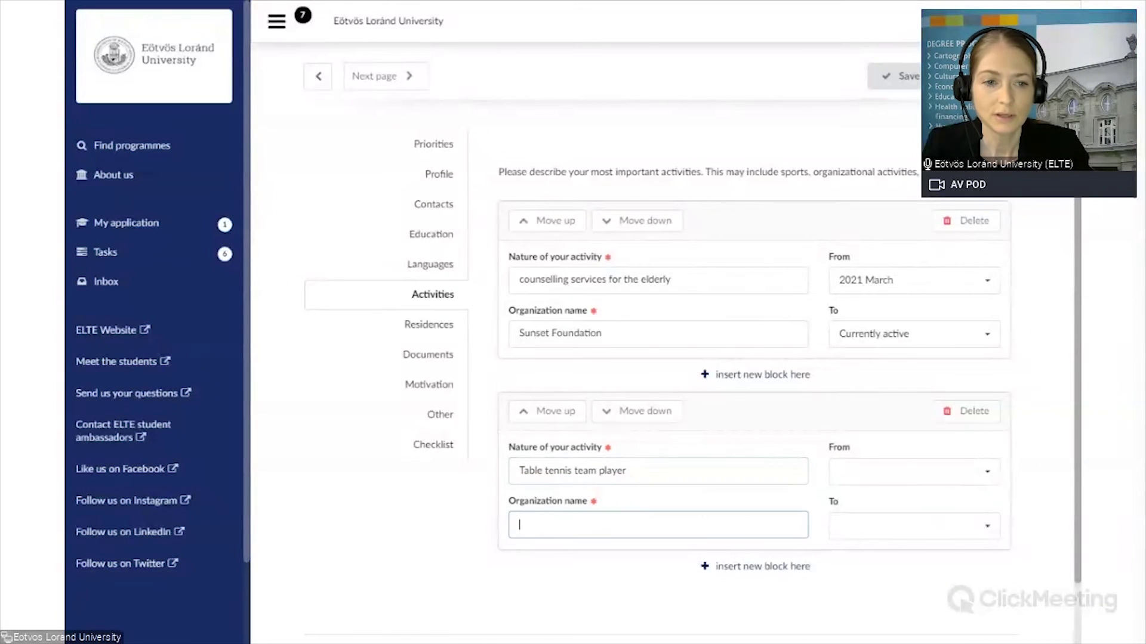
pyautogui.write('XYZ International School')
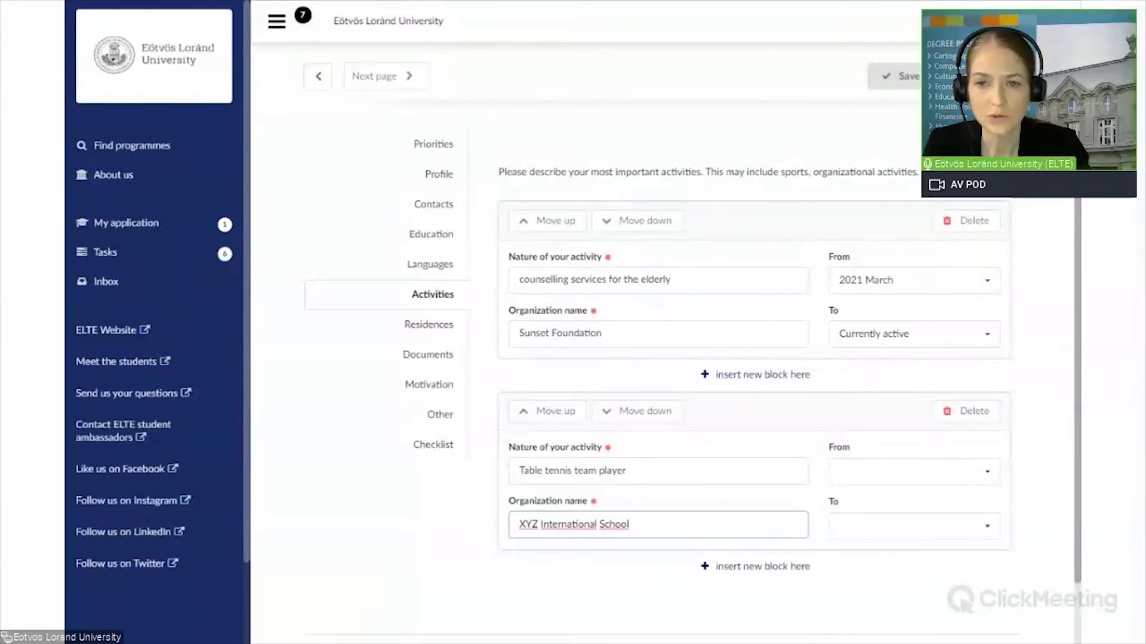
# Step: Date it from 2019 February to Currently active and save the application
pyautogui.click(991, 475)
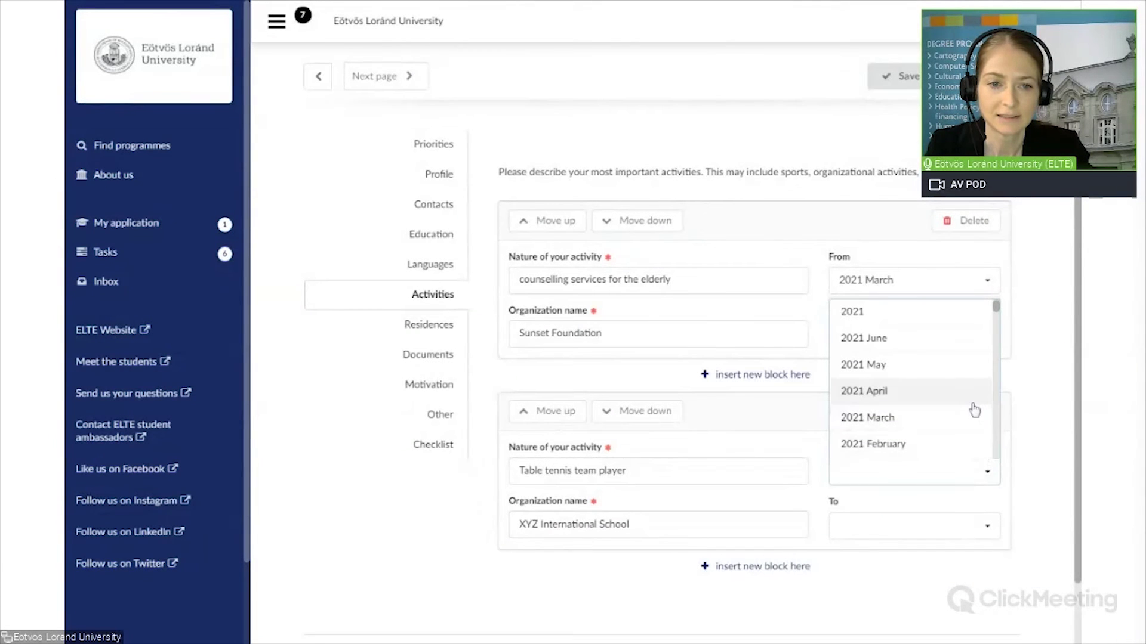
pyautogui.scroll(-5, 974, 410)
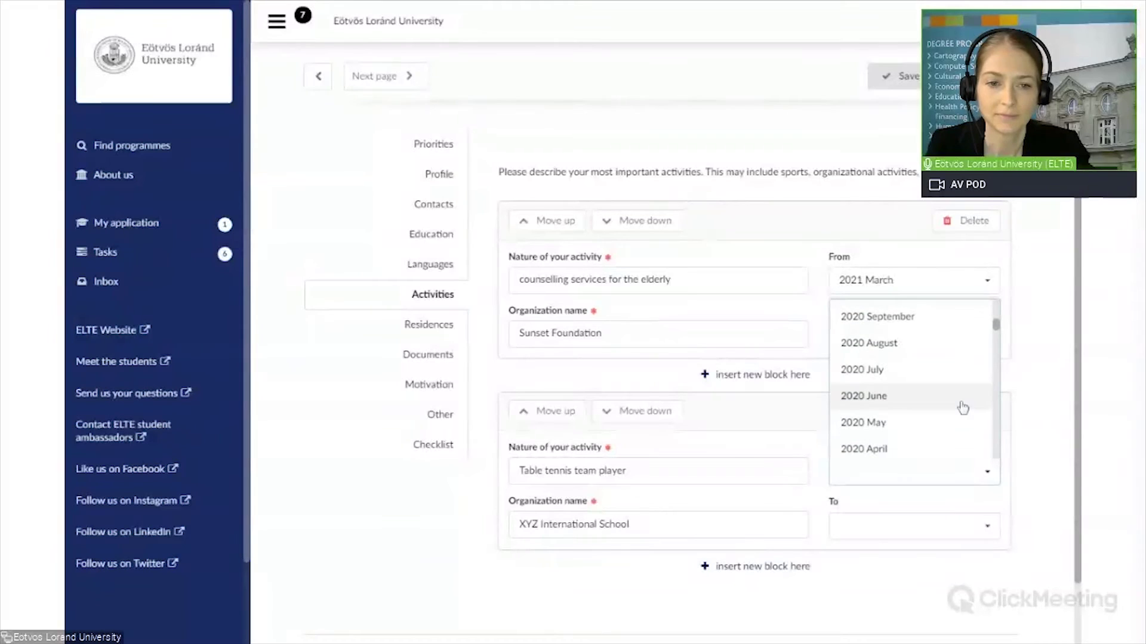
pyautogui.scroll(-5, 958, 405)
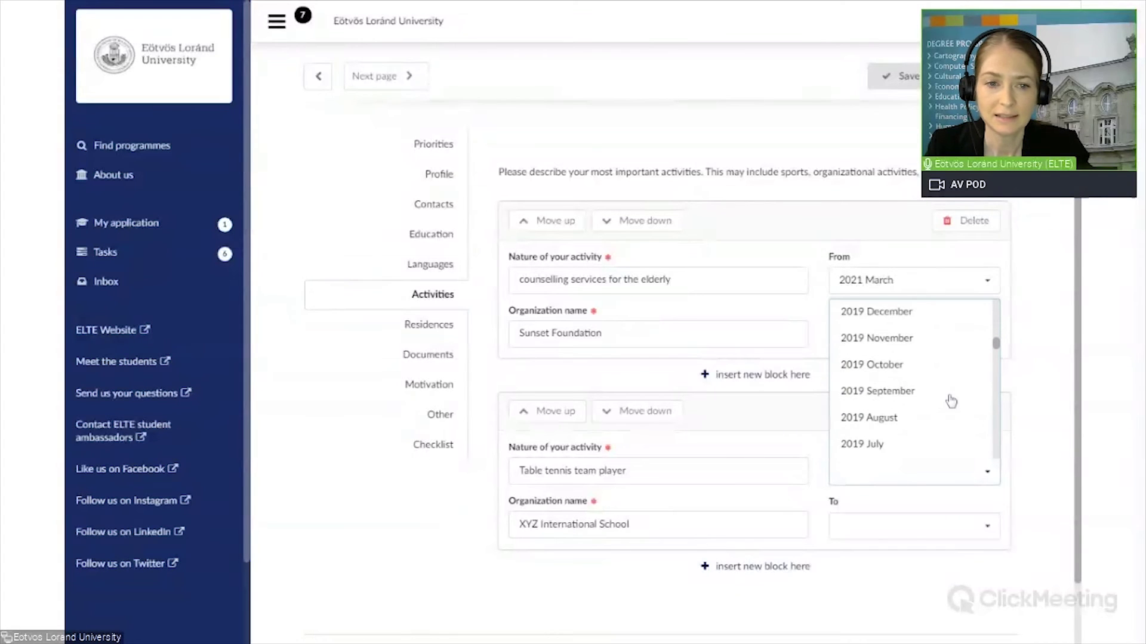
pyautogui.scroll(-2, 949, 401)
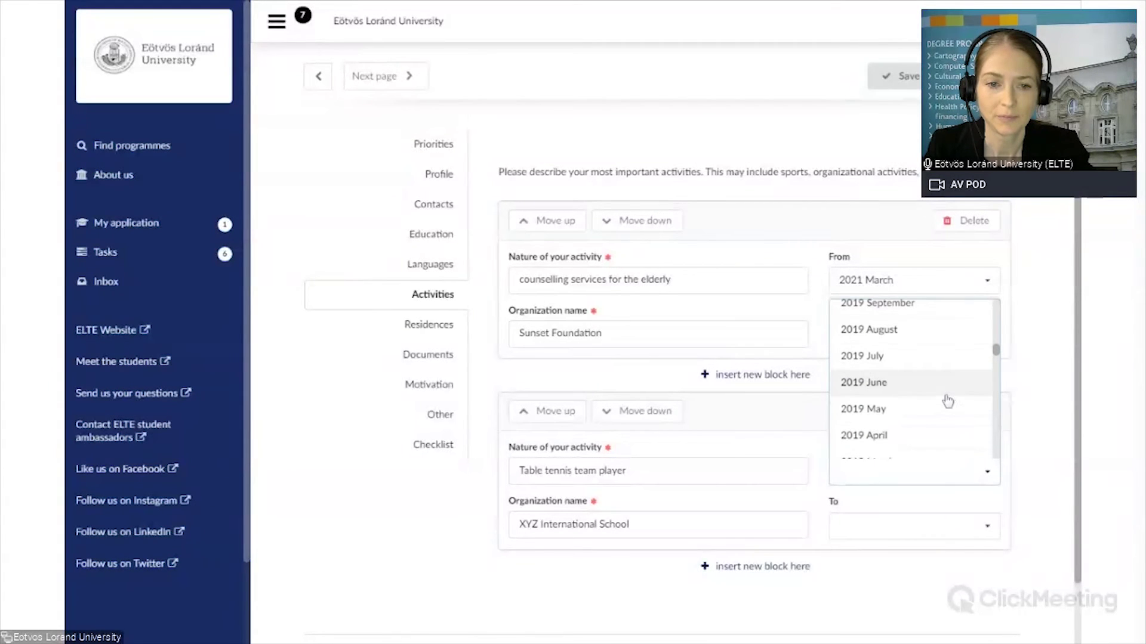
pyautogui.scroll(-2, 938, 401)
pyautogui.click(913, 414)
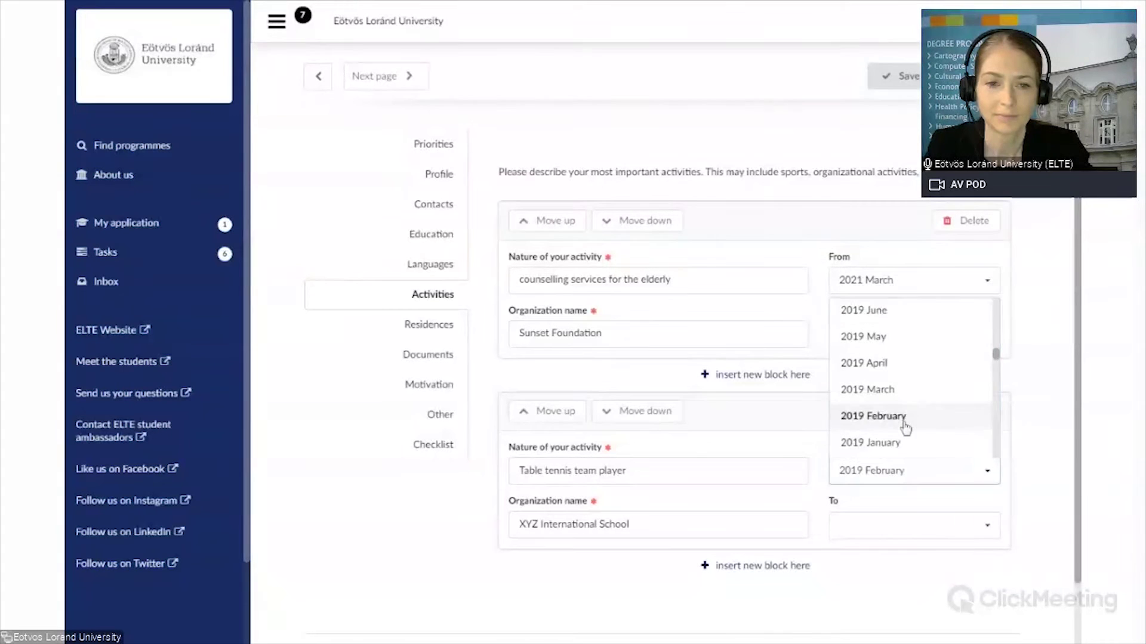
pyautogui.click(992, 530)
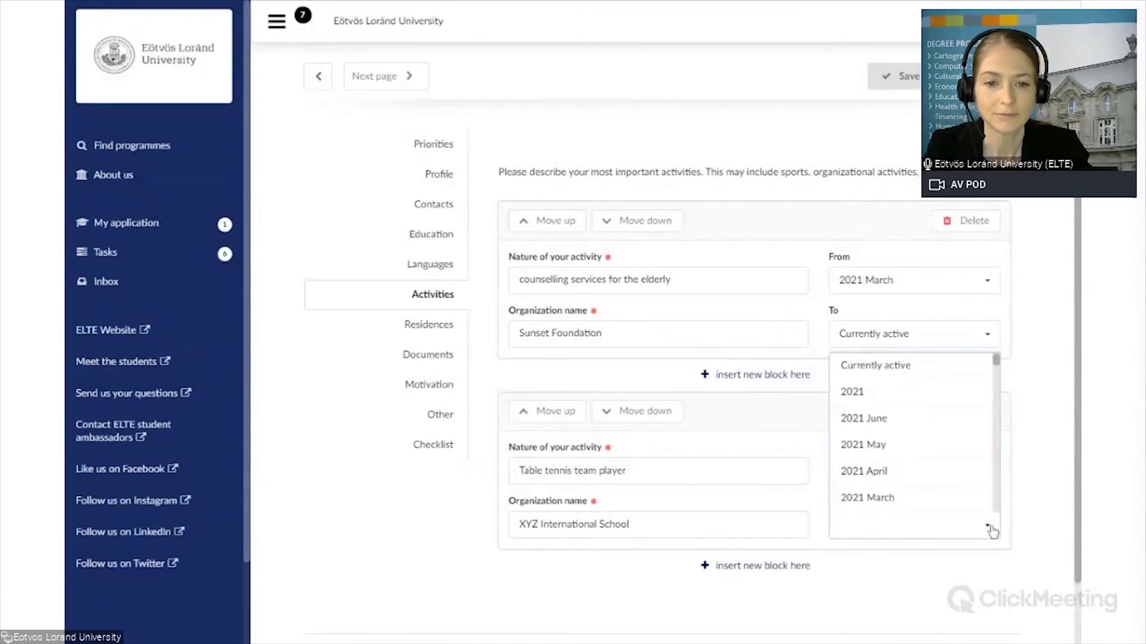
pyautogui.click(900, 365)
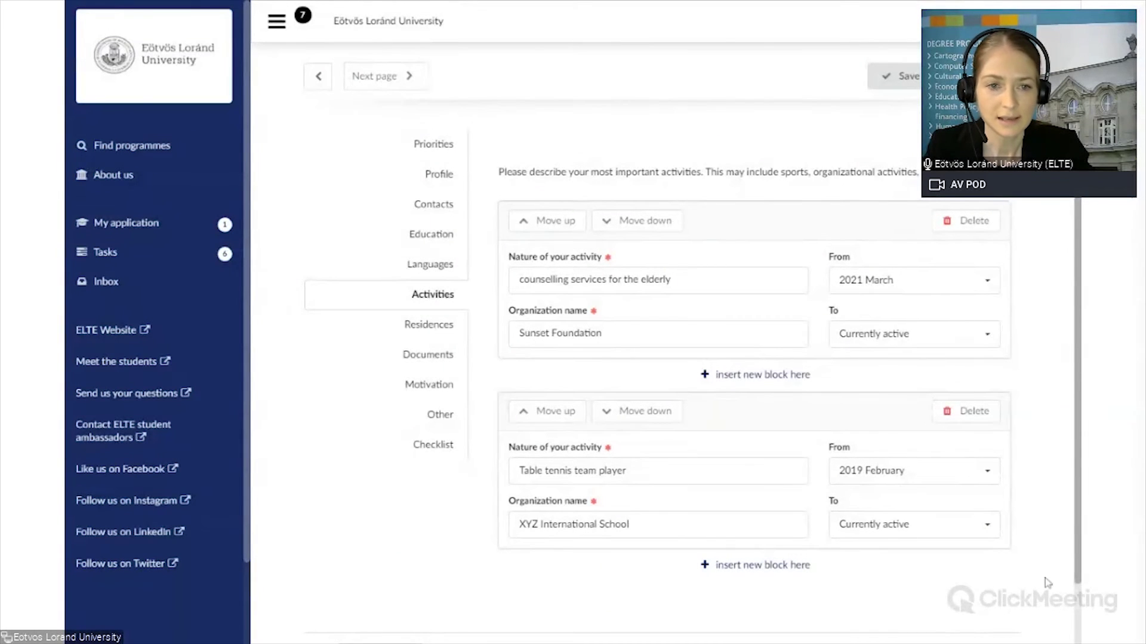
pyautogui.scroll(-2, 1074, 570)
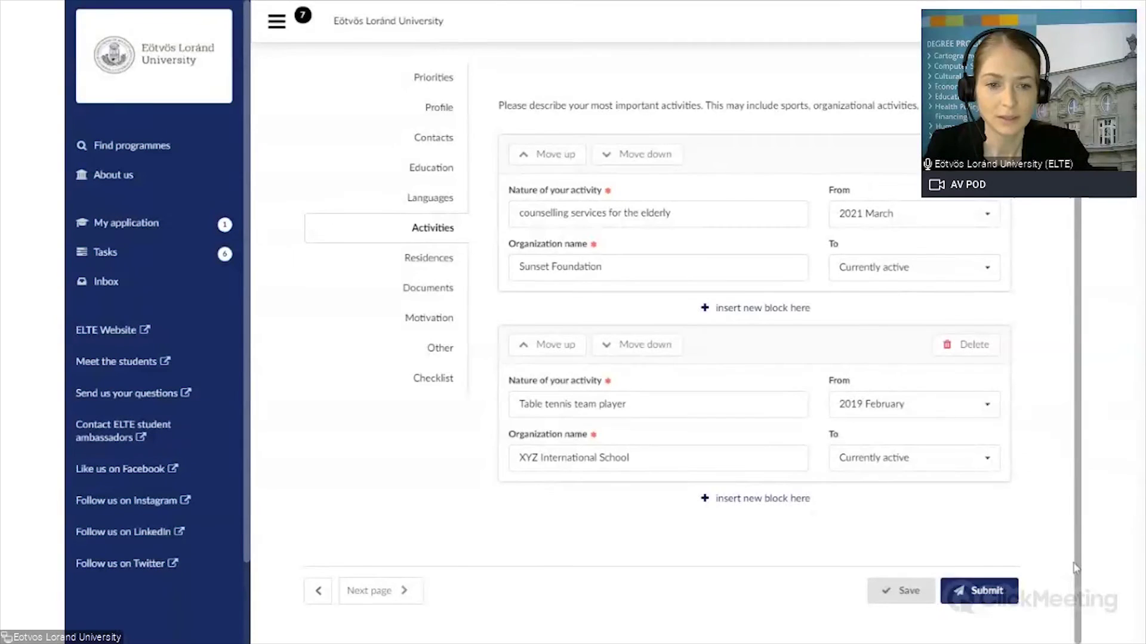
pyautogui.click(902, 592)
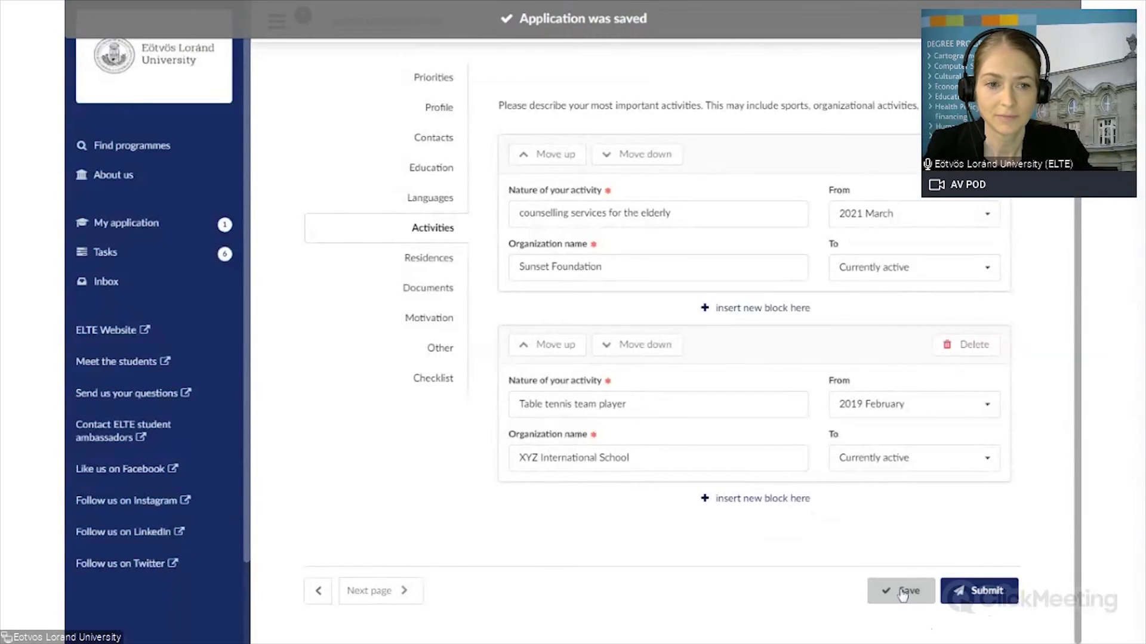
# Step: Move on to the Residences page and add one blank residence entry
pyautogui.click(366, 594)
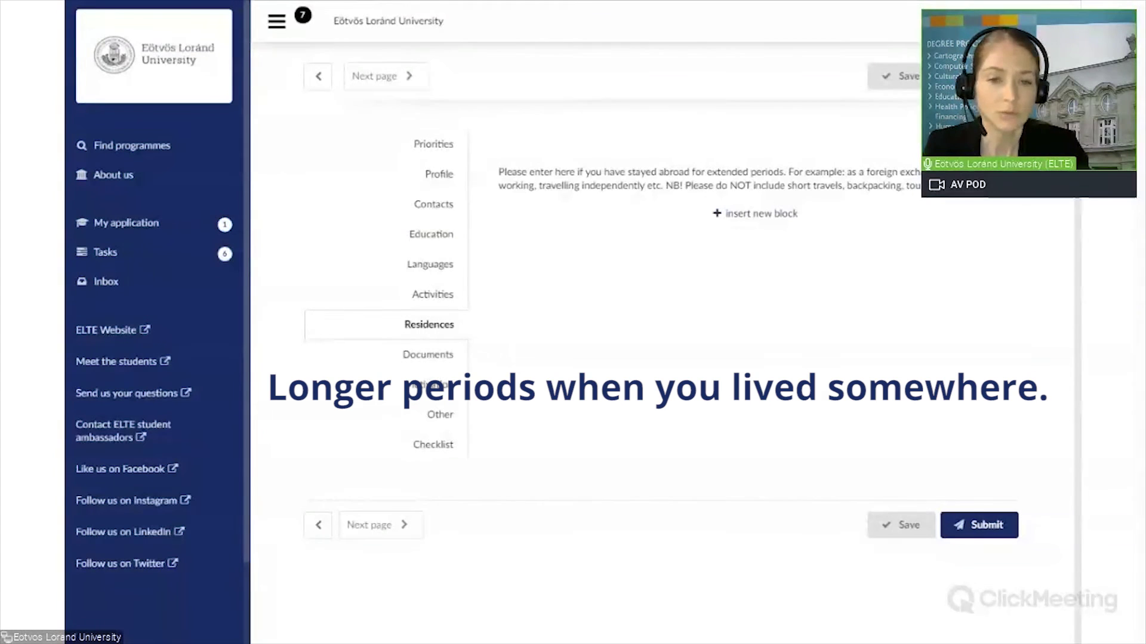
pyautogui.click(762, 221)
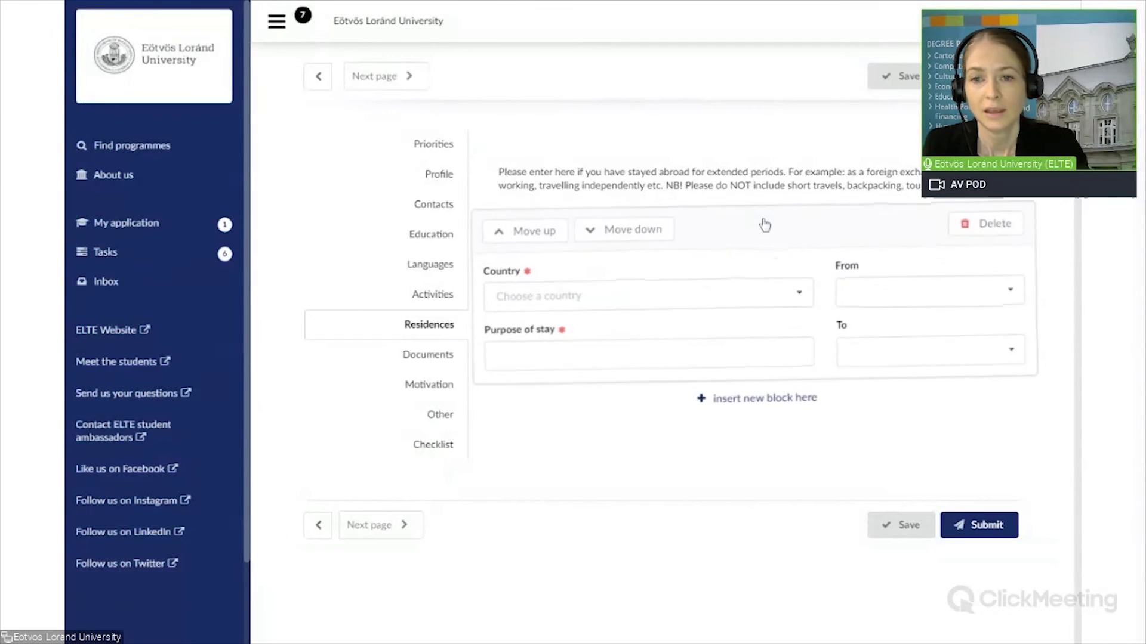
# Step: Set the residence country to Hungary with purpose of stay 'Scholarship'
pyautogui.click(656, 293)
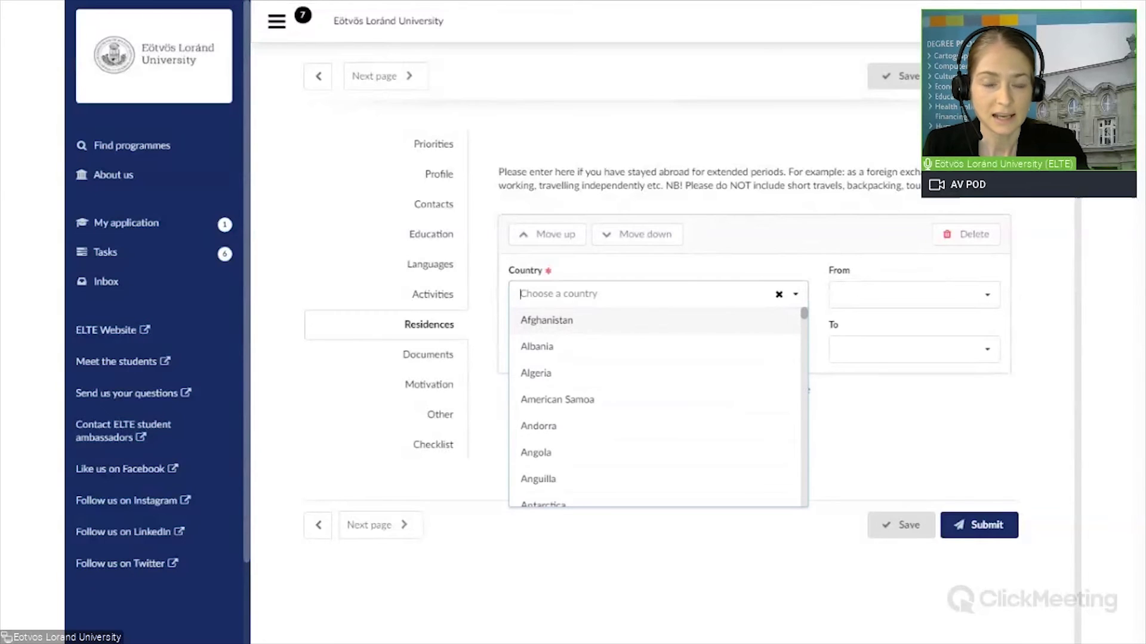
pyautogui.write('Hung')
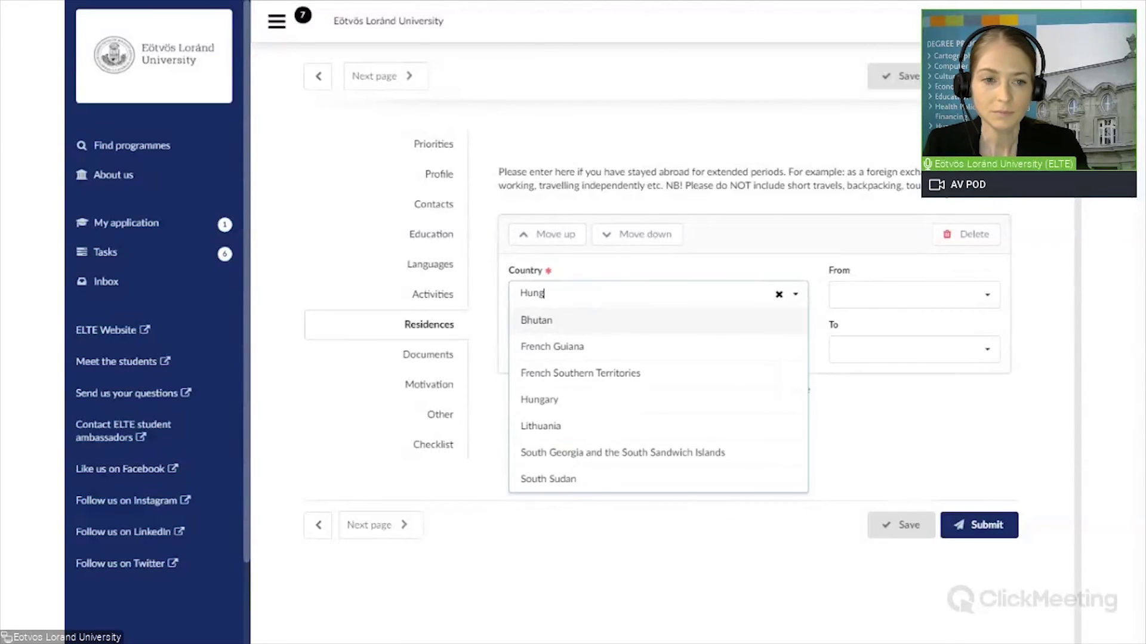
pyautogui.write('ary')
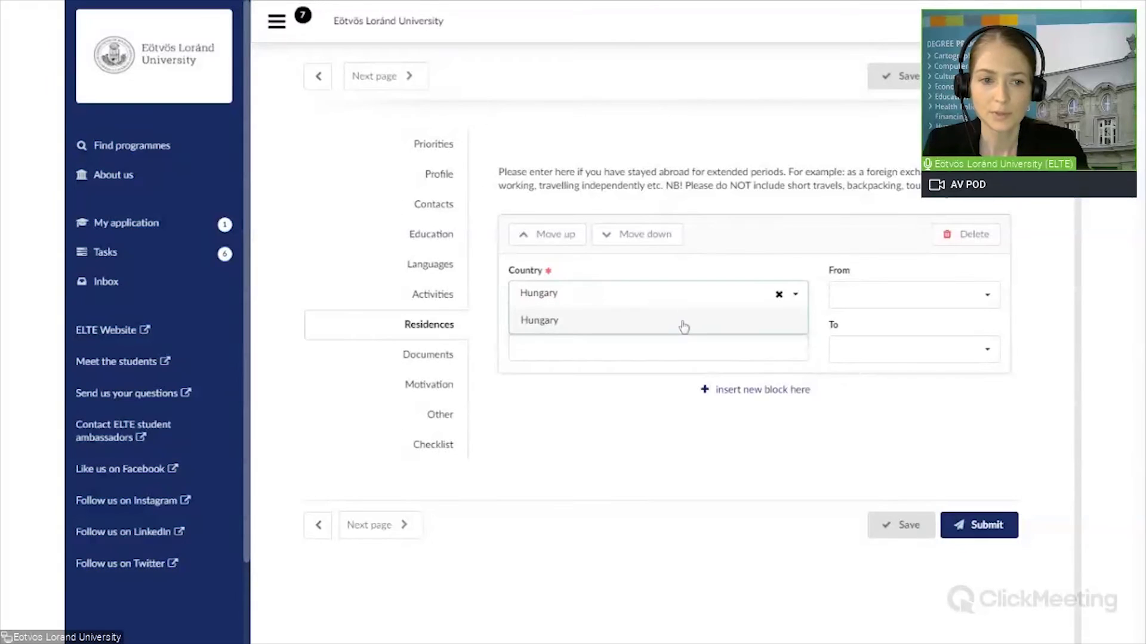
pyautogui.click(684, 322)
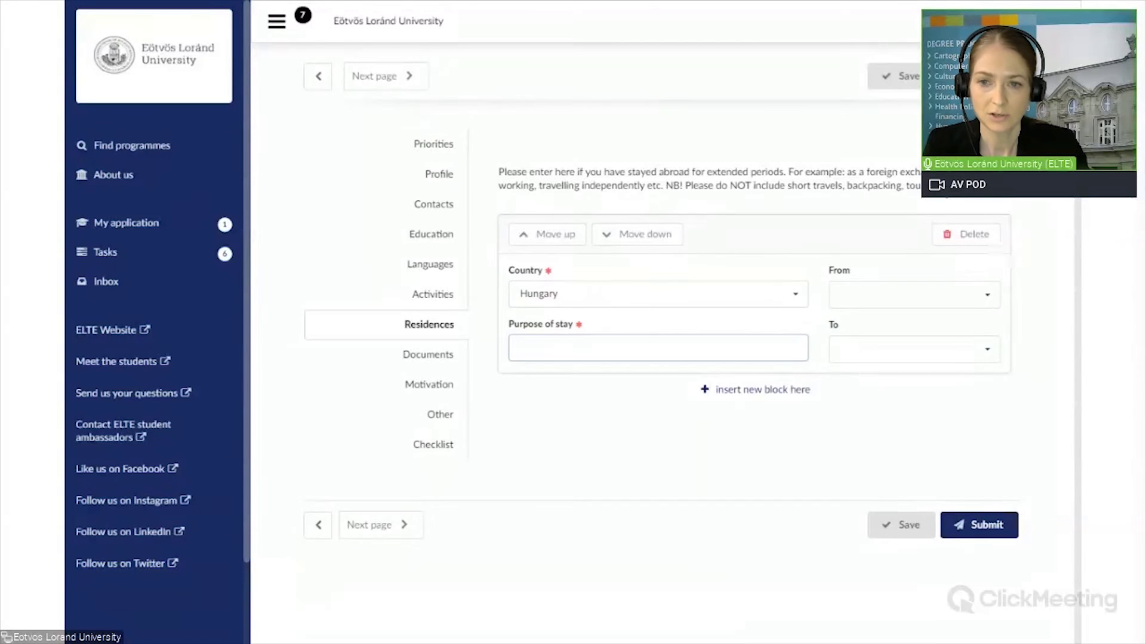
pyautogui.write('Scho')
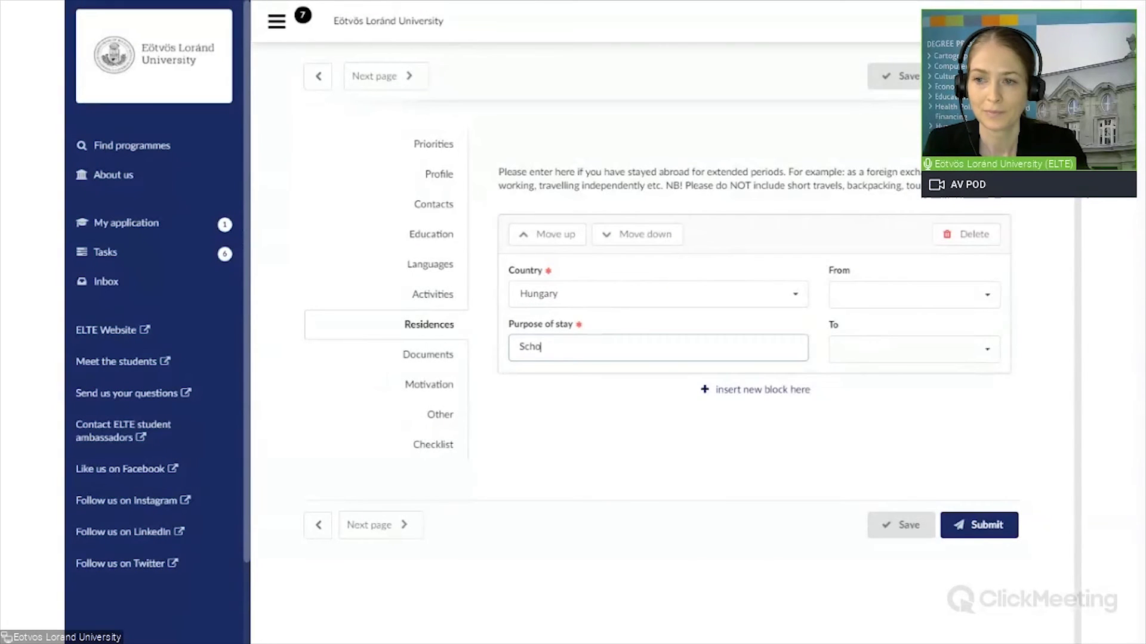
pyautogui.write('larship')
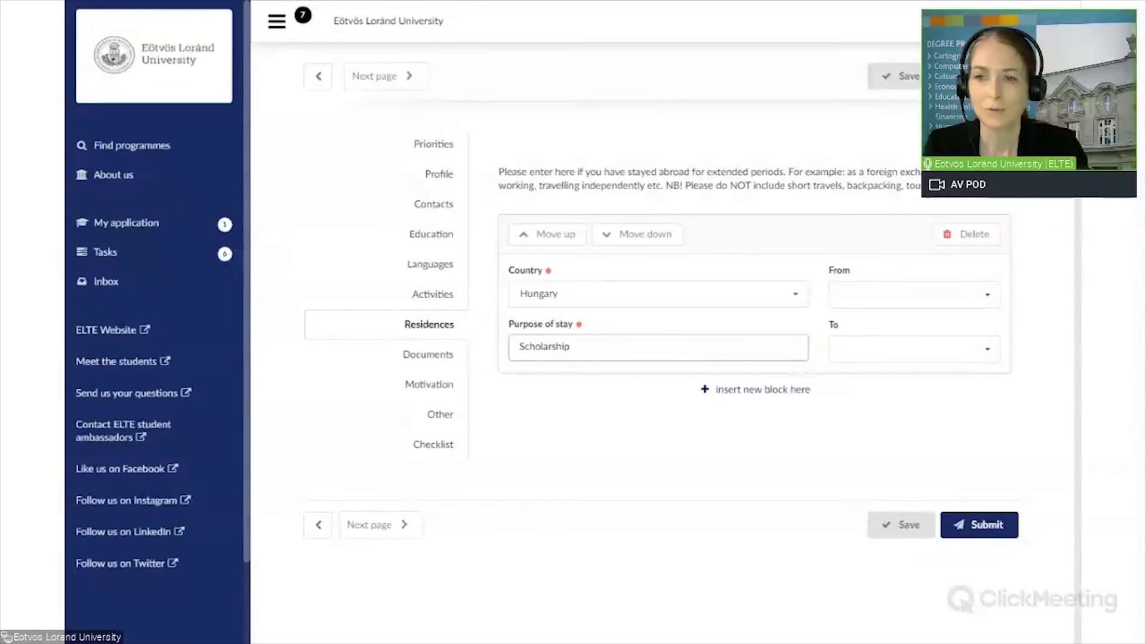
# Step: Date the stay from 2019 to 2020 and save the application
pyautogui.click(935, 302)
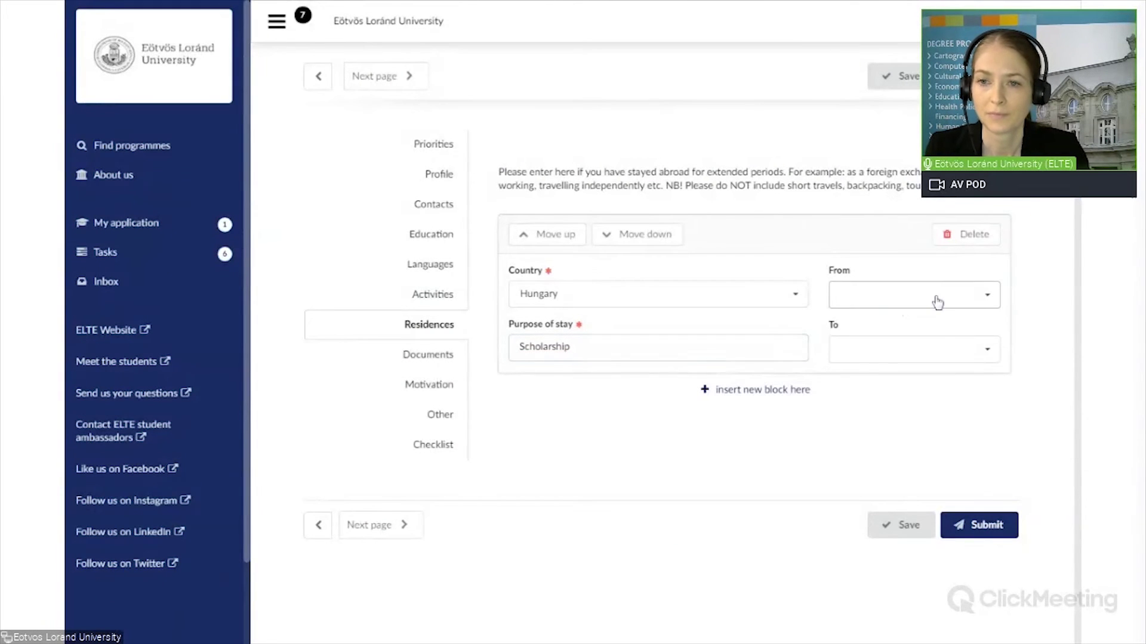
pyautogui.scroll(-5, 952, 356)
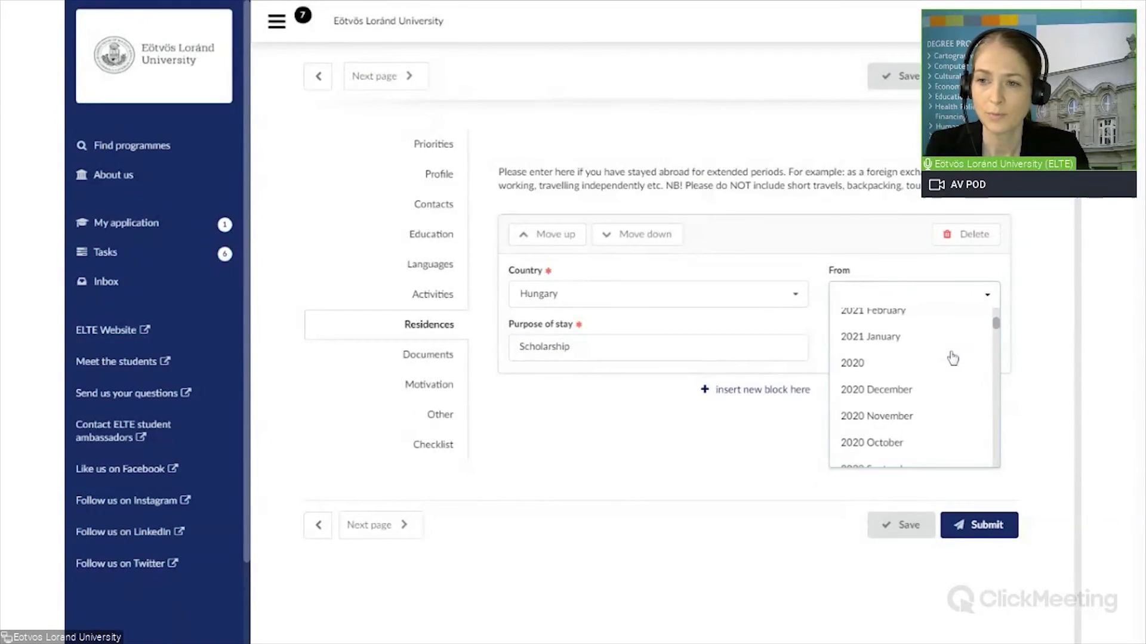
pyautogui.scroll(-5, 951, 358)
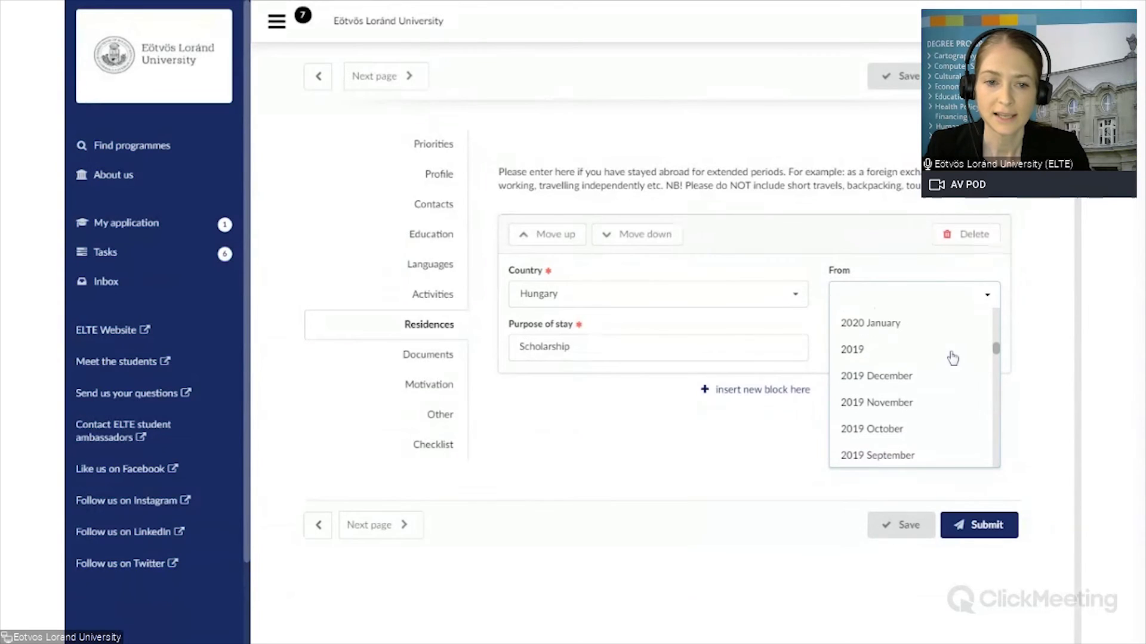
pyautogui.click(904, 352)
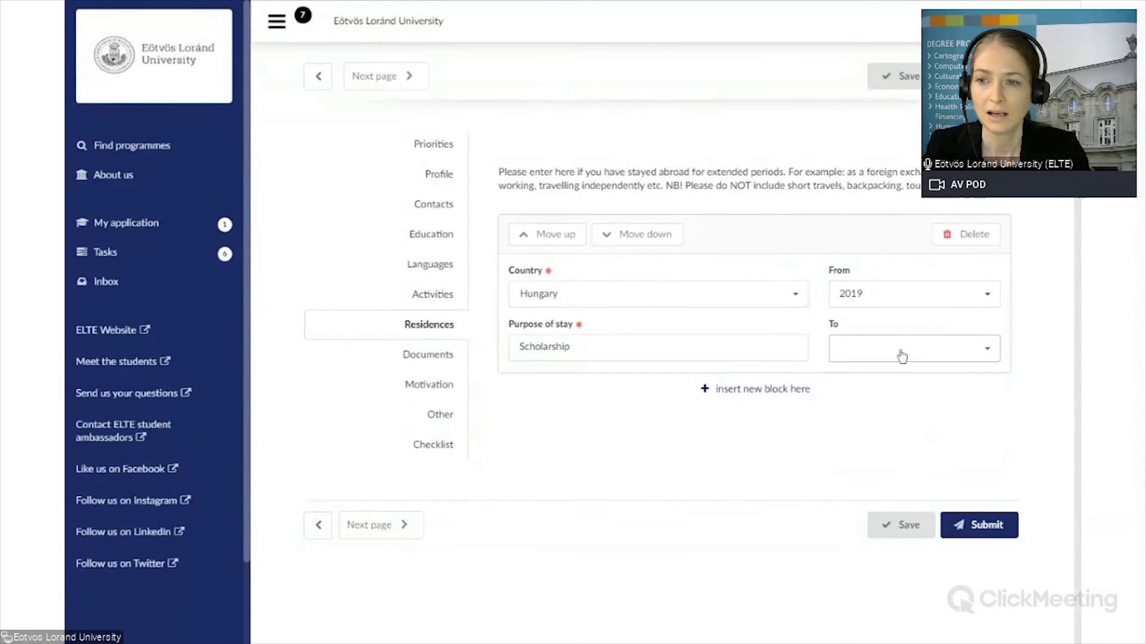
pyautogui.click(902, 356)
pyautogui.scroll(-3, 883, 388)
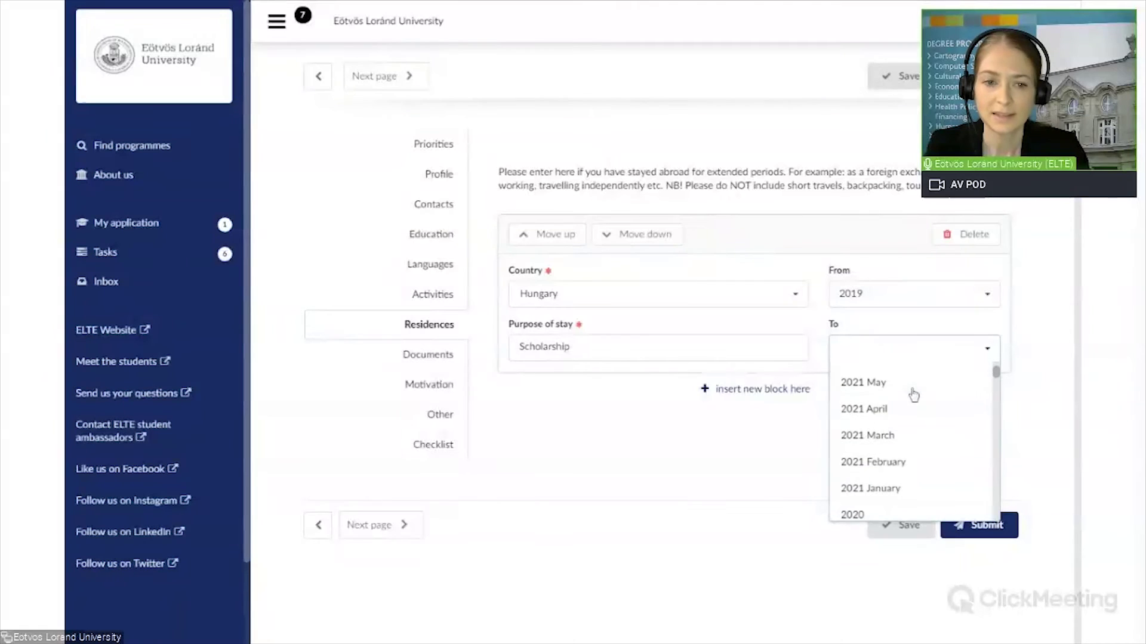
pyautogui.click(889, 515)
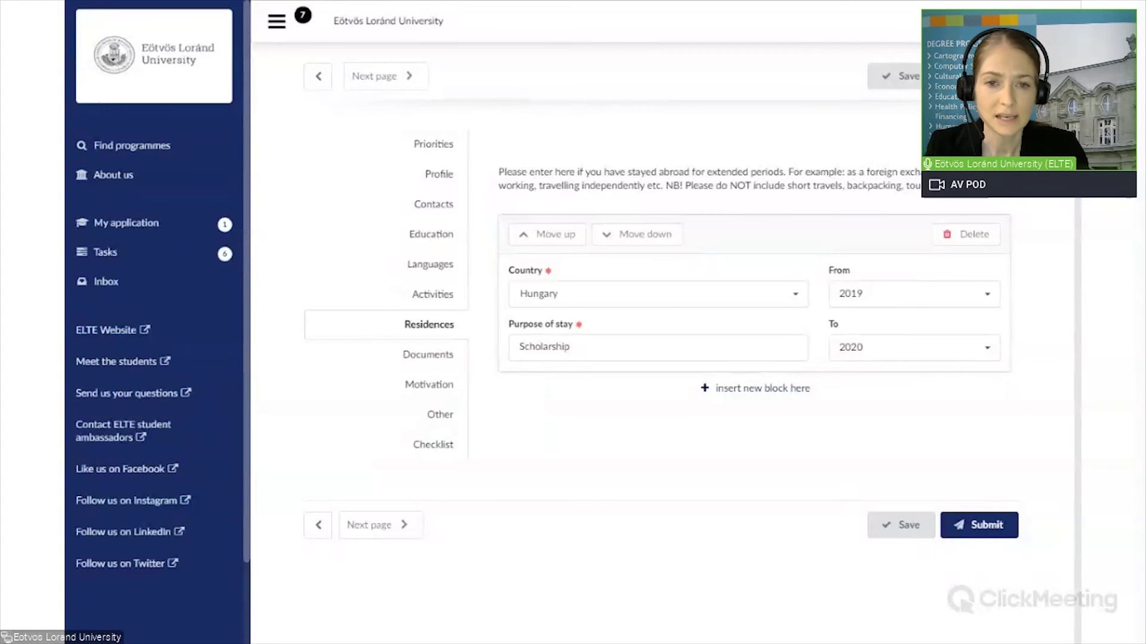
pyautogui.click(897, 524)
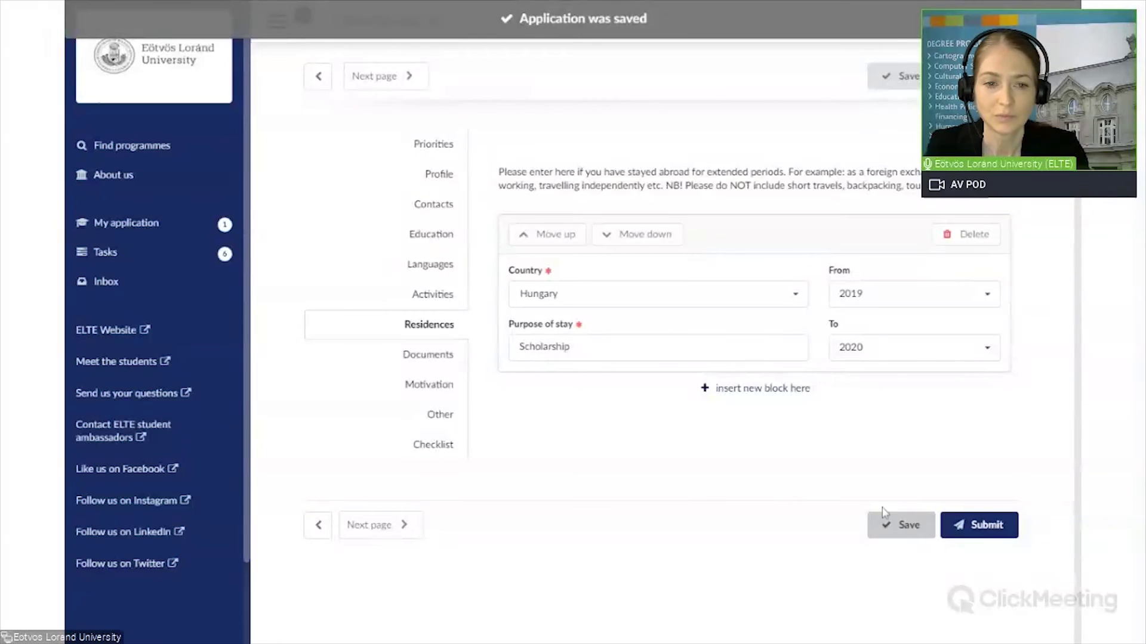
# Step: Advance to the Documents page, upload nothing, and save the application
pyautogui.click(359, 529)
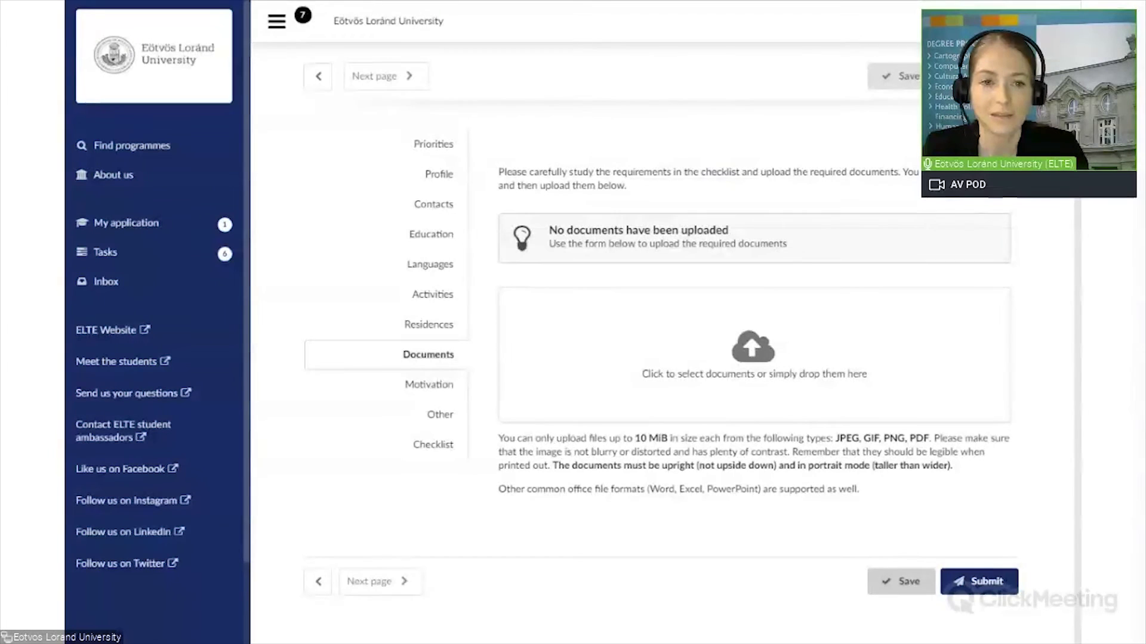
pyautogui.click(897, 581)
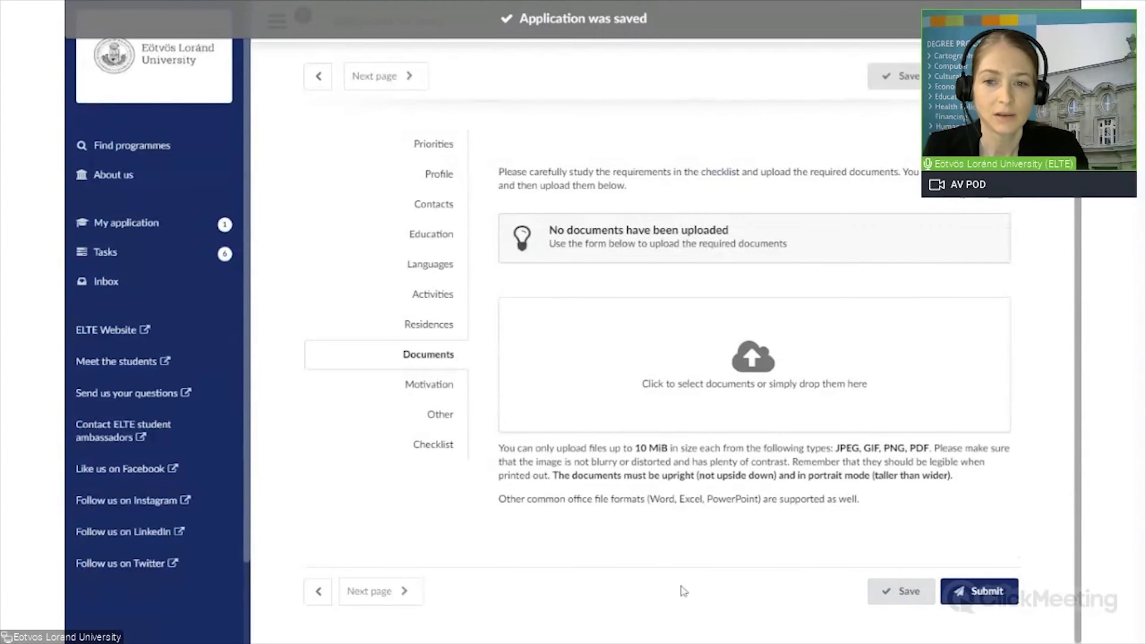
# Step: Paste the 2481-character Psychology BA motivation letter into the Motivation page and save
pyautogui.click(376, 594)
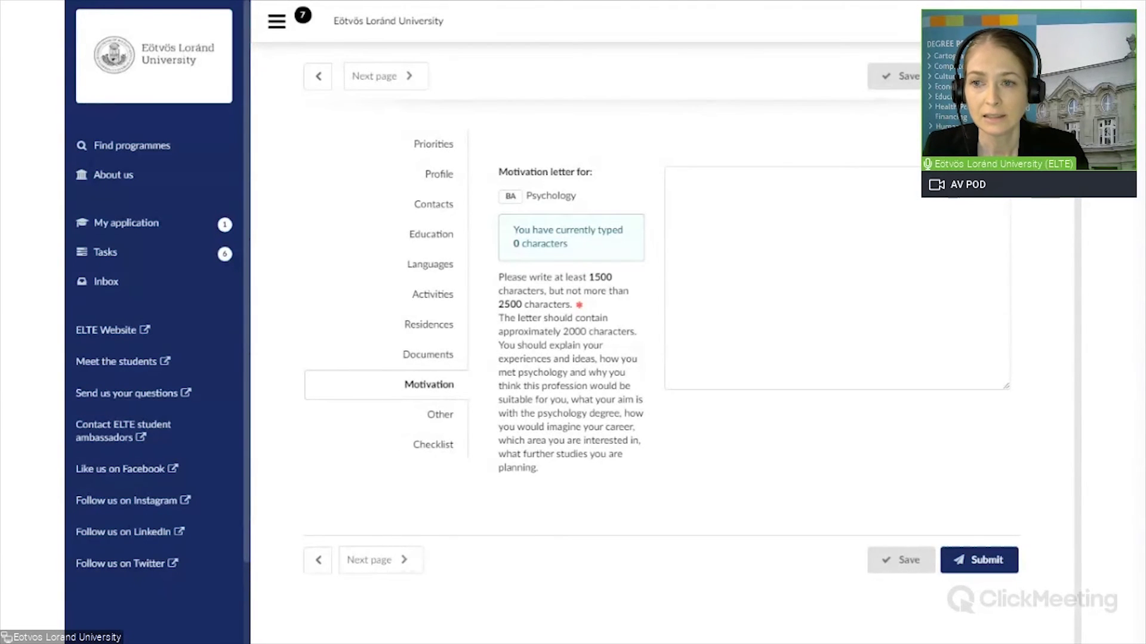
pyautogui.click(671, 177)
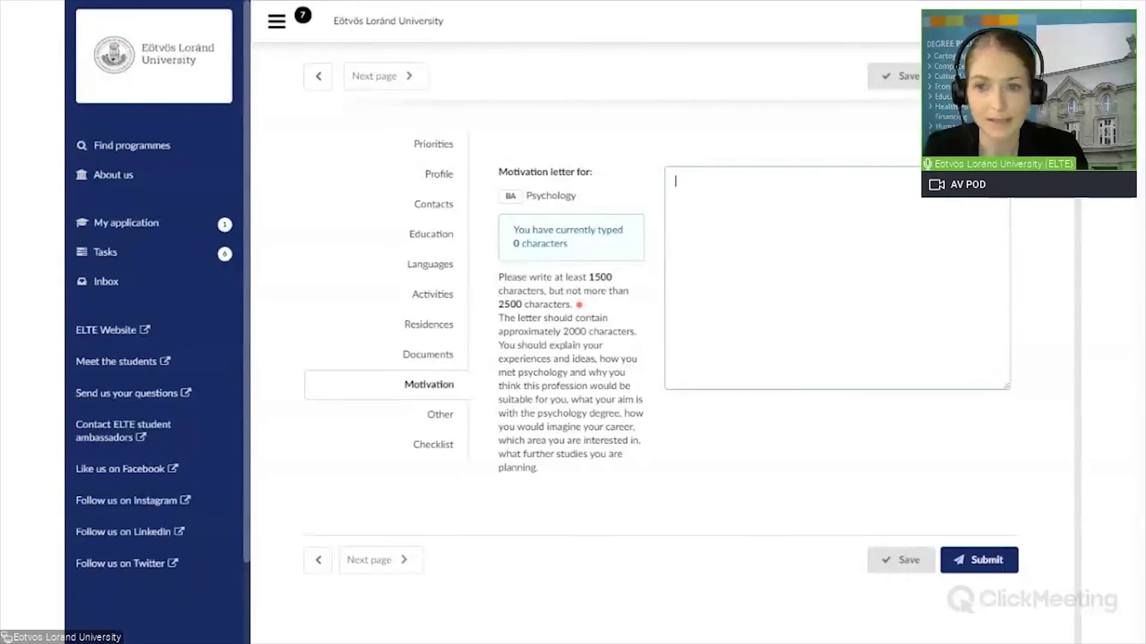
pyautogui.hotkey('ctrl', 'v')
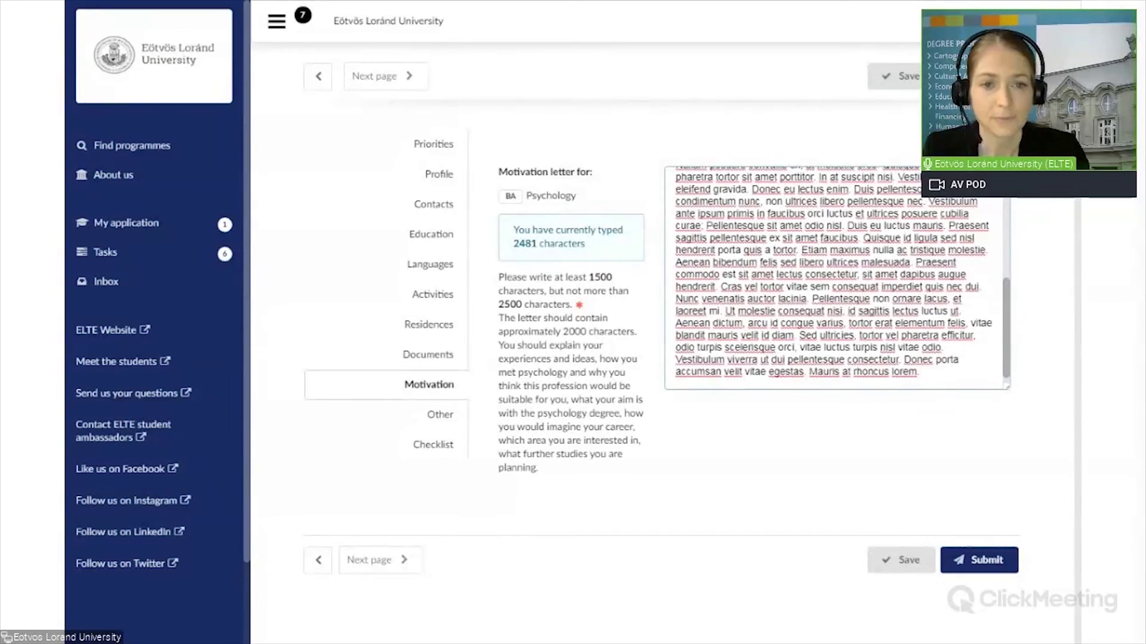
pyautogui.click(891, 564)
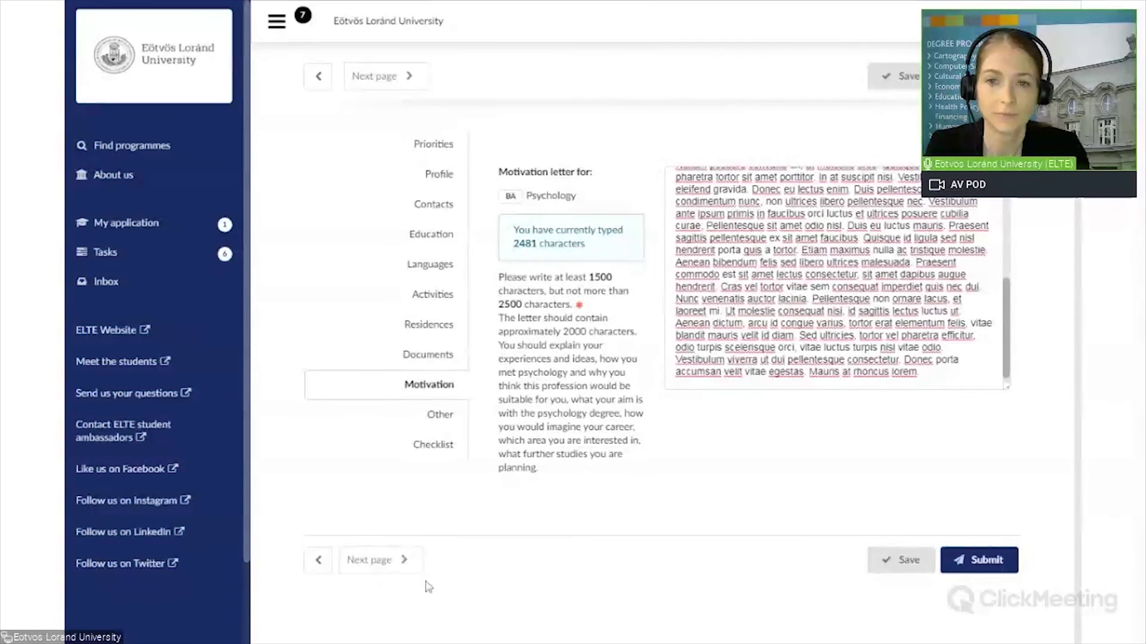
# Step: On the Other page, choose 'From a professor at my school' as information source
pyautogui.click(376, 561)
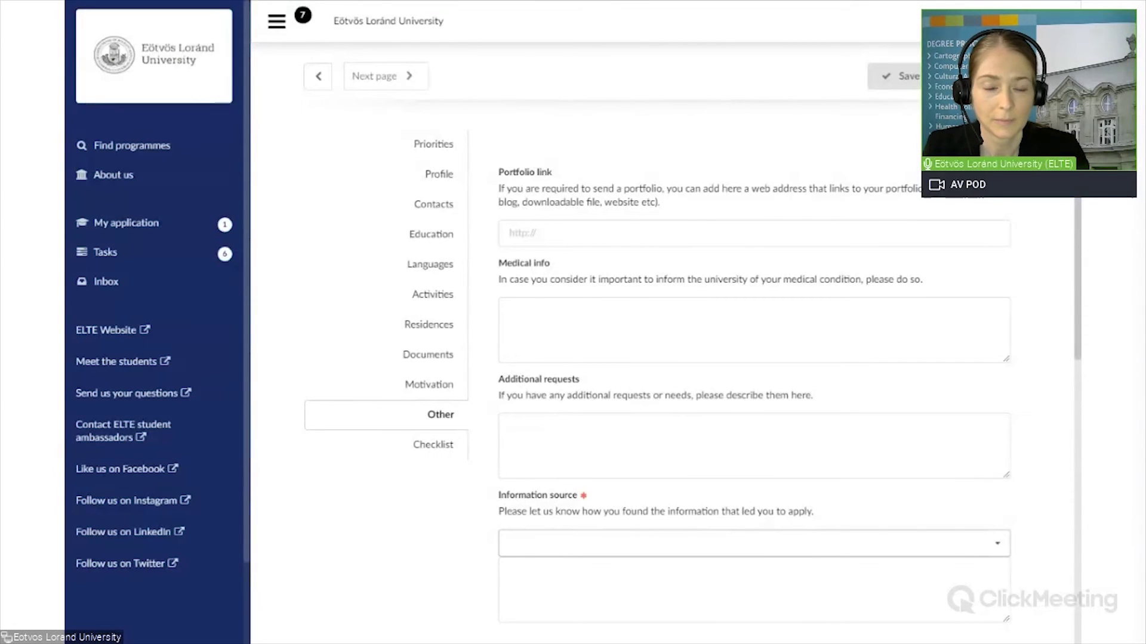
pyautogui.click(545, 551)
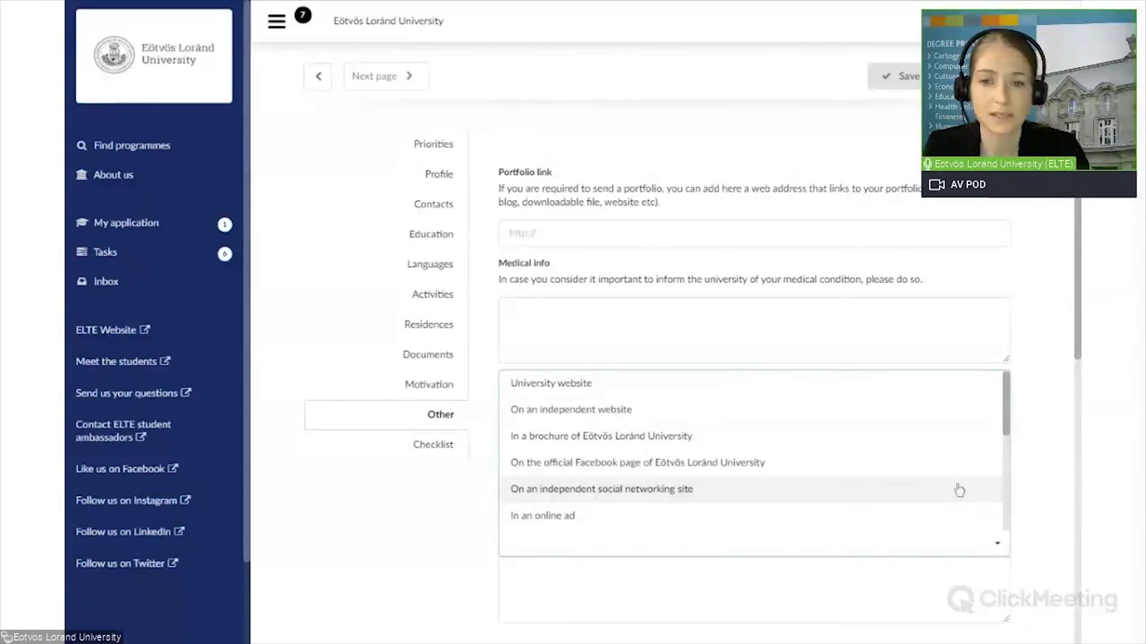
pyautogui.scroll(-3, 1007, 453)
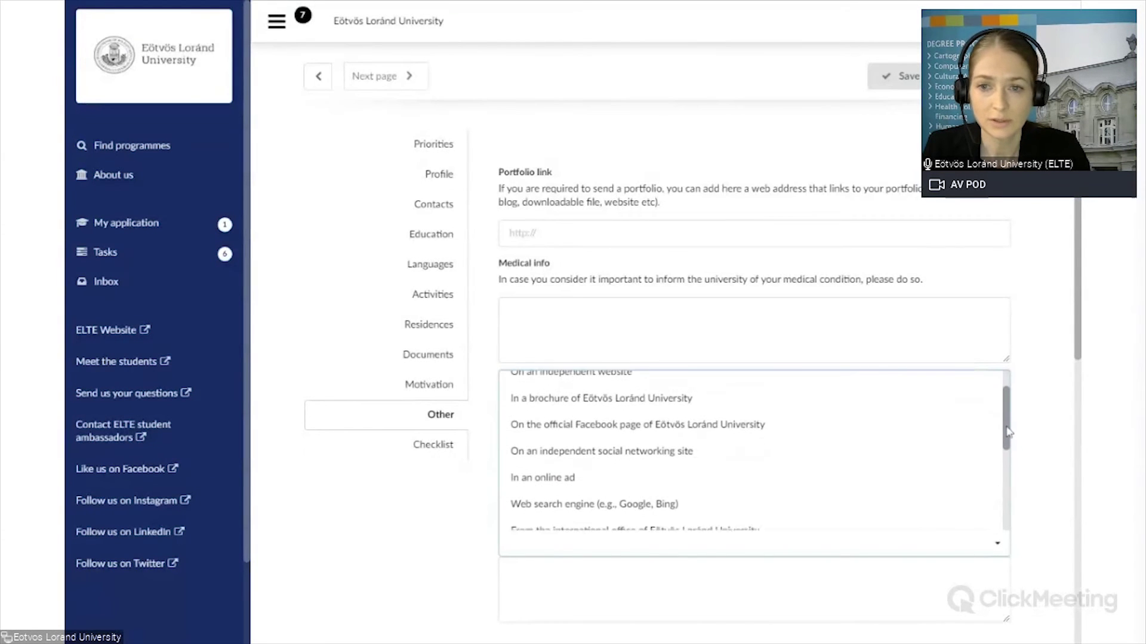
pyautogui.scroll(-3, 1008, 453)
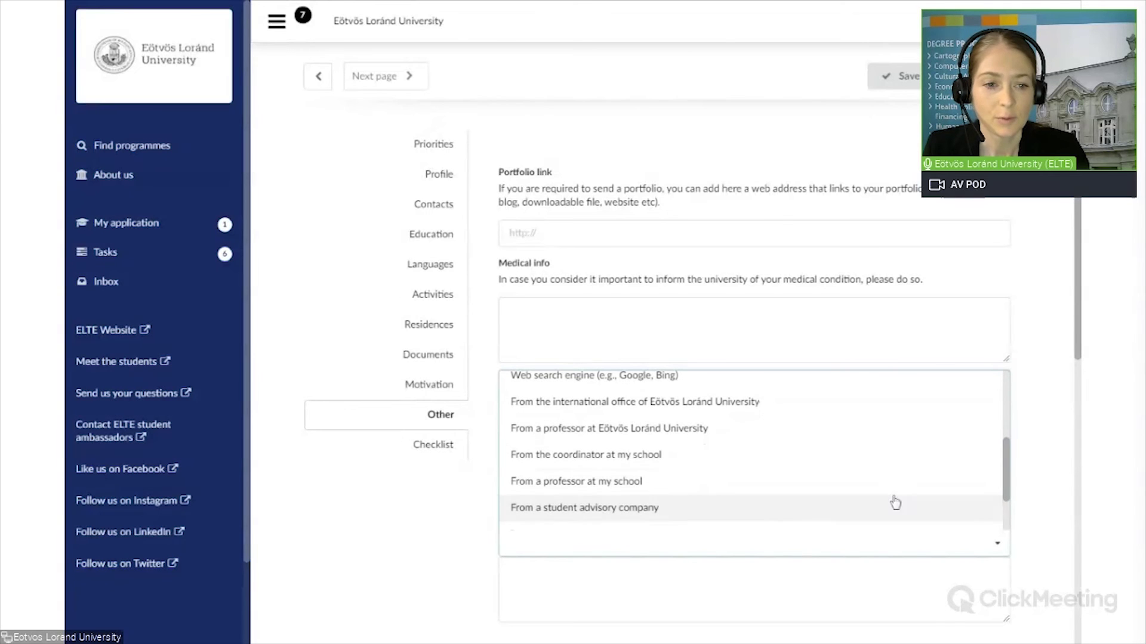
pyautogui.click(583, 482)
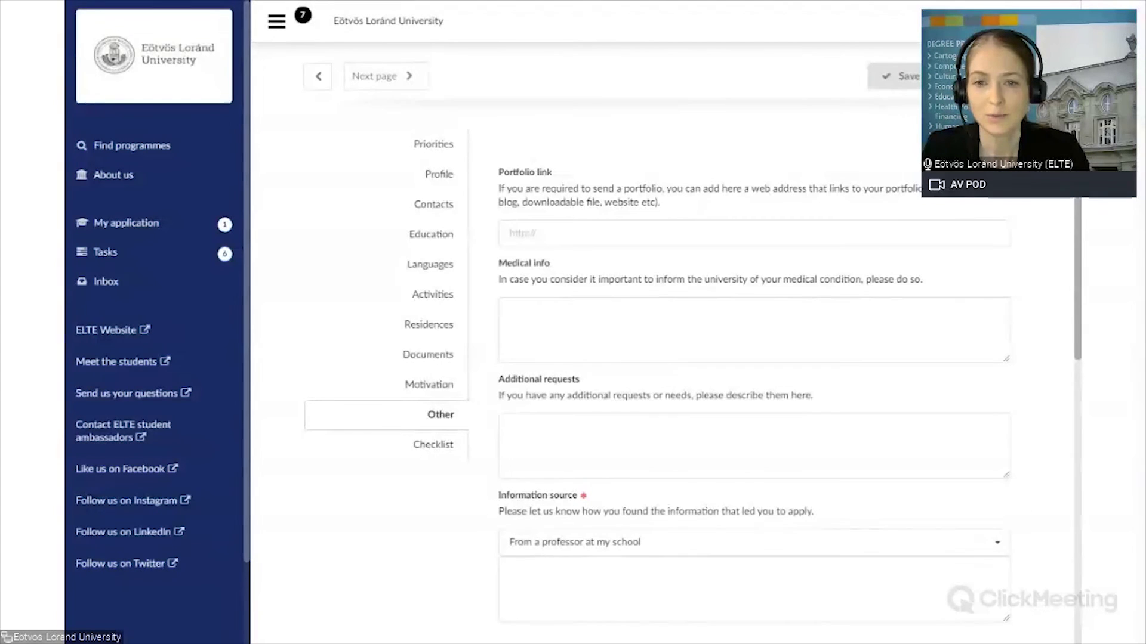
pyautogui.scroll(-5, 1047, 527)
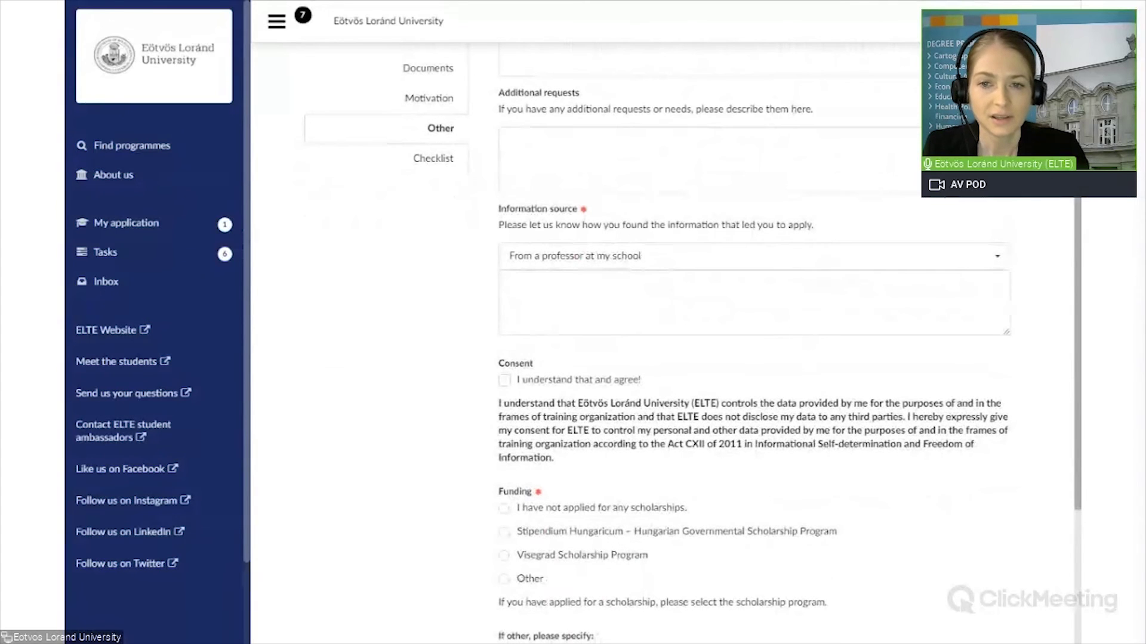
# Step: Give data consent and select 'I have not applied for any scholarships.' for funding
pyautogui.scroll(-2, 1075, 503)
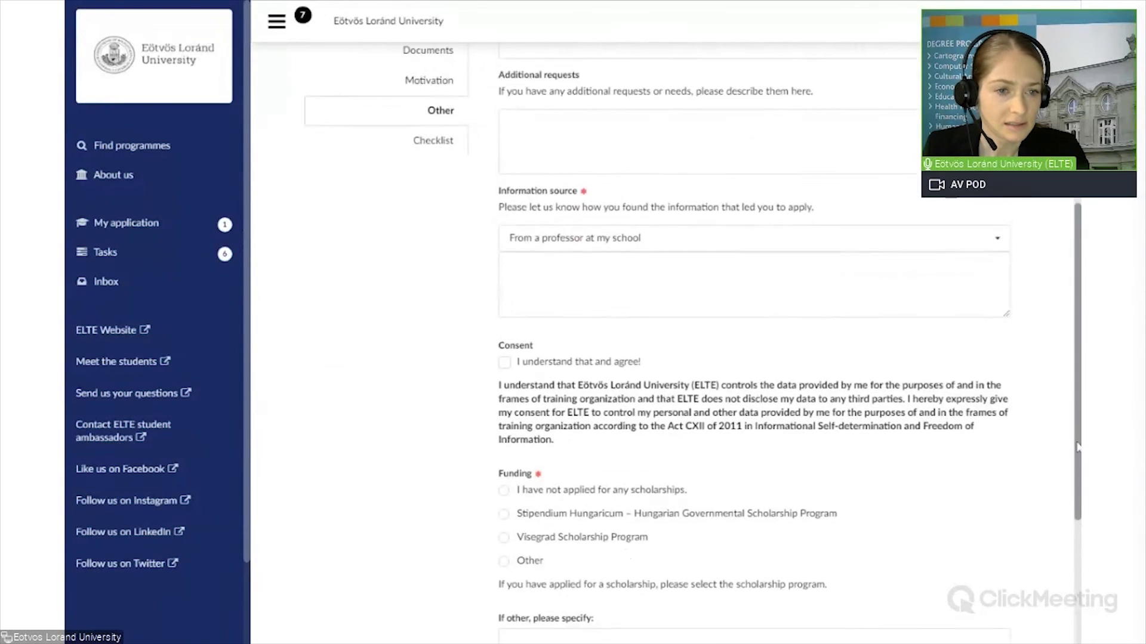
pyautogui.scroll(-1, 1076, 503)
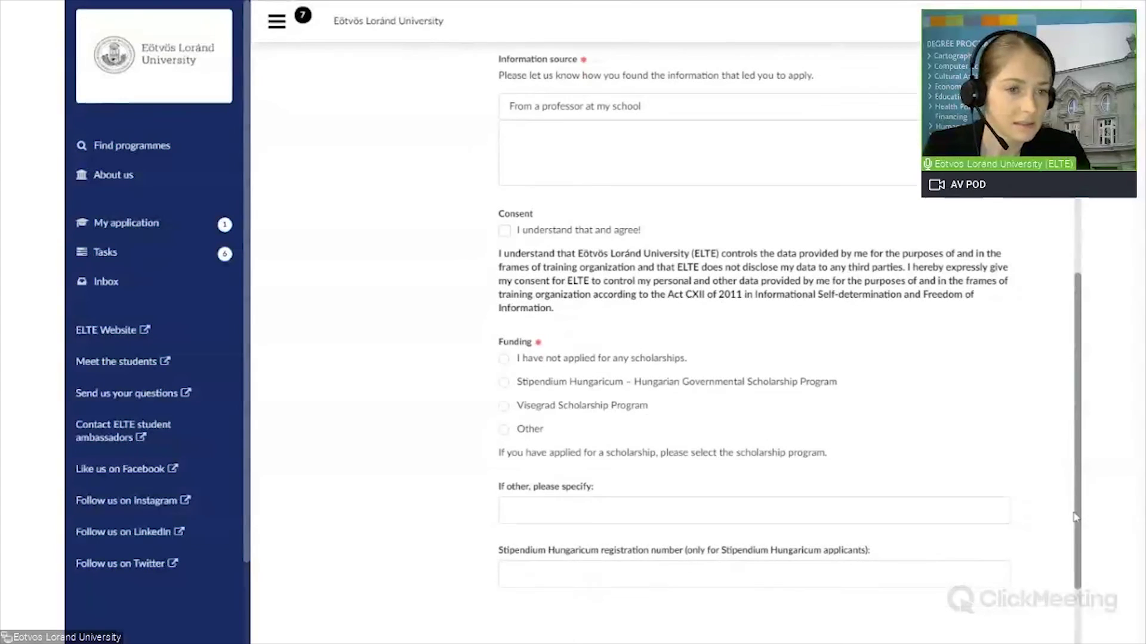
pyautogui.click(504, 199)
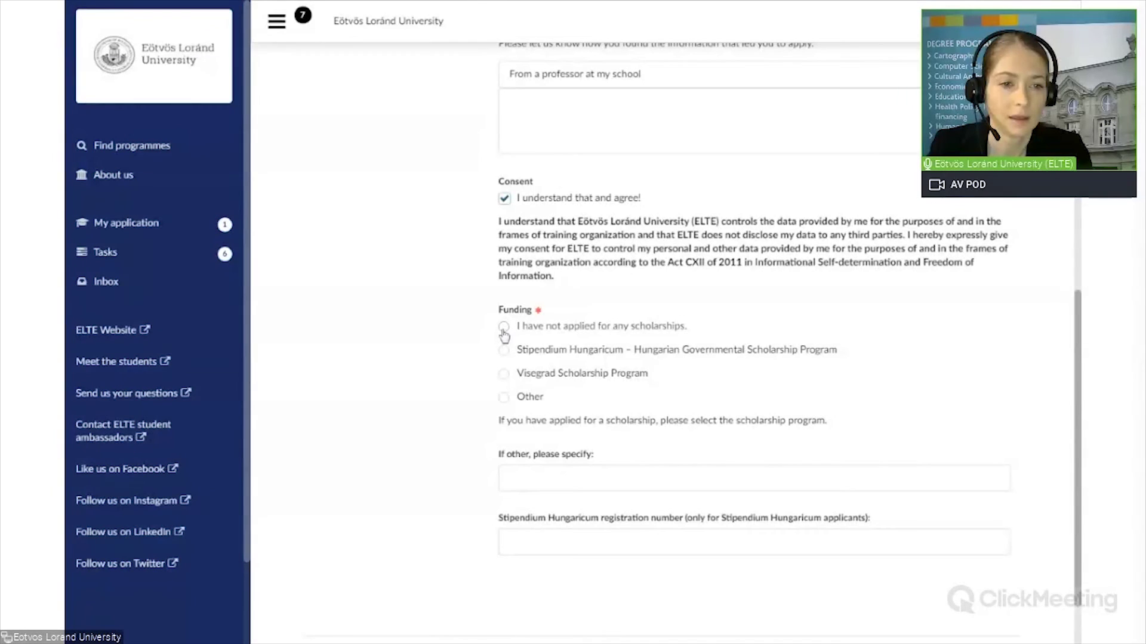
pyautogui.click(503, 329)
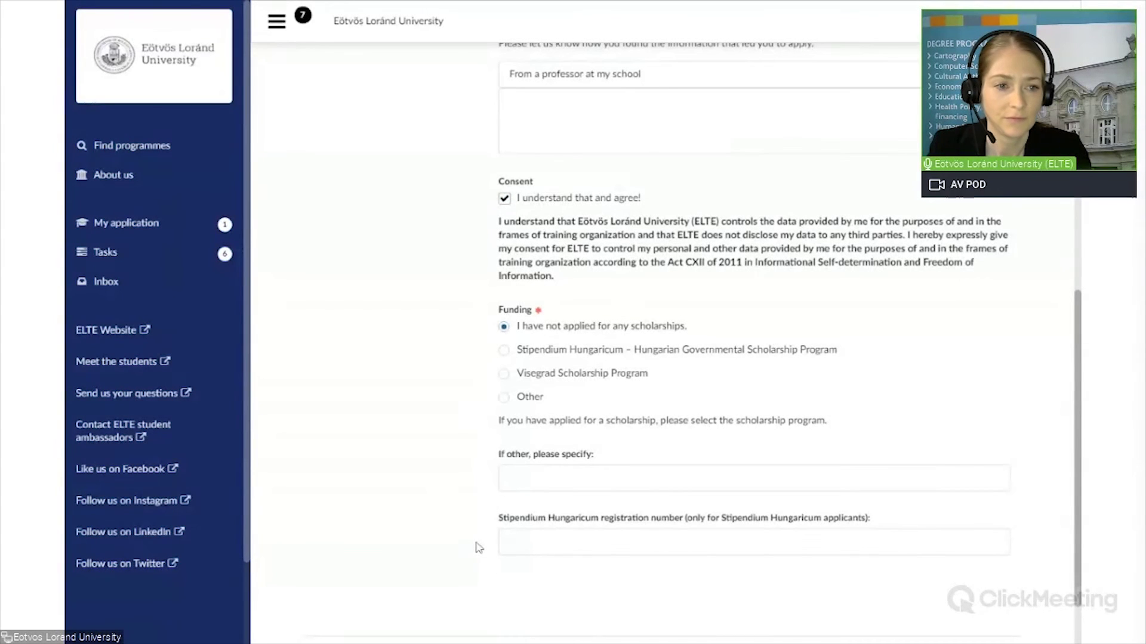
# Step: Save the application and continue to the Checklist page
pyautogui.scroll(-2, 479, 548)
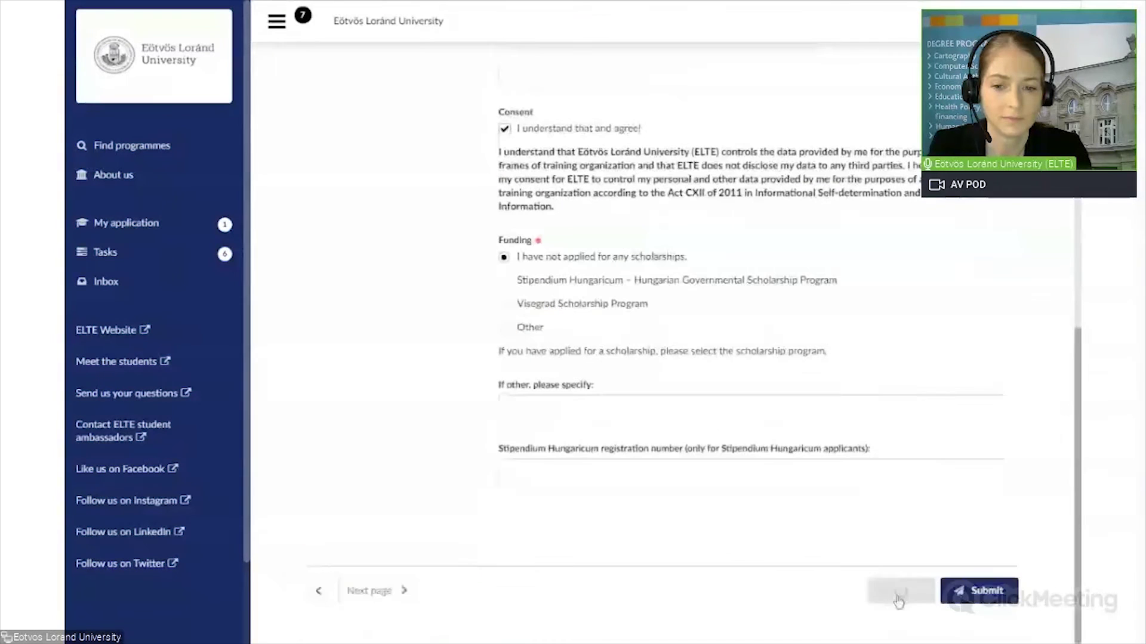
pyautogui.click(900, 592)
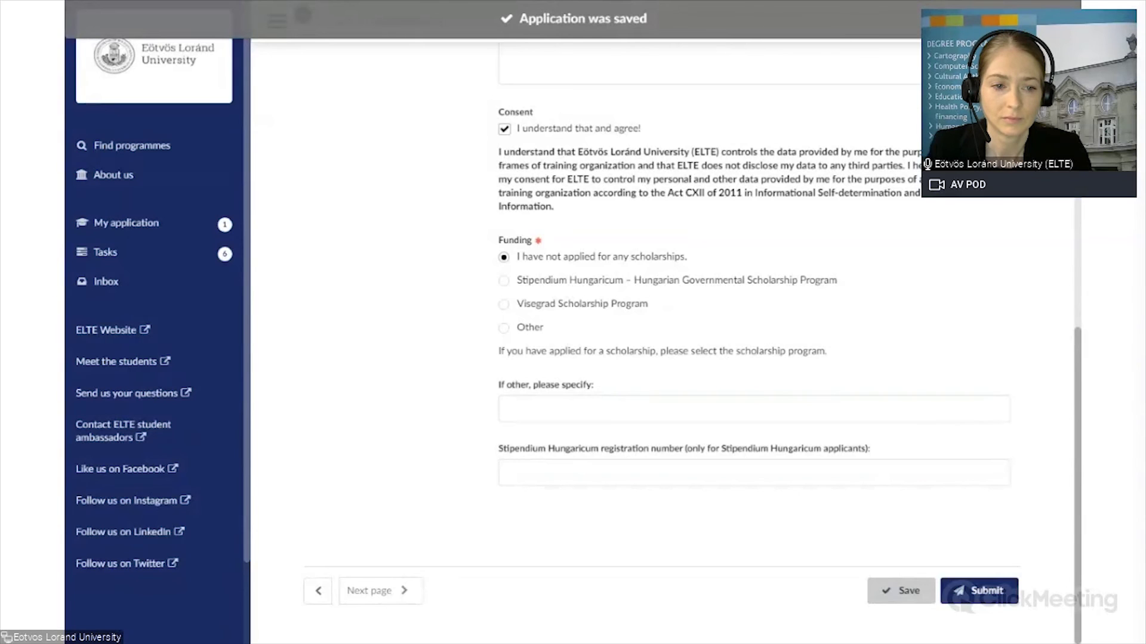
pyautogui.click(368, 596)
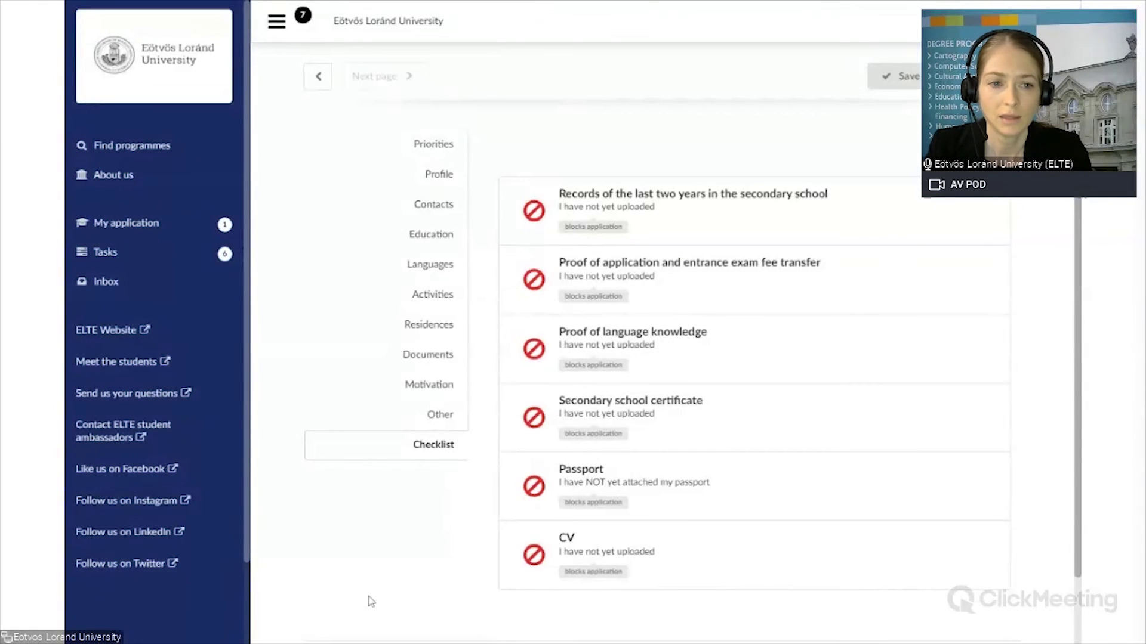